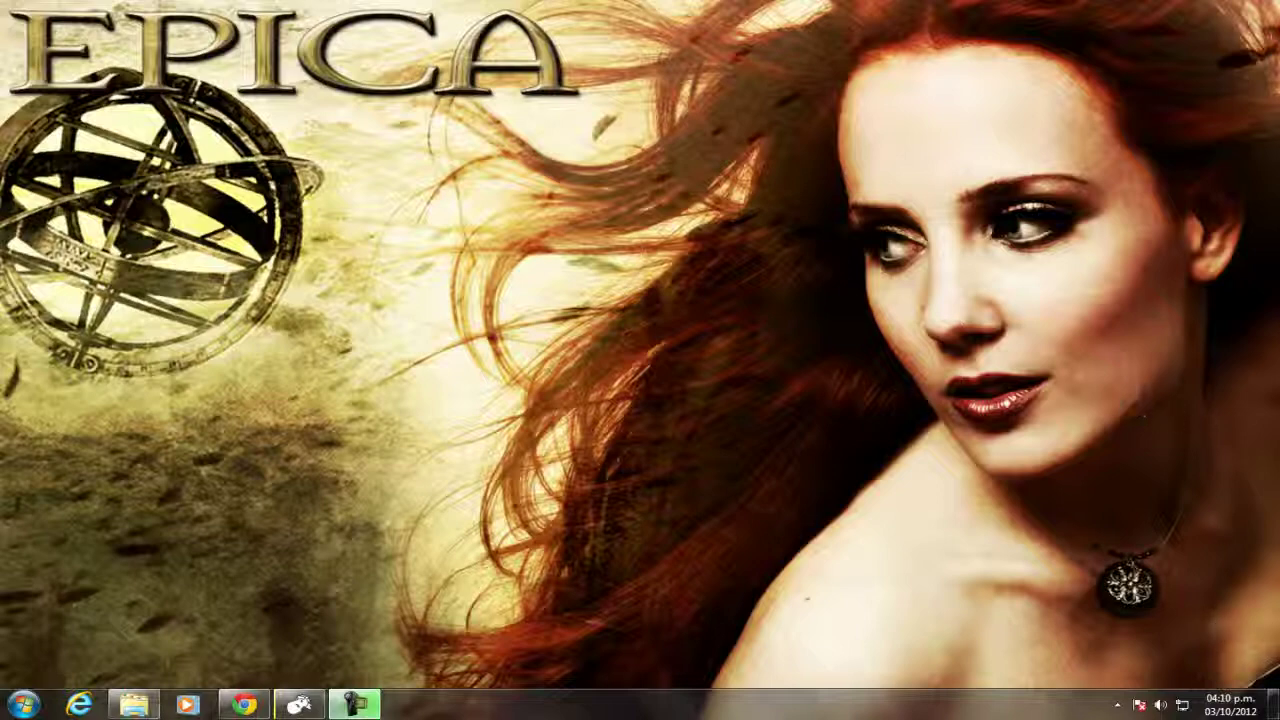
Load the Dropbox homepage at dropbox.com in Chrome's empty second tab.
click(248, 708)
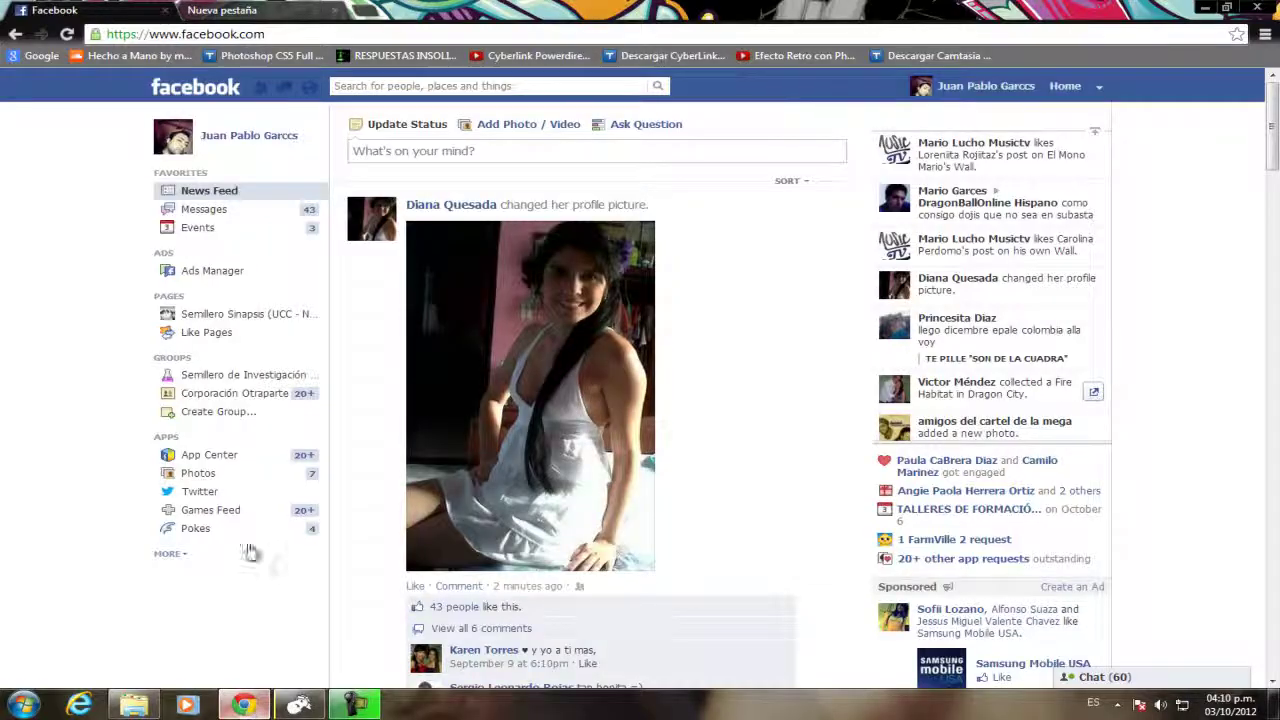
click(258, 9)
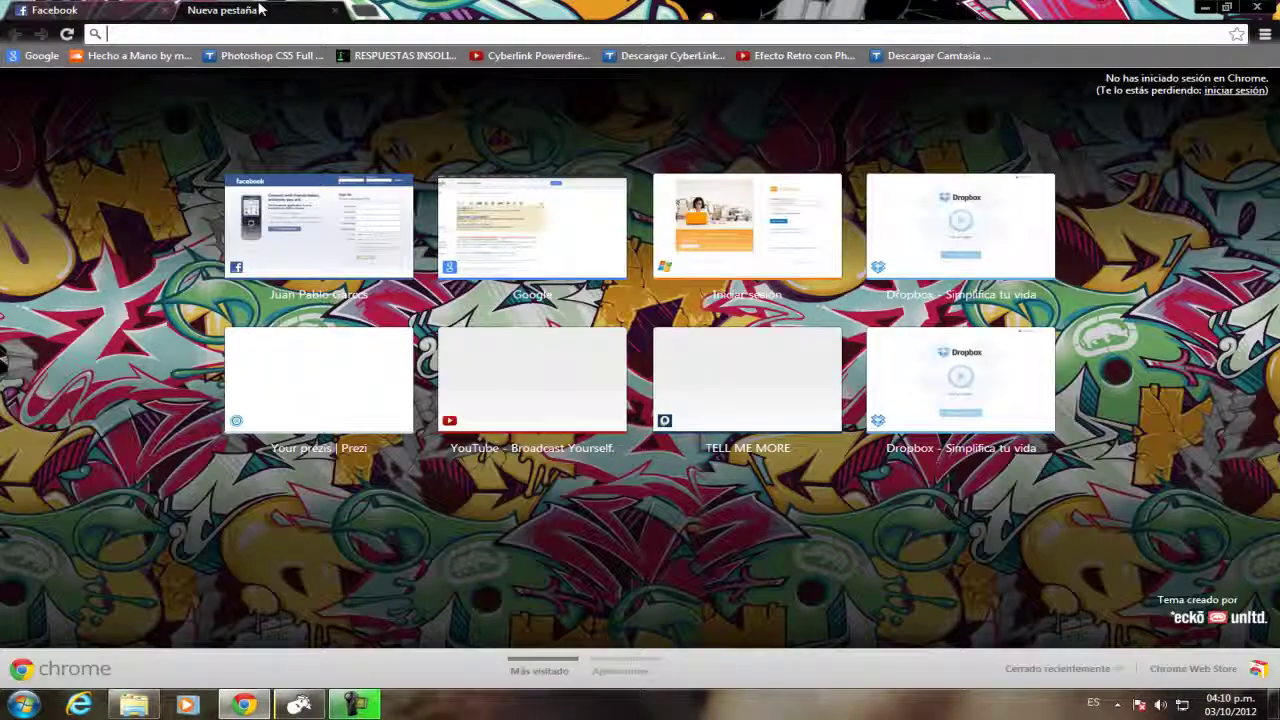
click(391, 33)
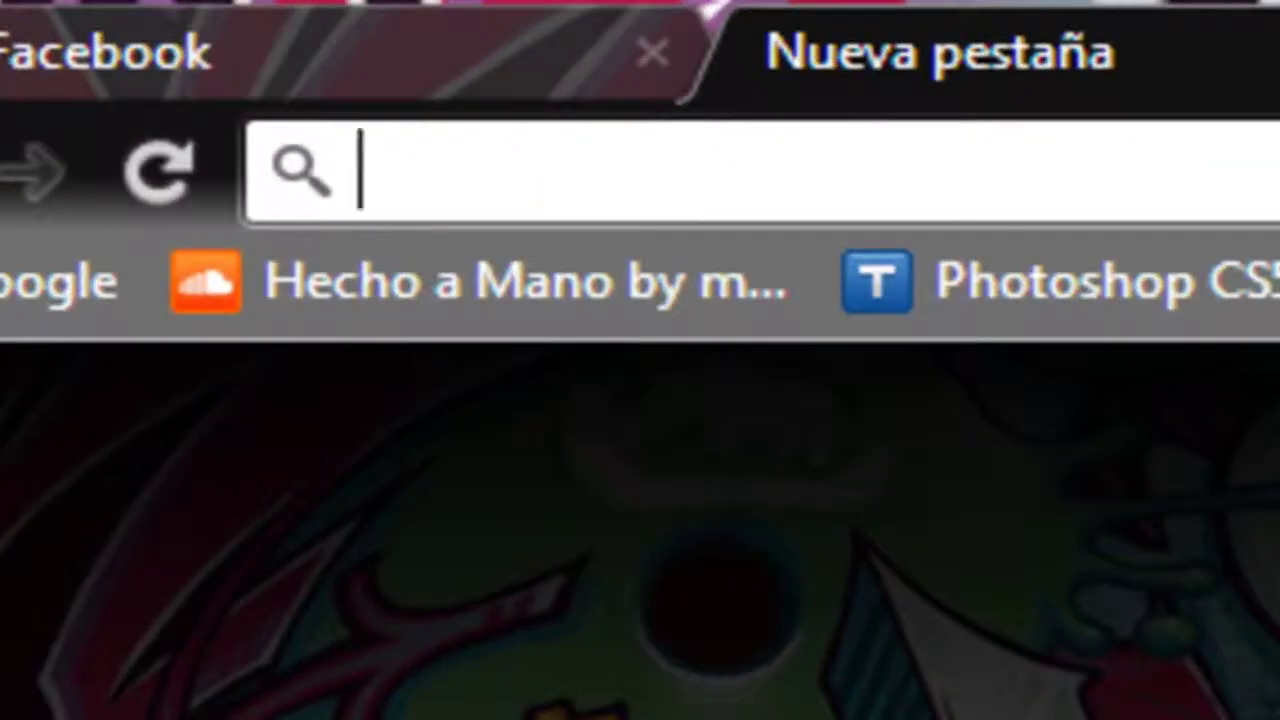
text(dropbox.com)
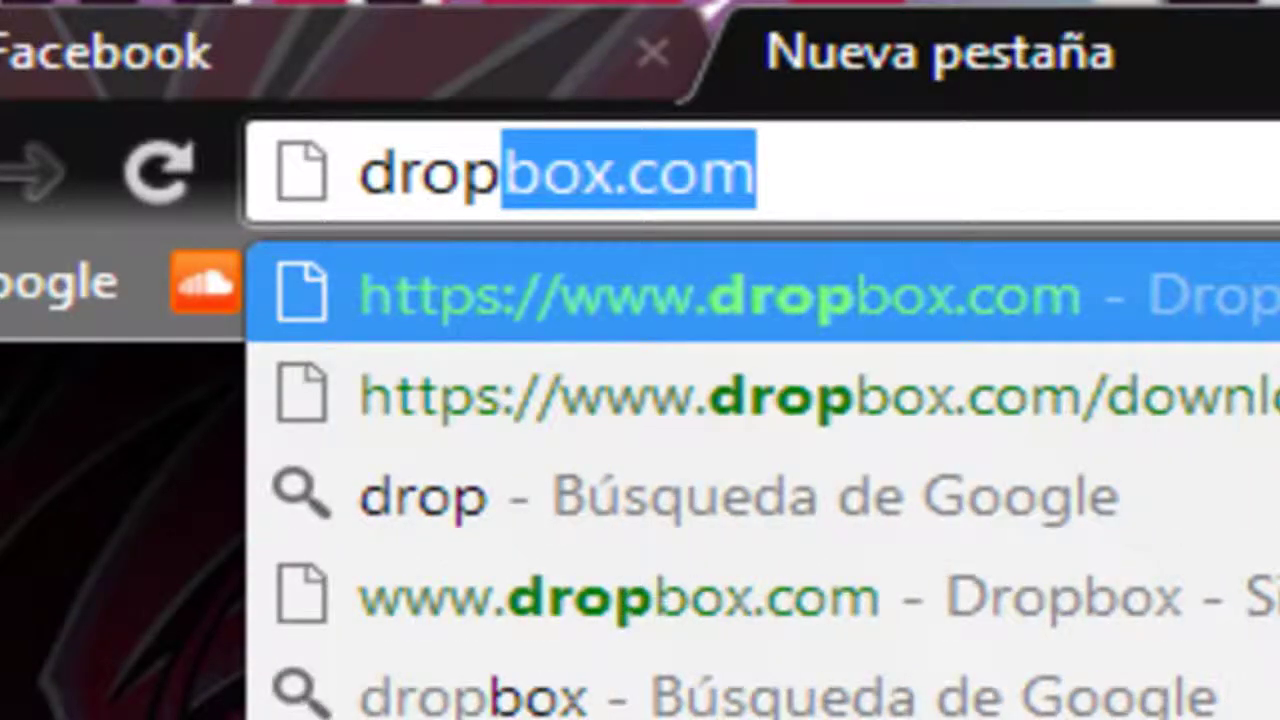
key(Return)
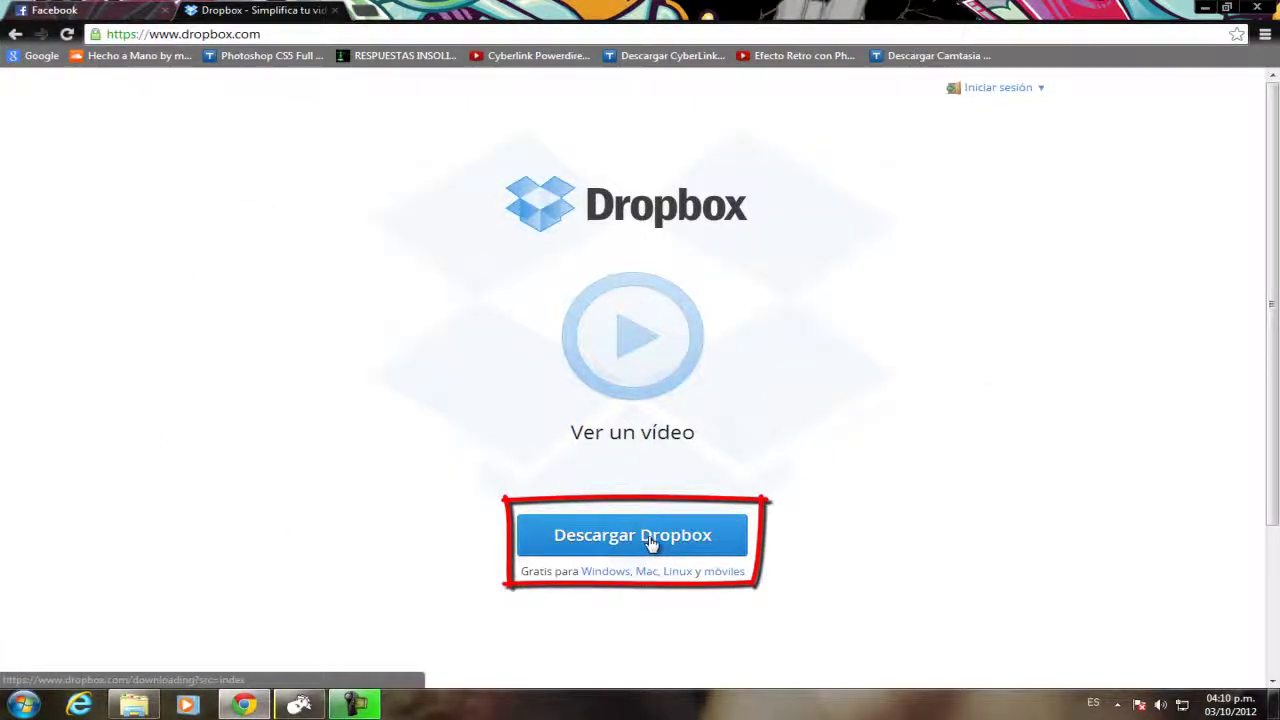
Run the downloaded Dropbox 1.4.17 installer in Descargas as administrator.
click(140, 706)
click(996, 537)
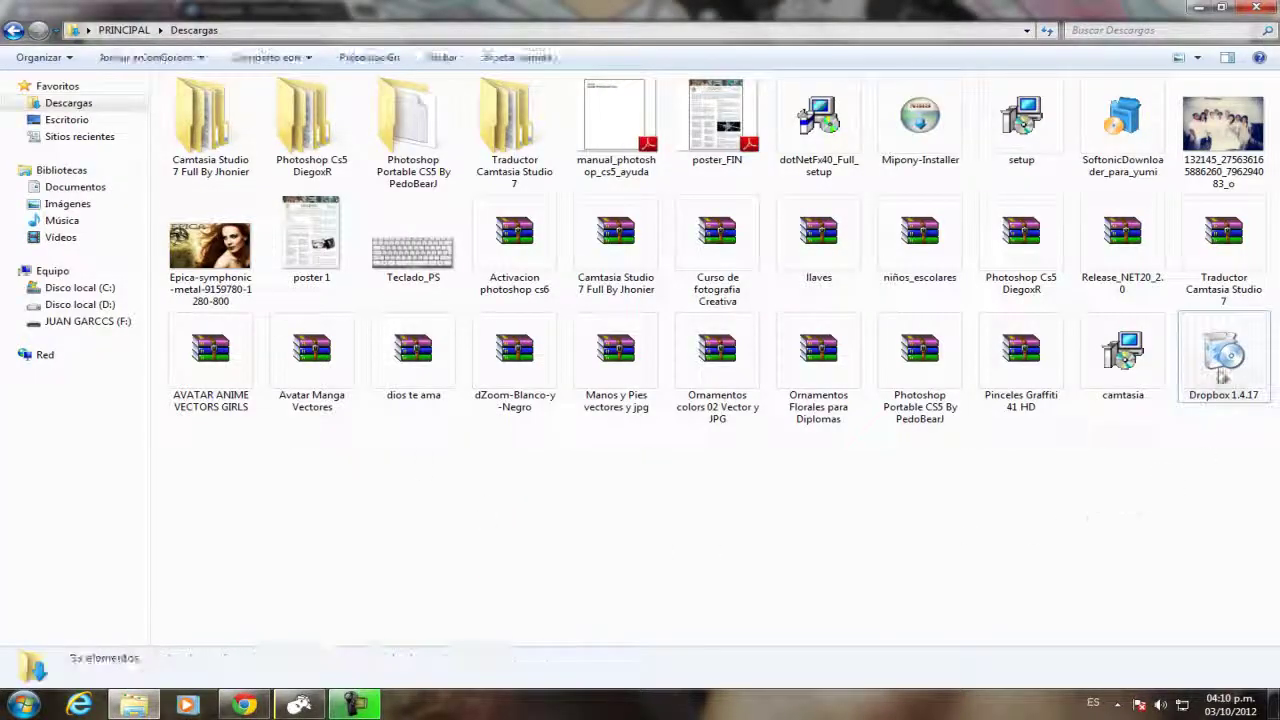
mouse_move(1192, 360)
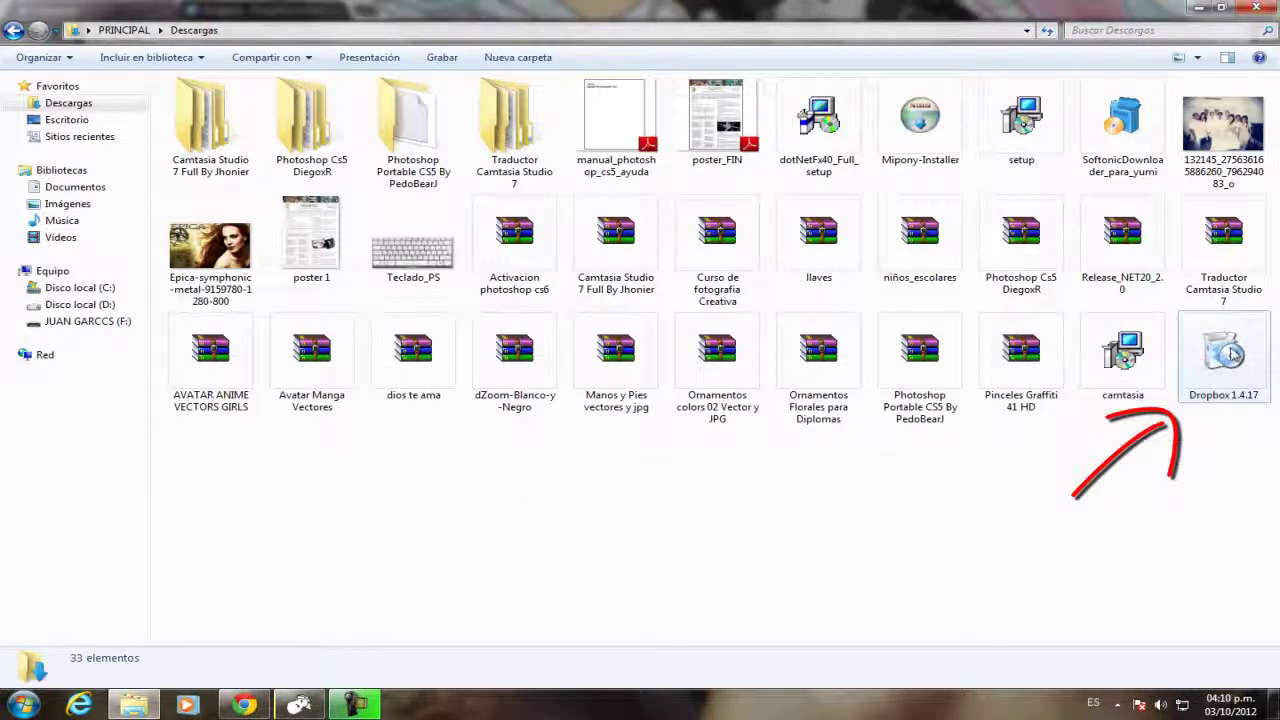
right_click(1230, 352)
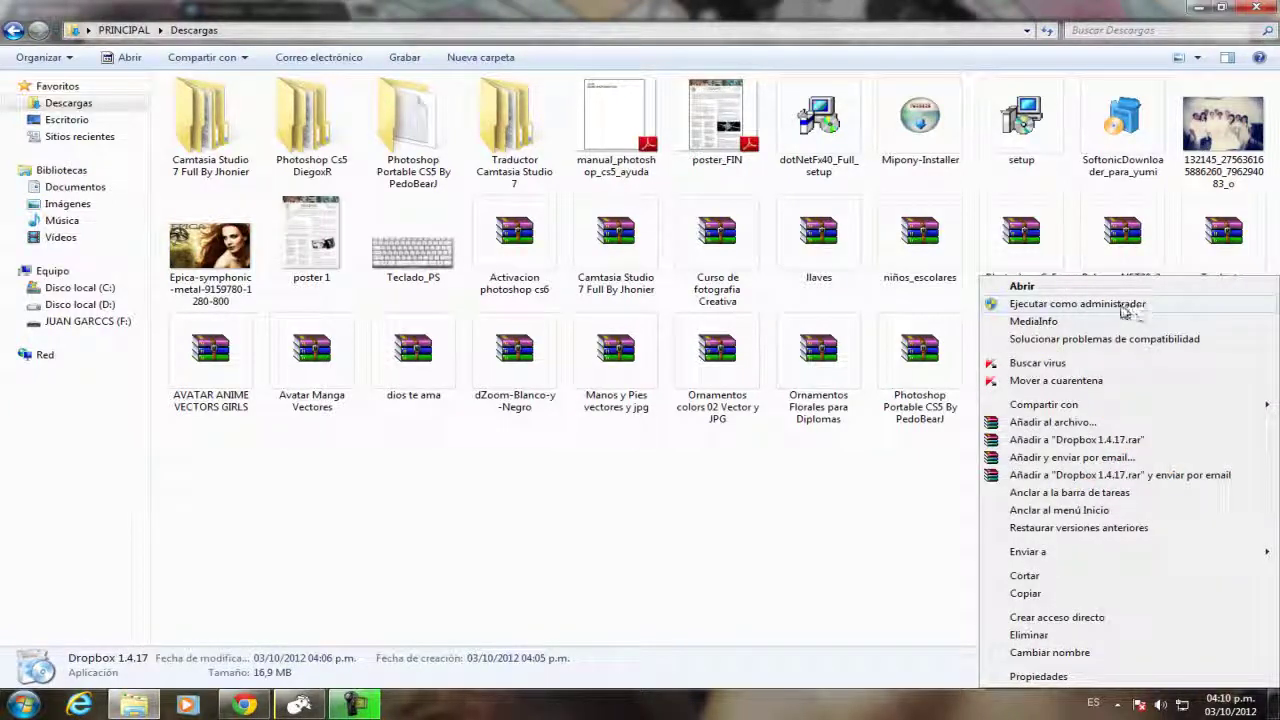
click(1122, 306)
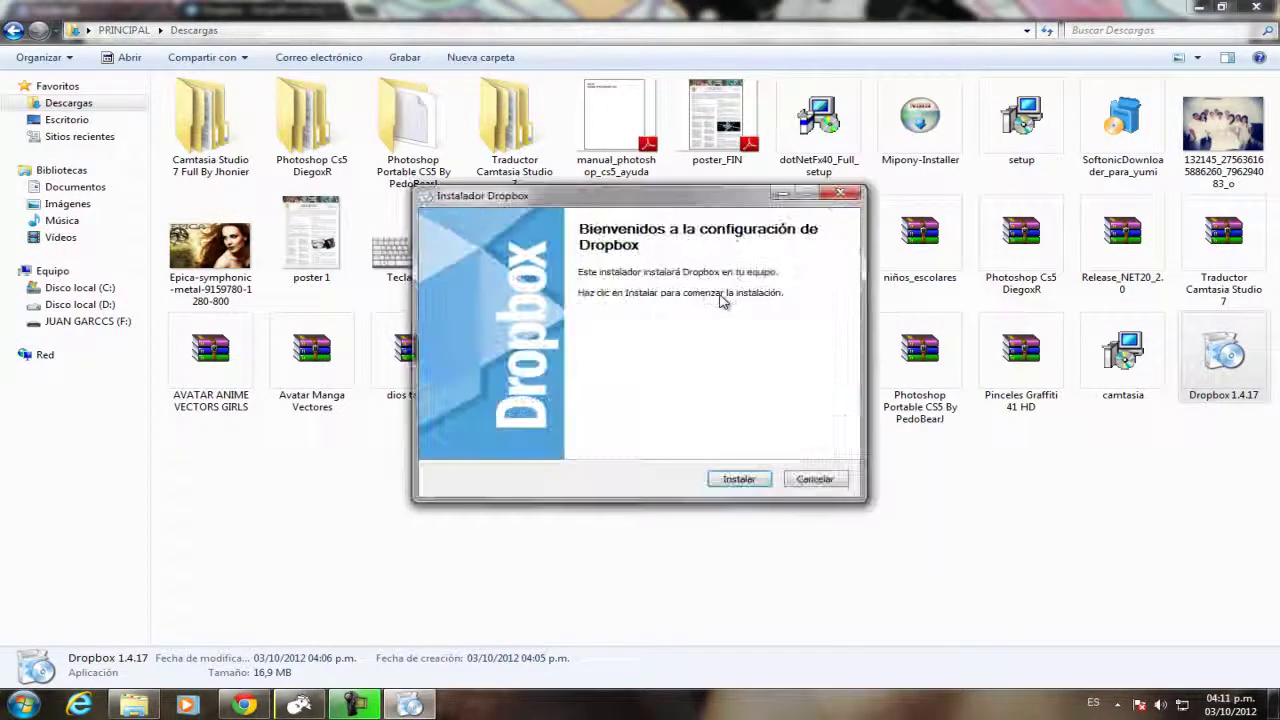
Start the Dropbox installation and minimize Chrome while it installs.
click(740, 480)
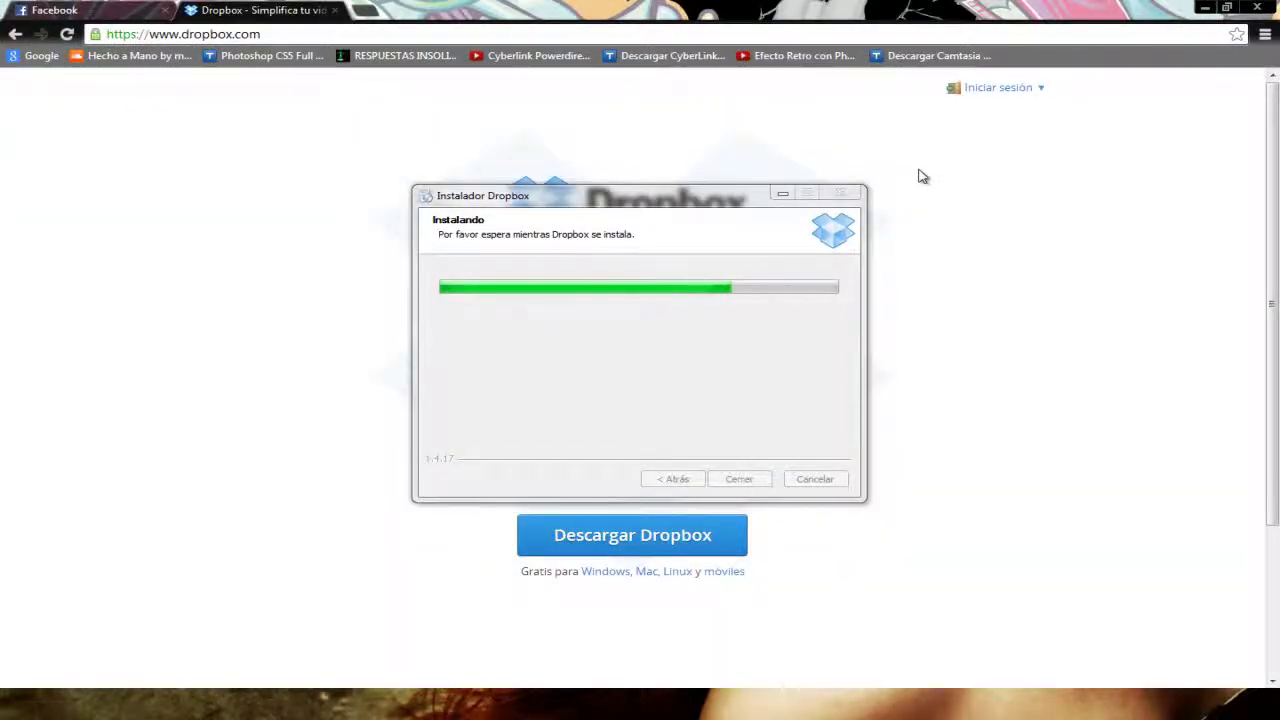
click(1205, 8)
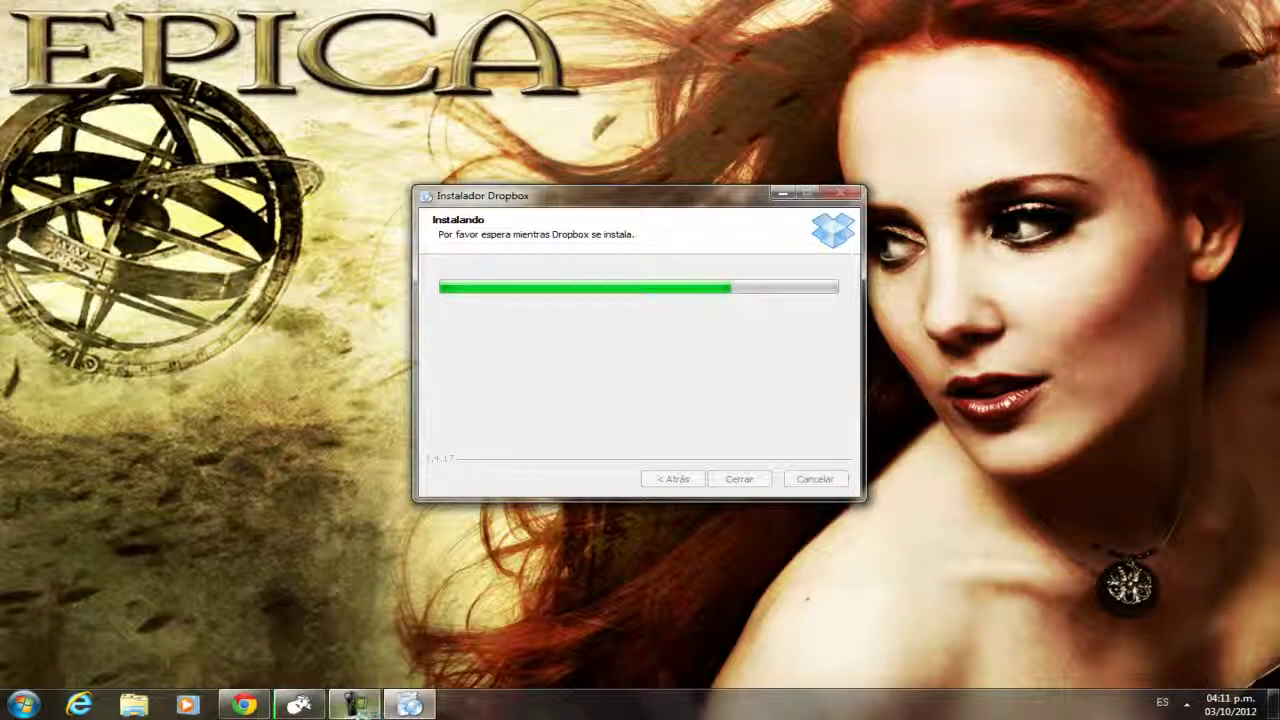
mouse_move(353, 712)
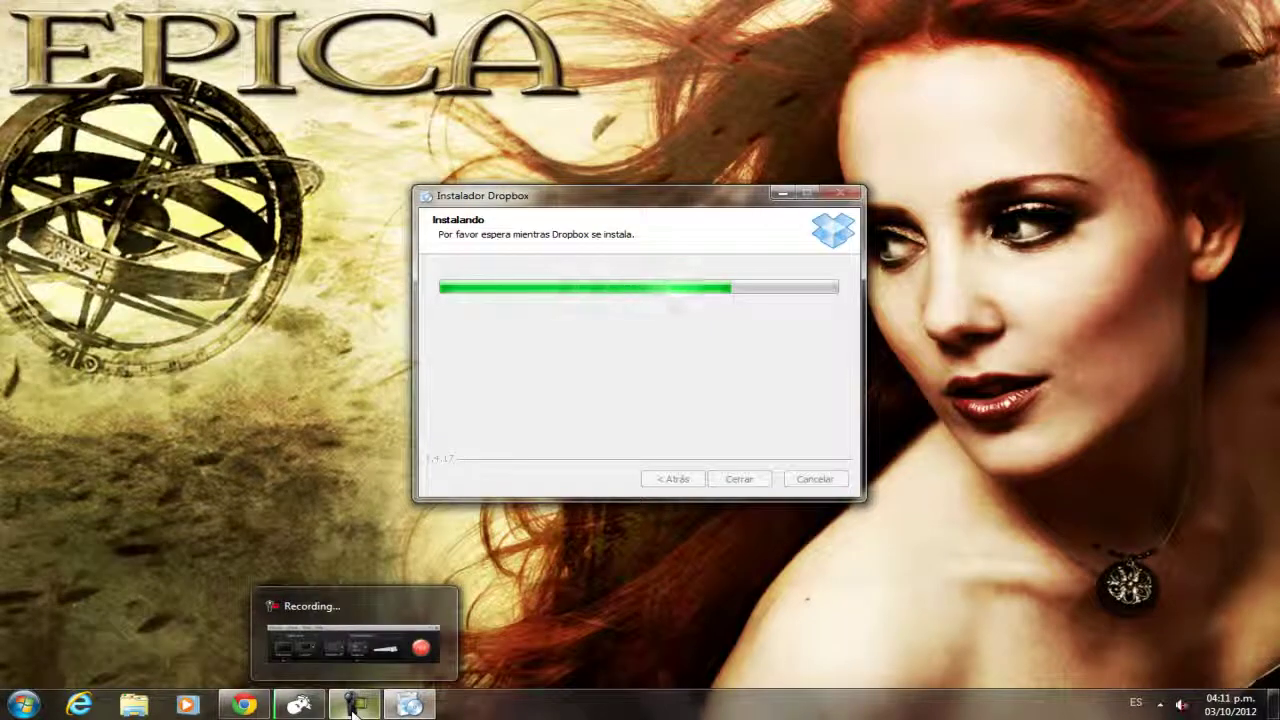
click(354, 708)
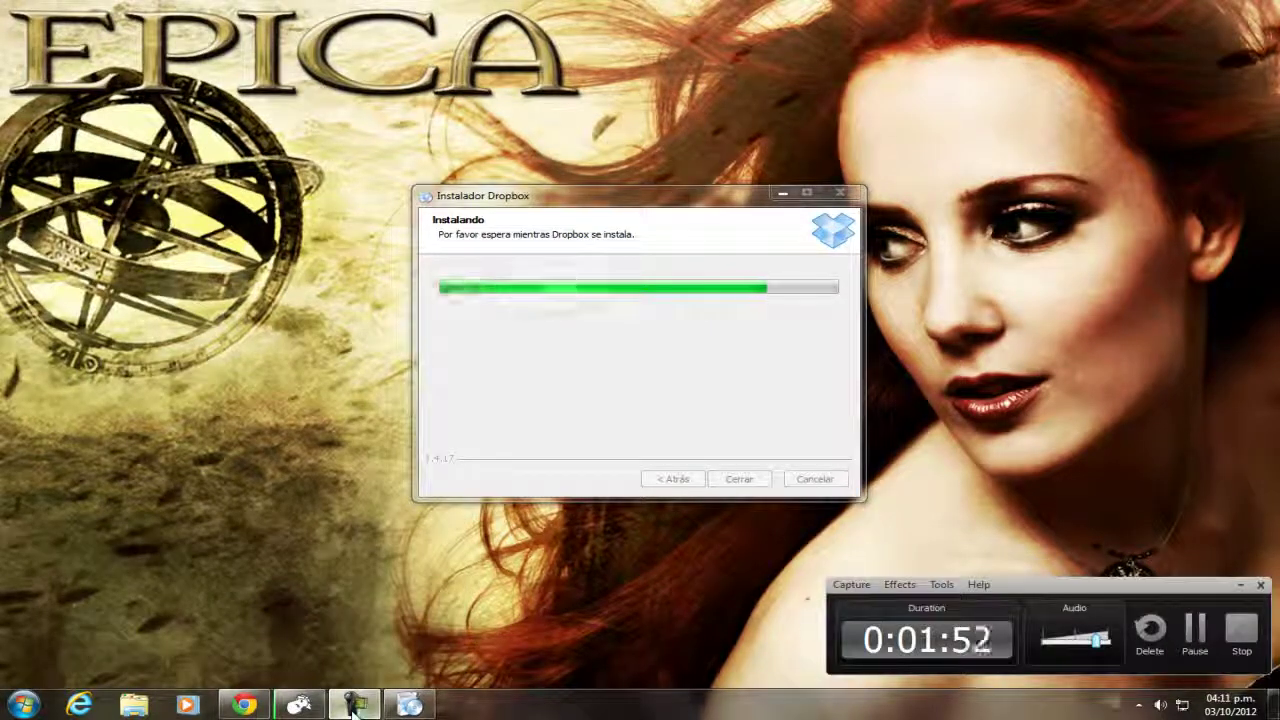
click(1242, 588)
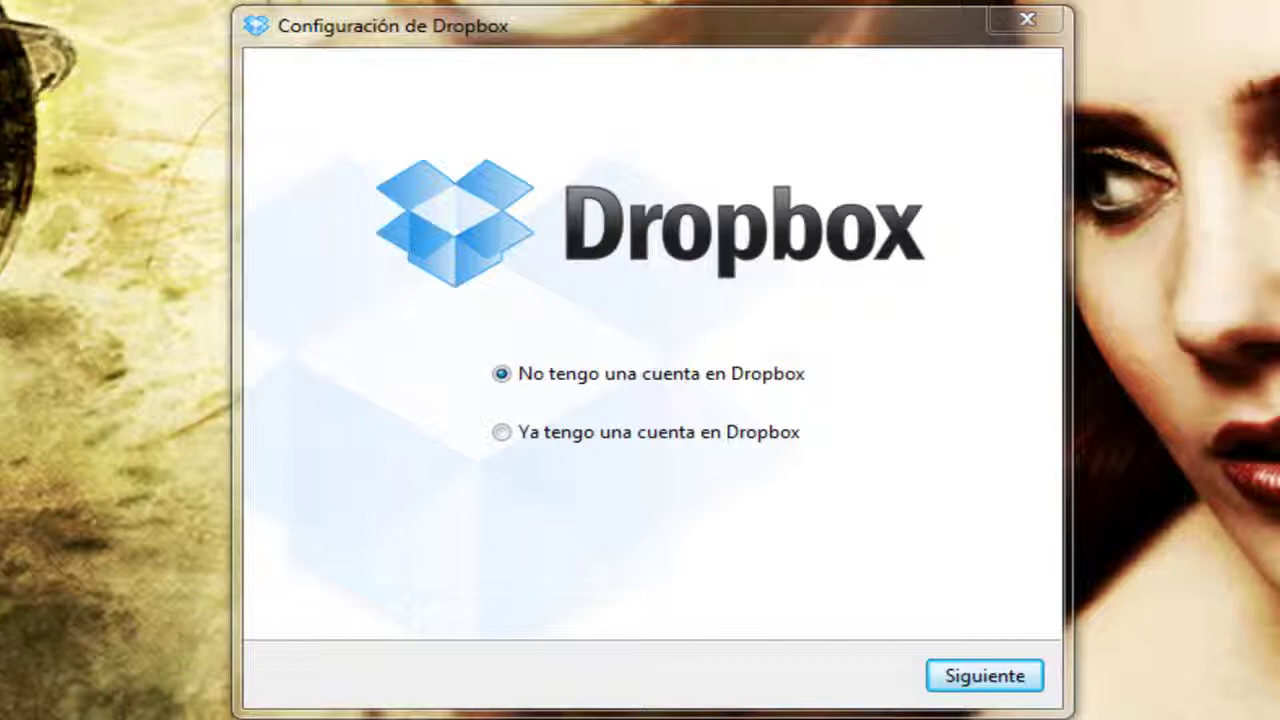
Continue with 'No tengo una cuenta' and review the Crear tu Dropbox form, leaving the terms unaccepted.
click(822, 66)
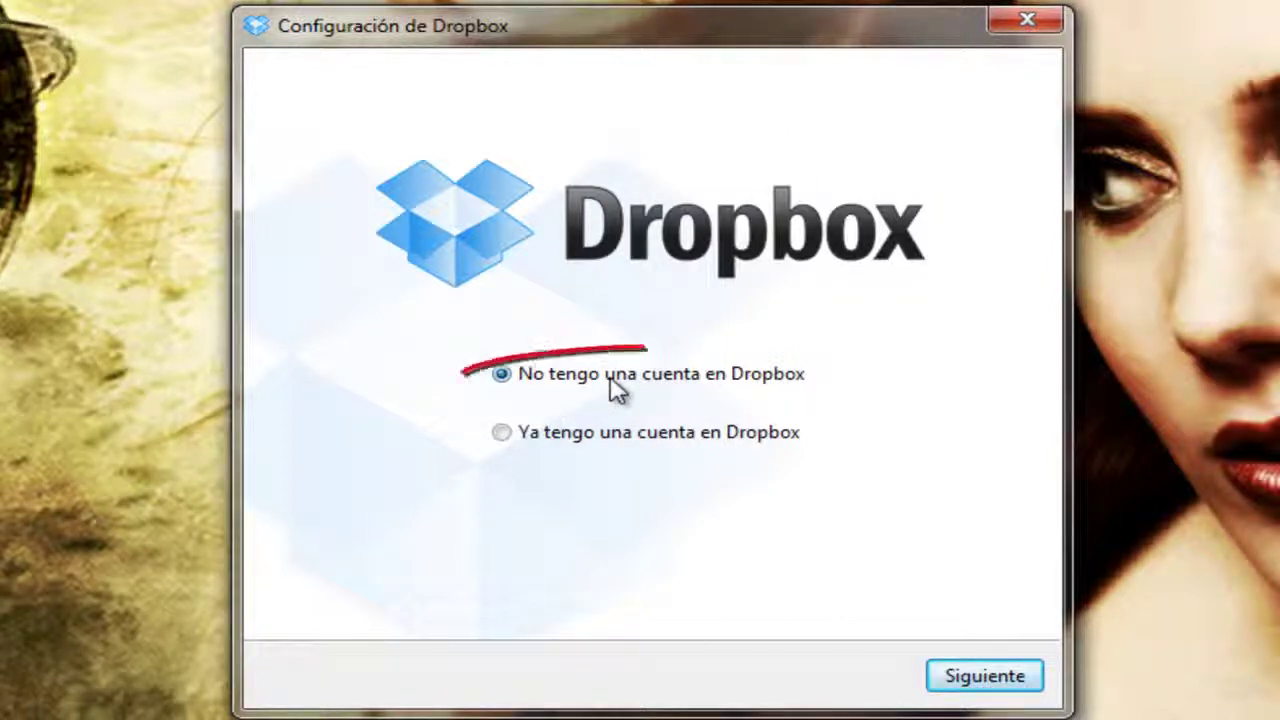
click(982, 676)
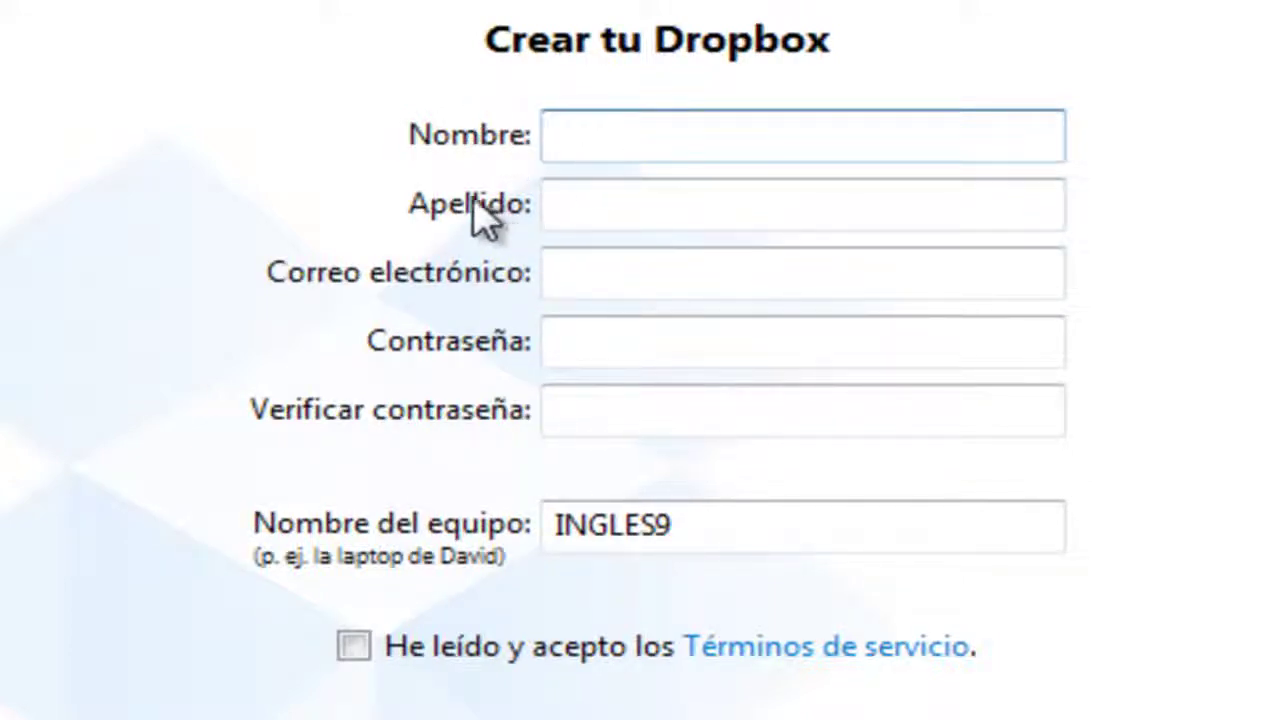
click(605, 285)
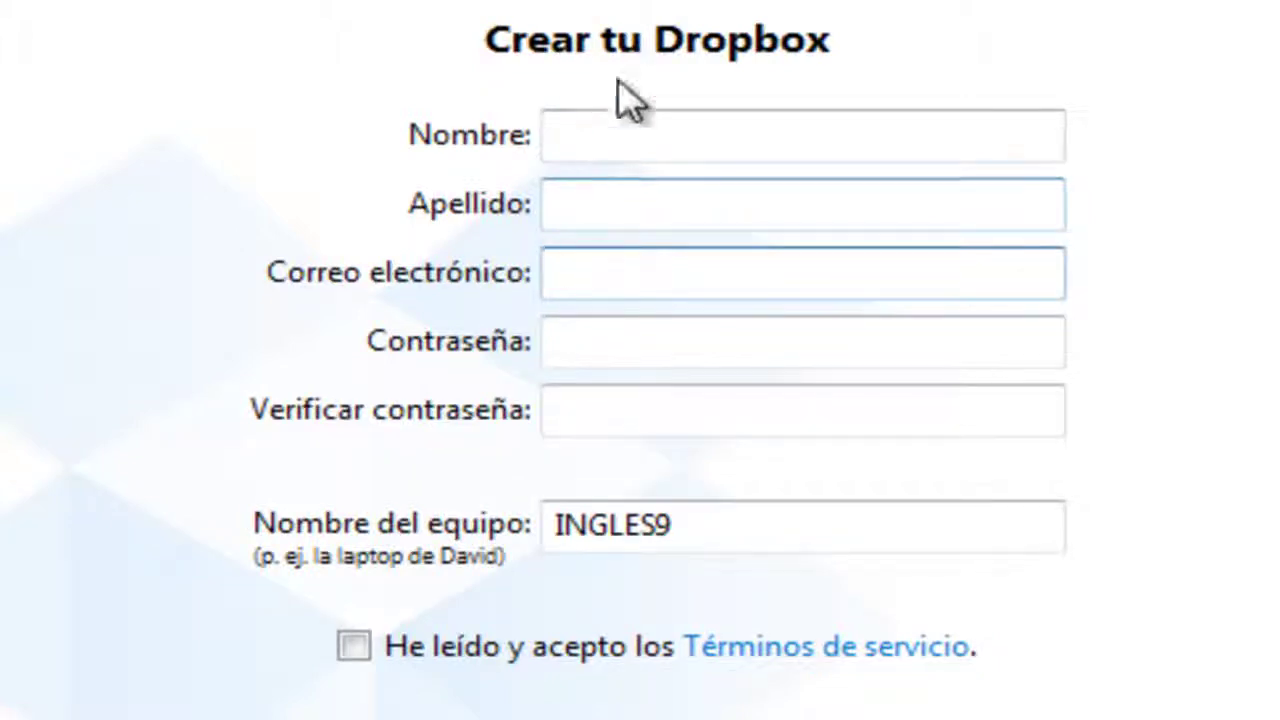
click(714, 350)
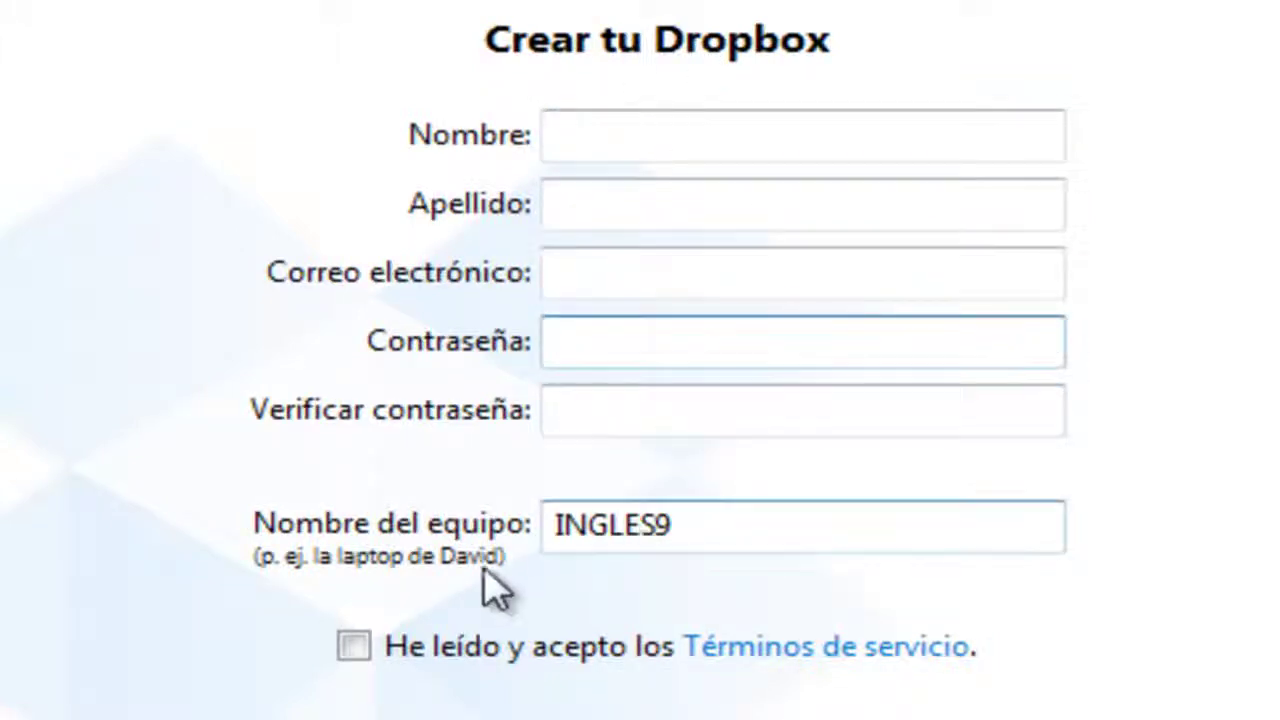
drag(660, 524, 511, 520)
click(627, 524)
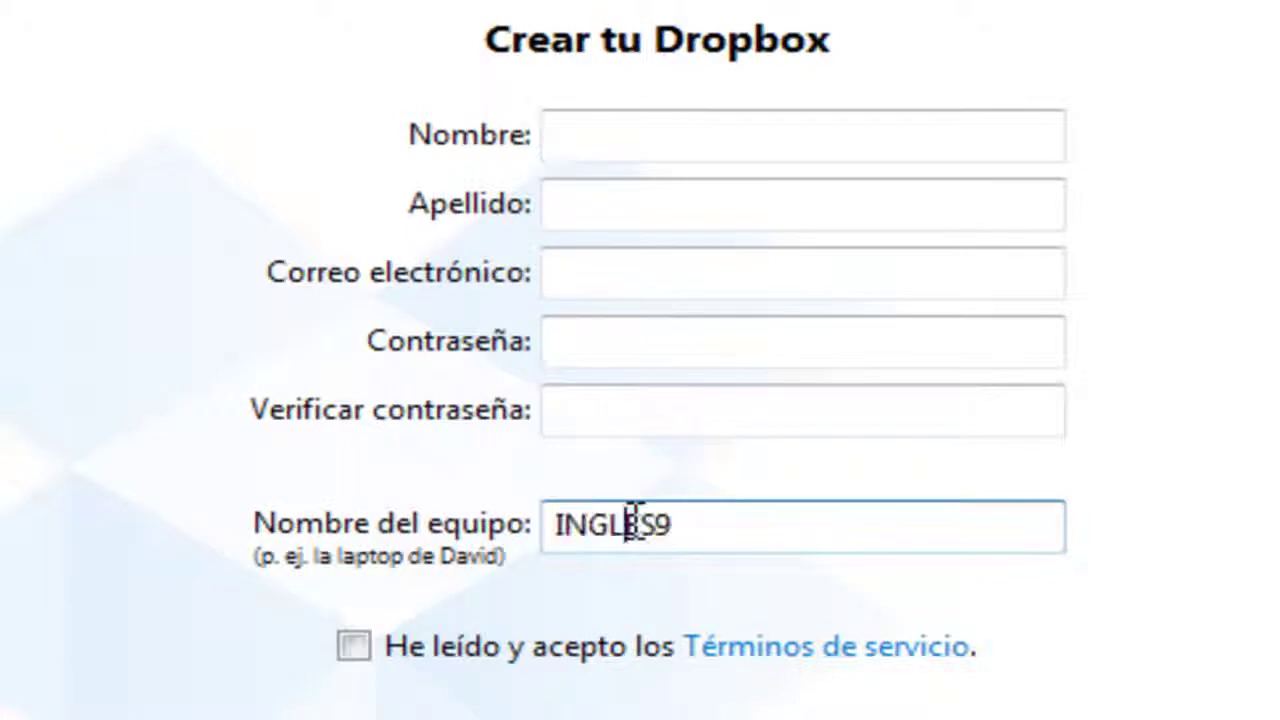
click(350, 652)
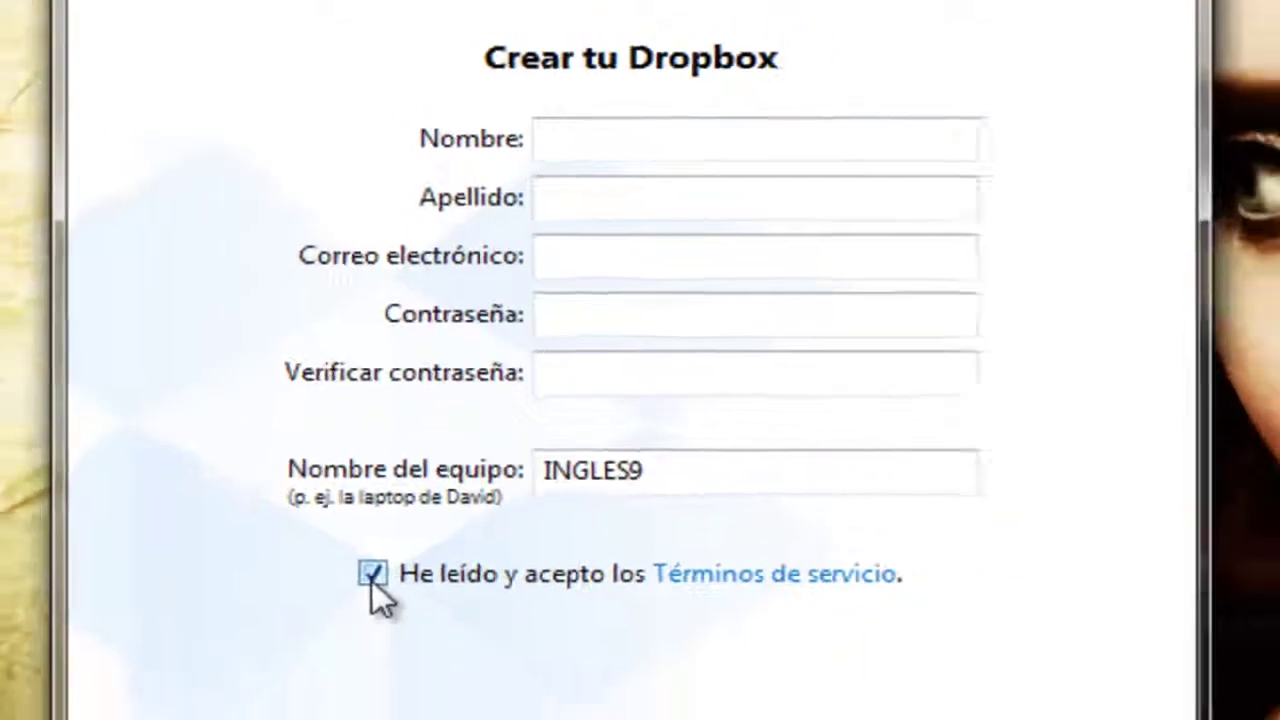
click(355, 648)
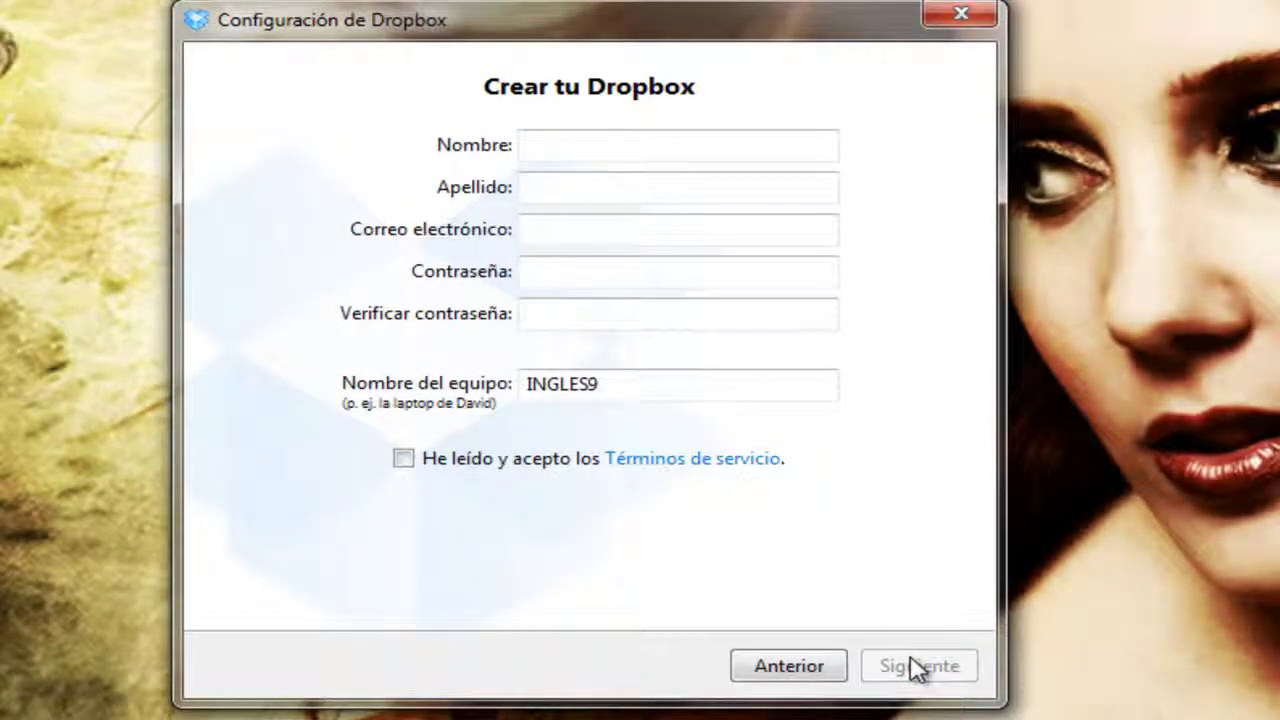
Switch to 'Ya tengo una cuenta en Dropbox' and enter the account e-mail and password.
click(790, 667)
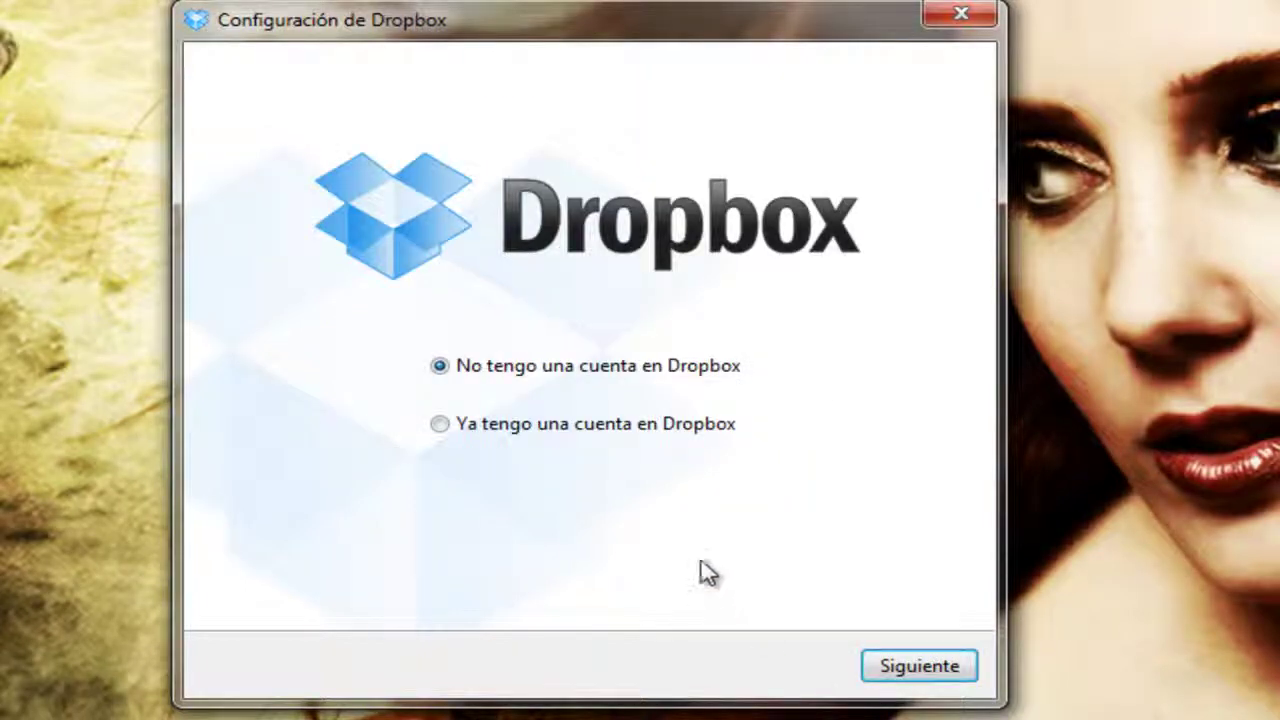
click(697, 428)
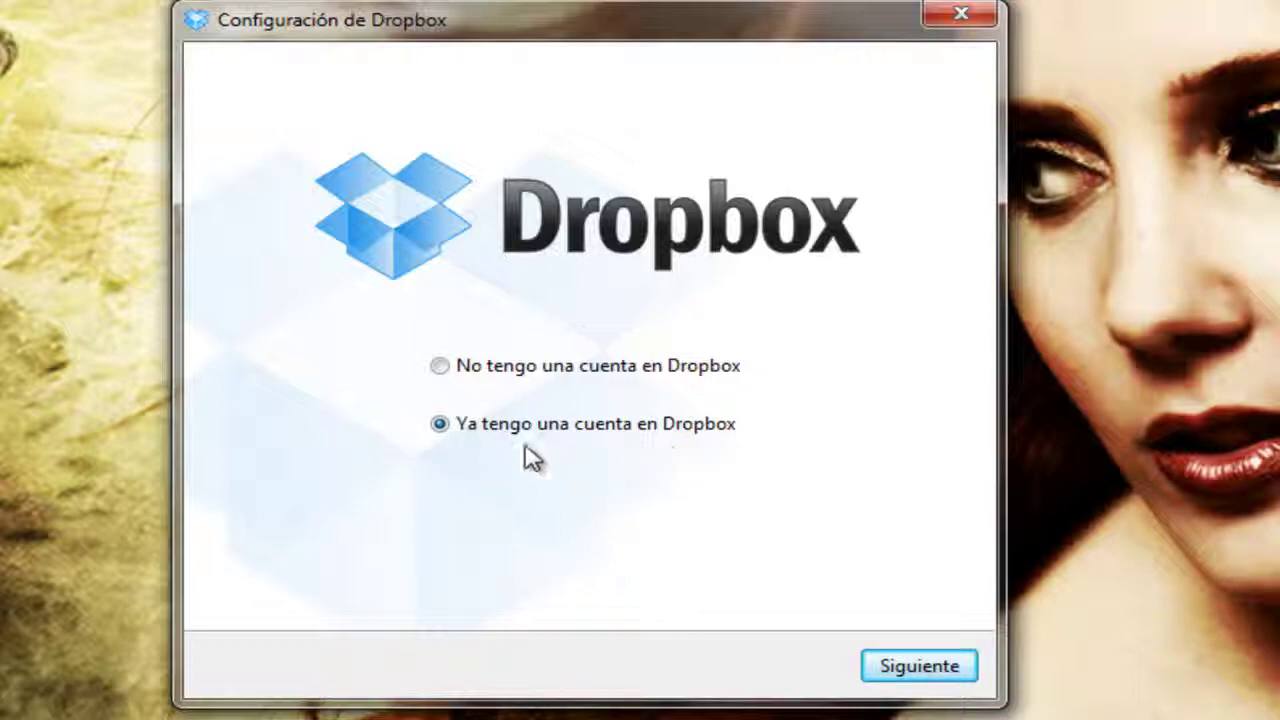
click(910, 666)
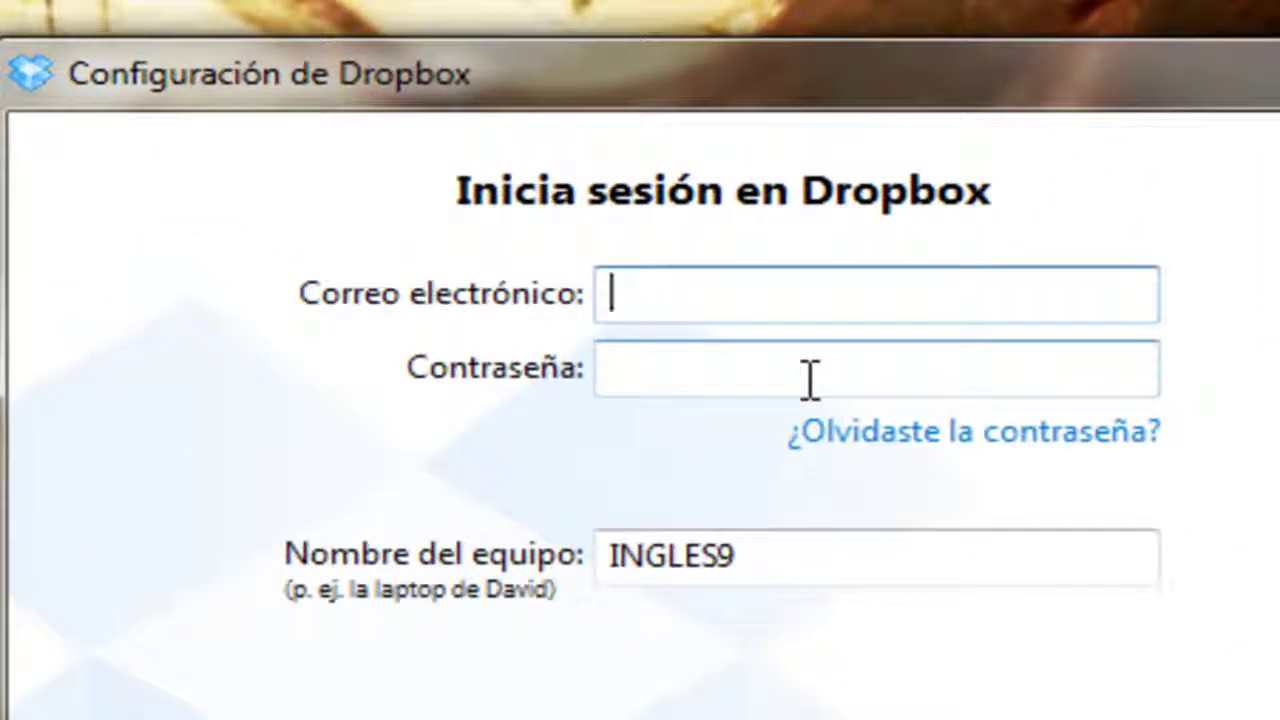
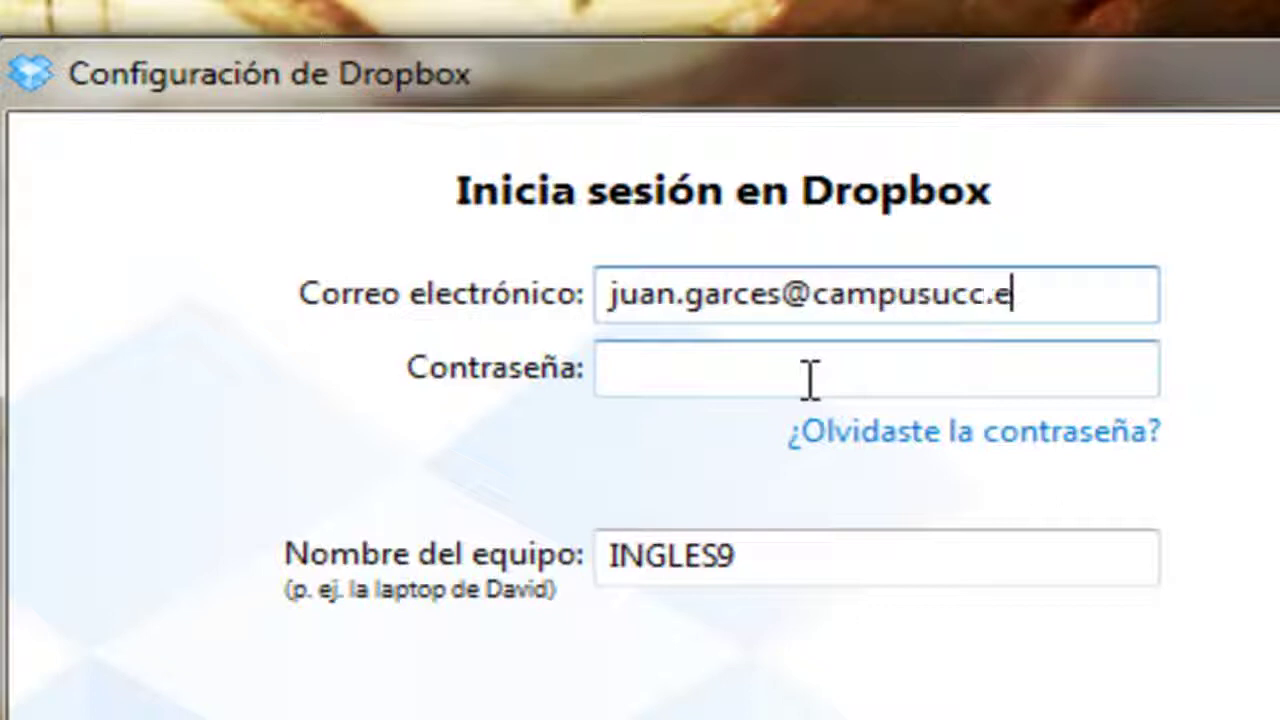
key(Tab)
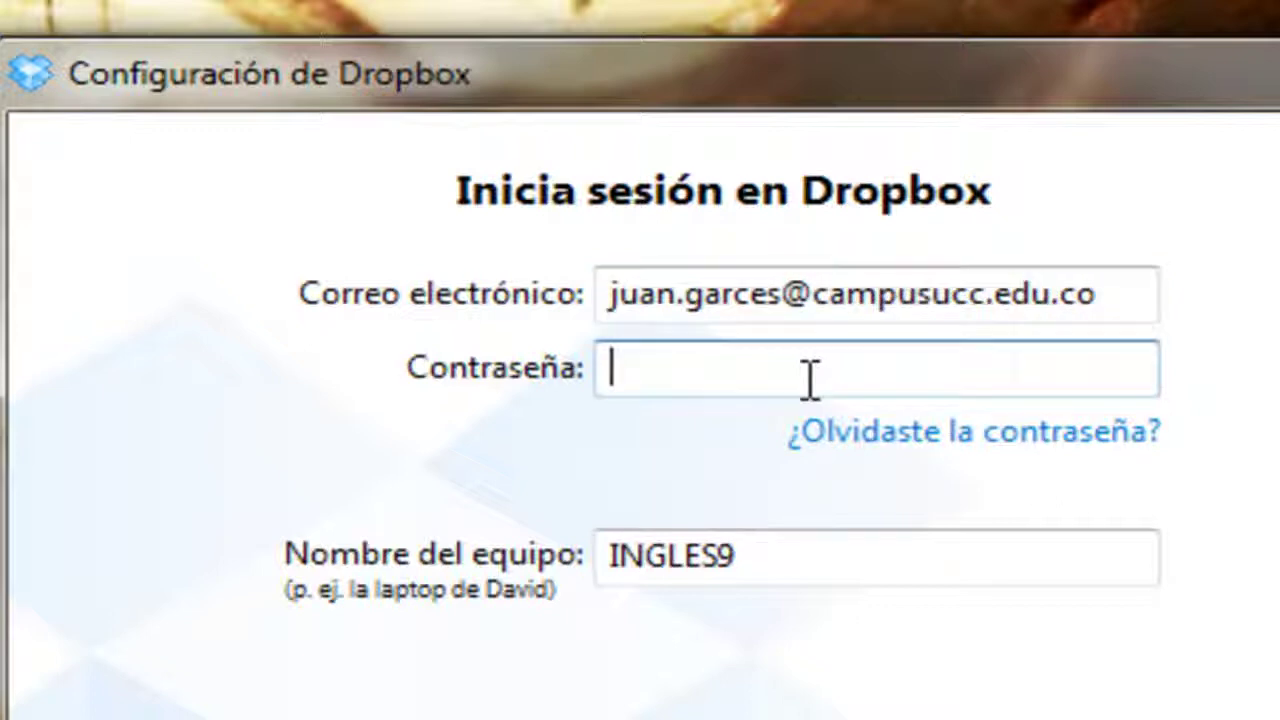
text(•••••••)
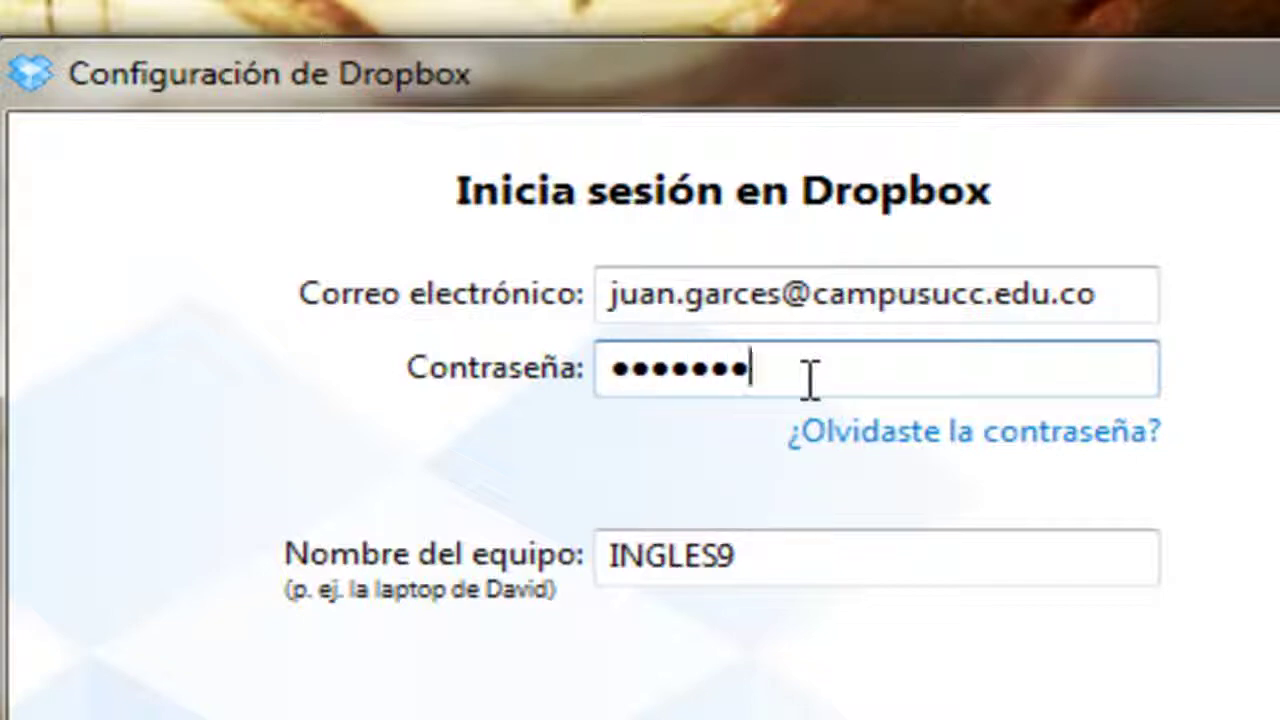
text(•••)
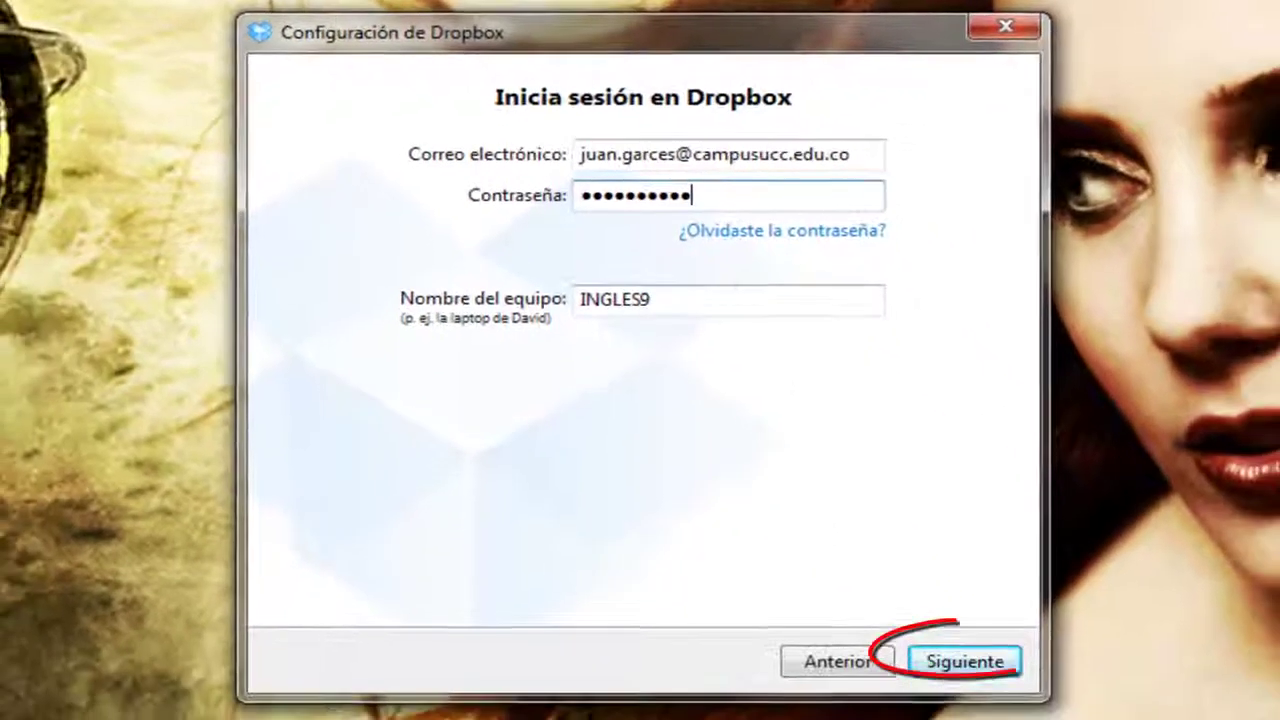
Sign in, keep the free 2 GB plan, and install with the Típico configuration.
click(995, 660)
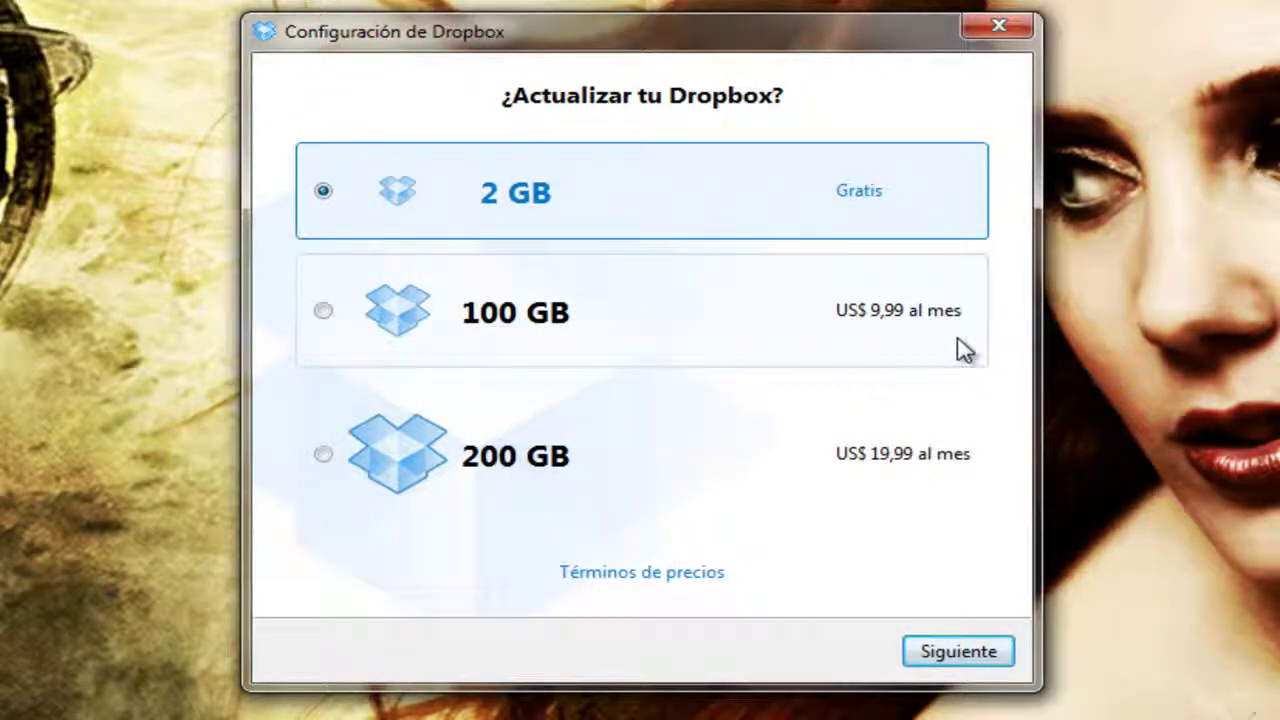
click(963, 660)
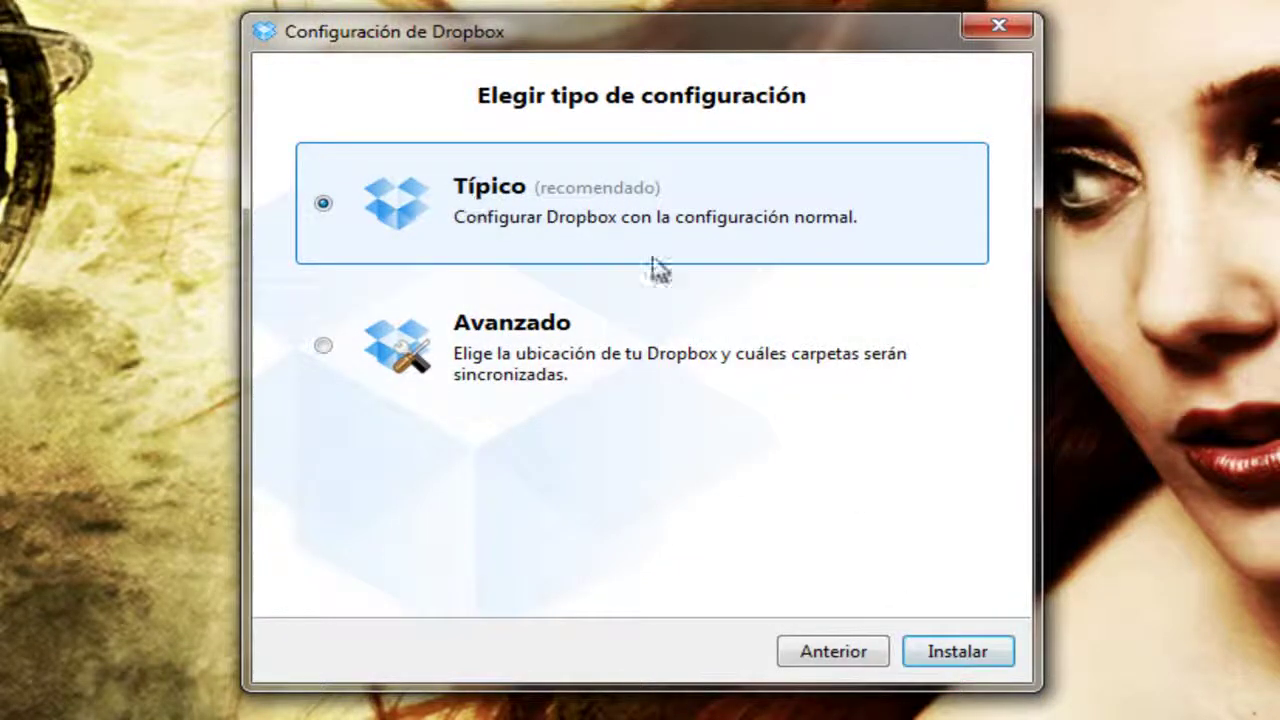
click(966, 655)
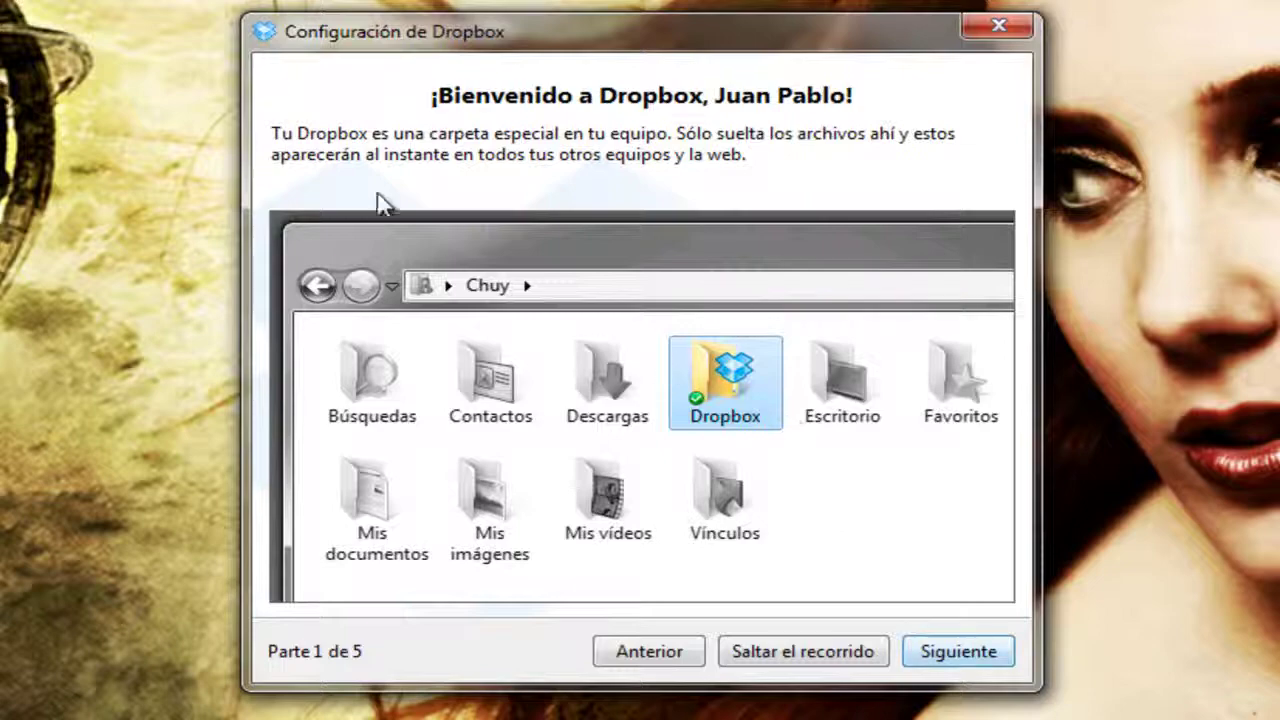
Page through the welcome tour to its final page, Parte 5 de 5.
click(980, 655)
click(985, 655)
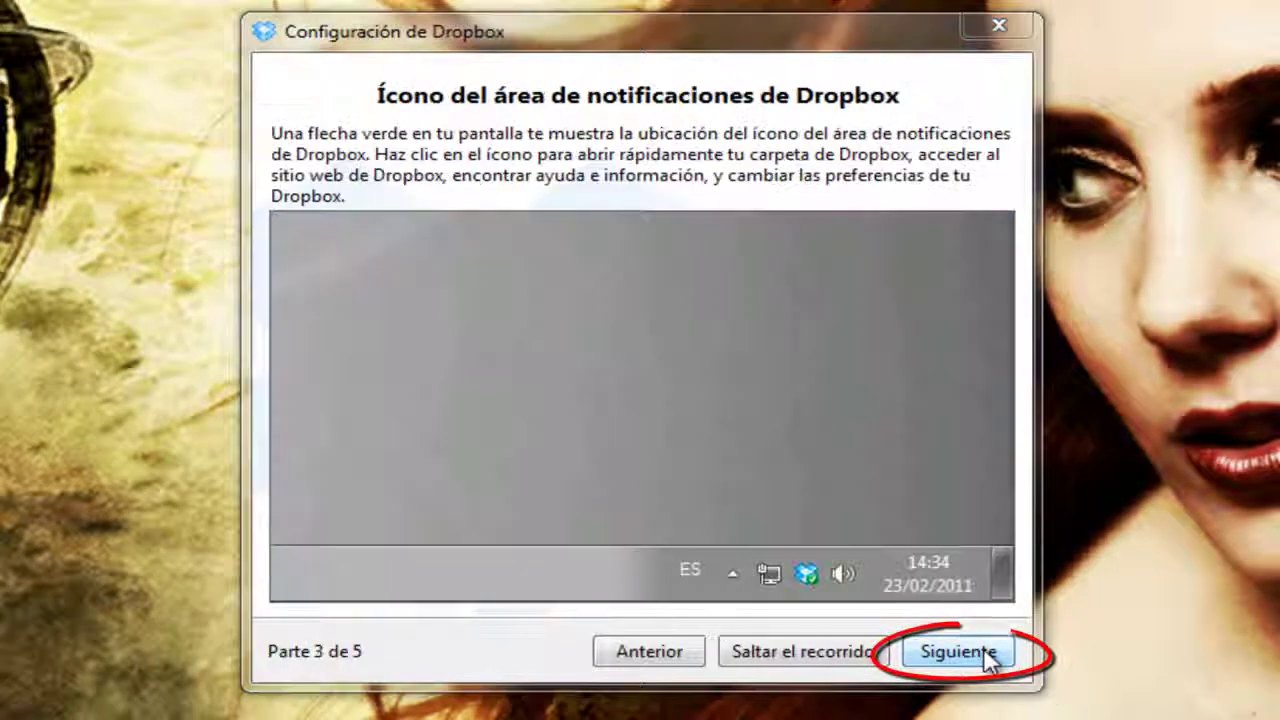
click(983, 650)
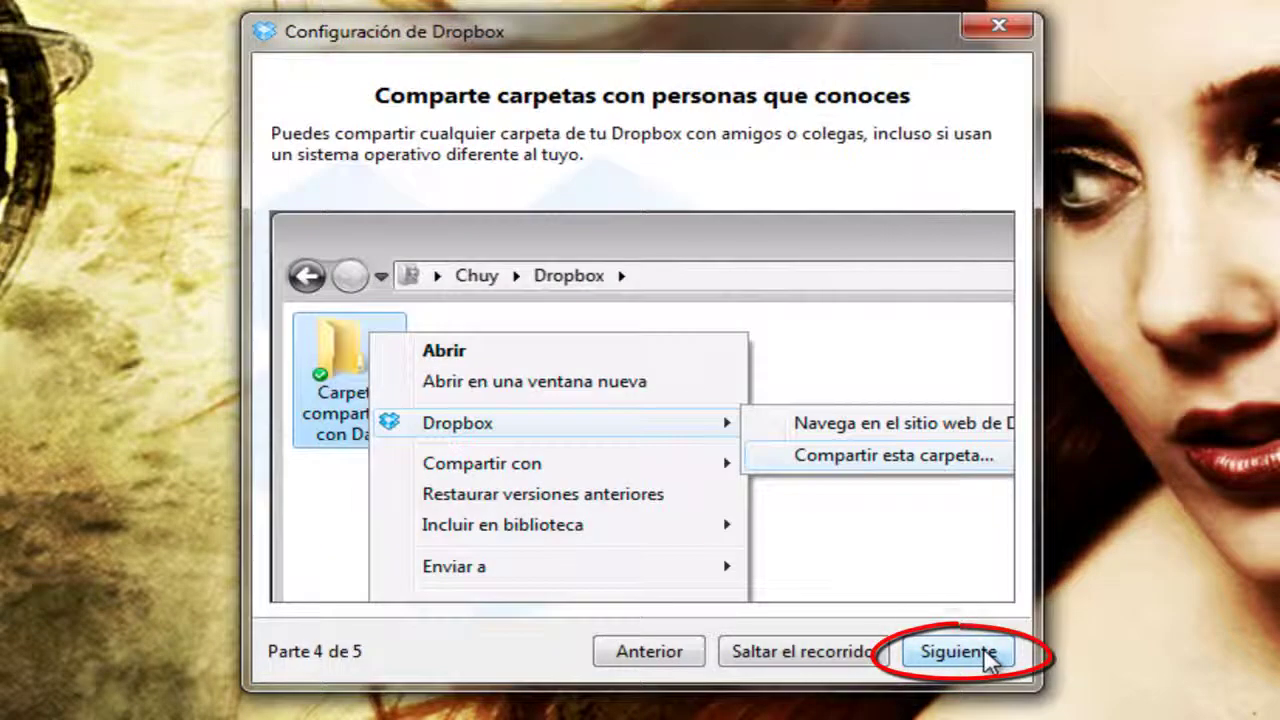
click(983, 650)
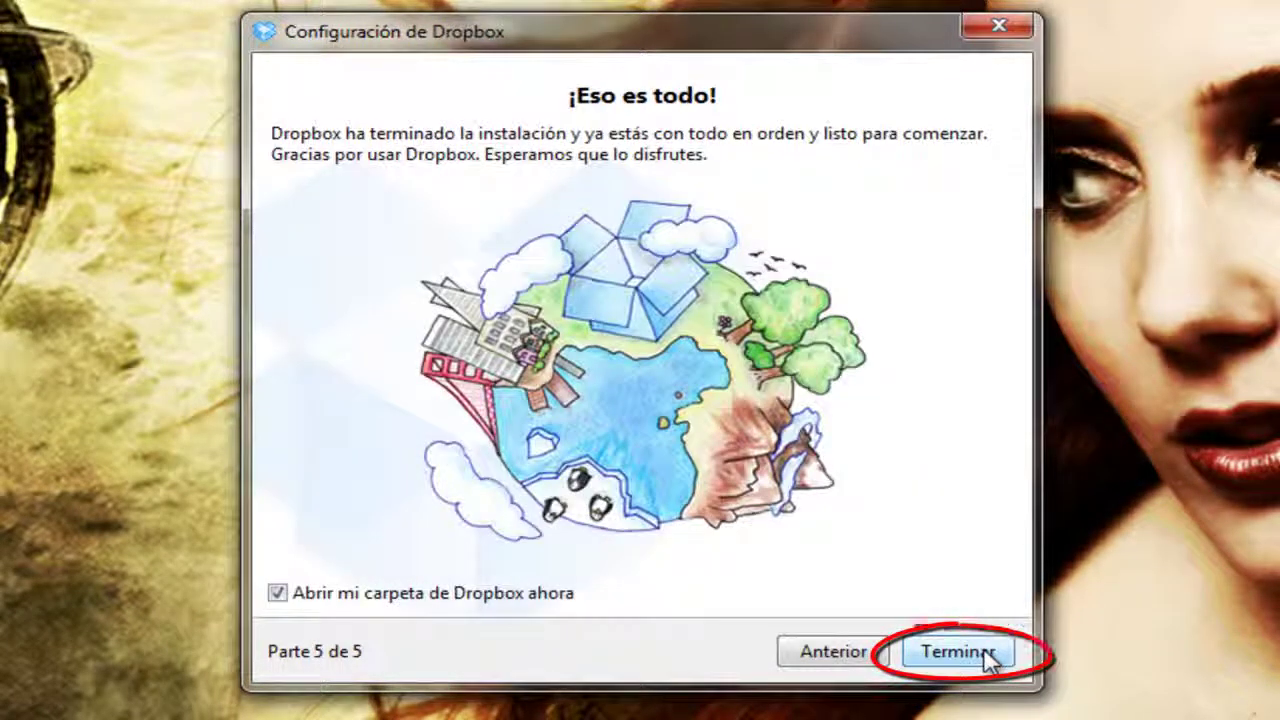
Finish setup and open the local Dropbox folder from the tray icon.
click(986, 660)
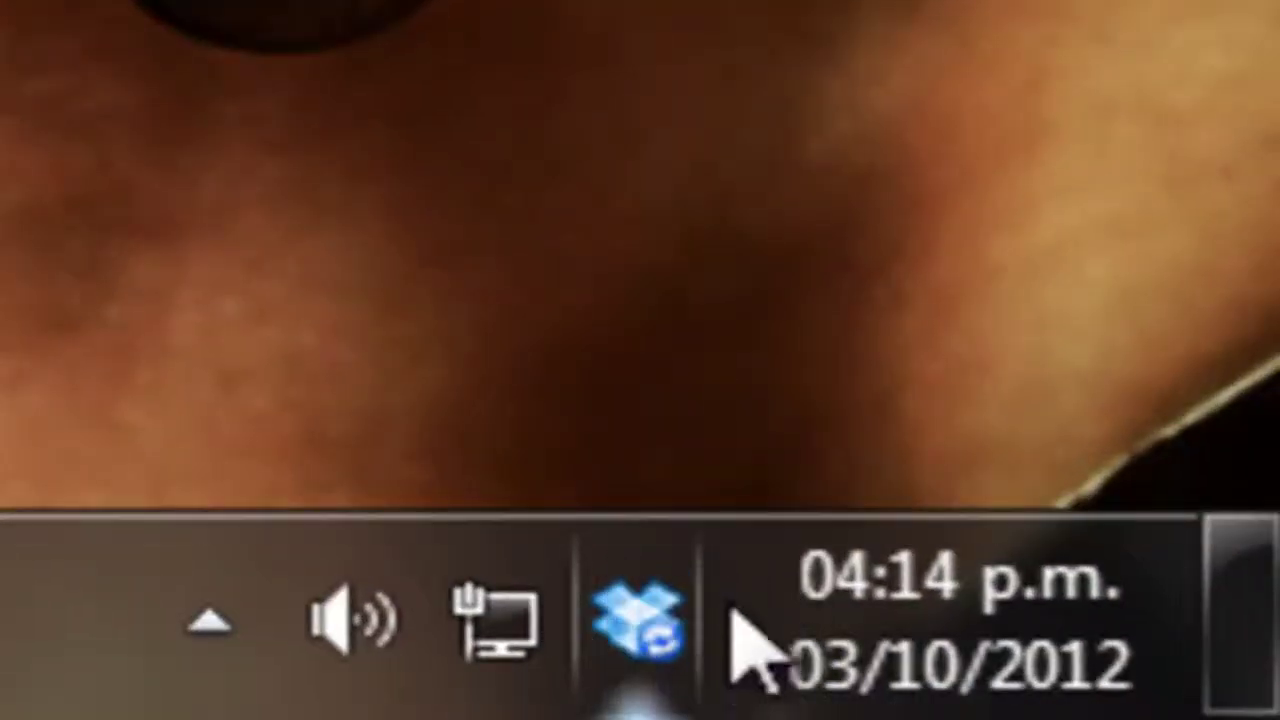
mouse_move(643, 618)
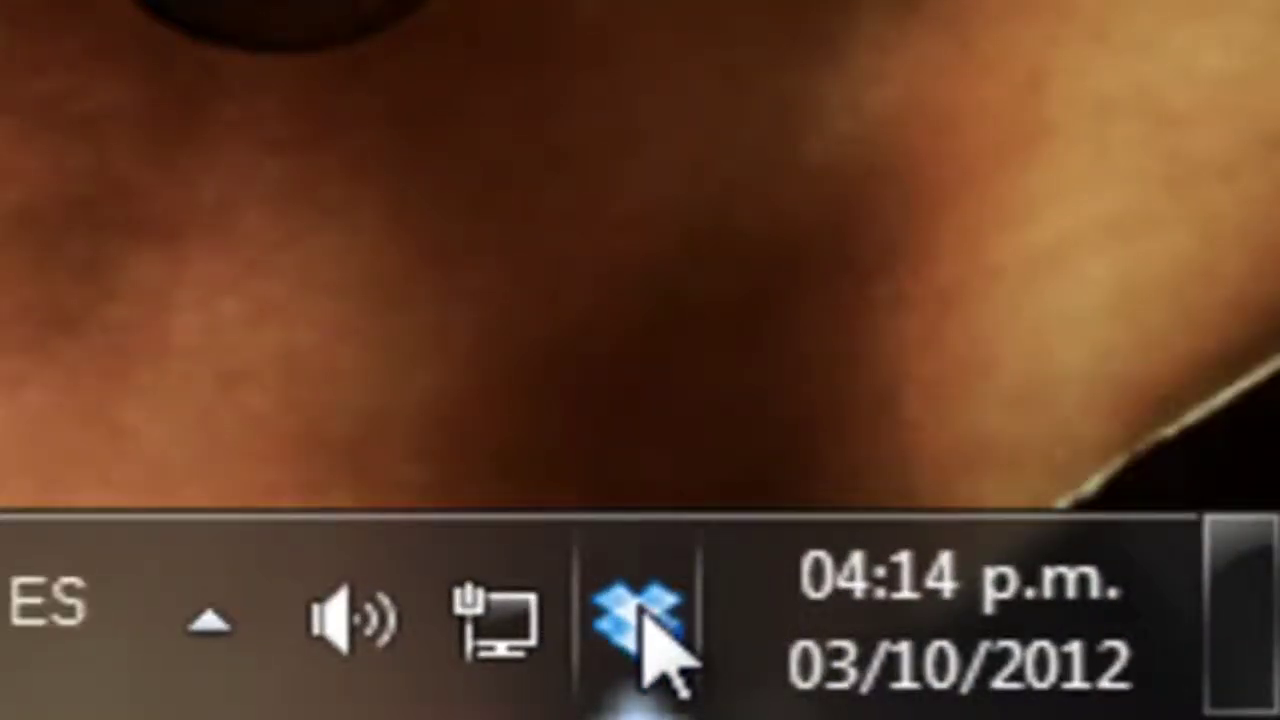
click(643, 618)
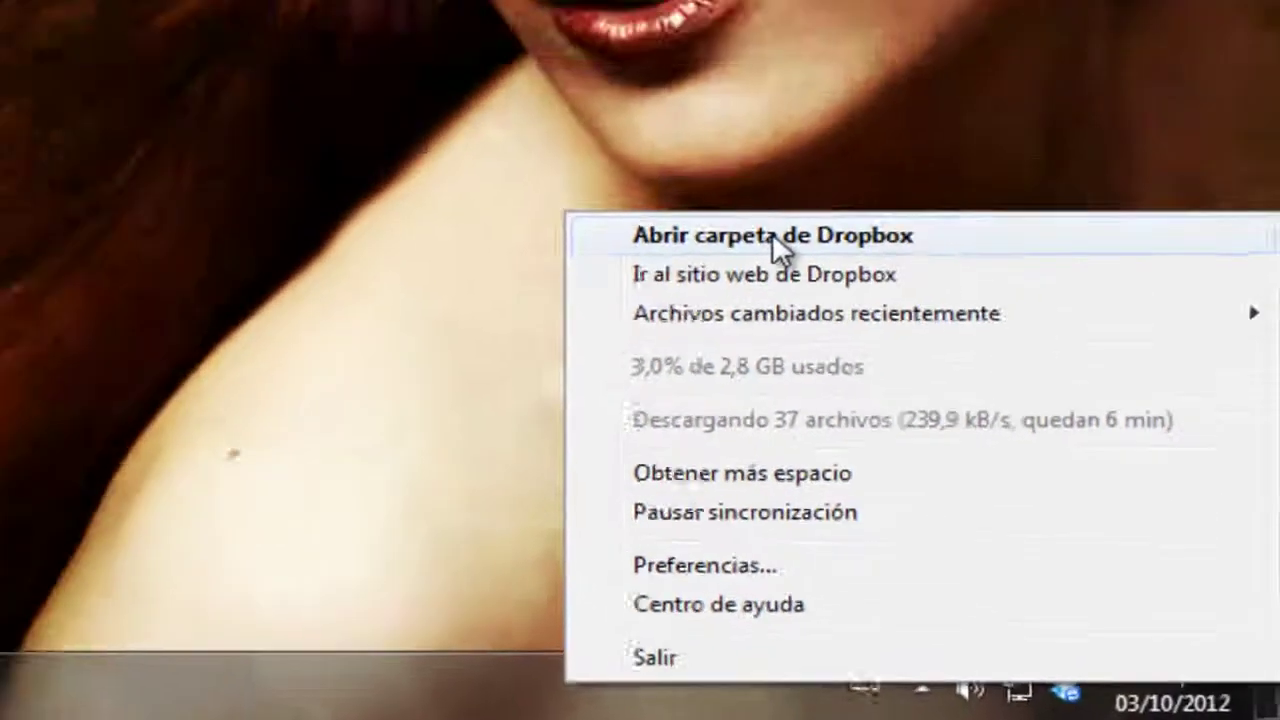
click(612, 88)
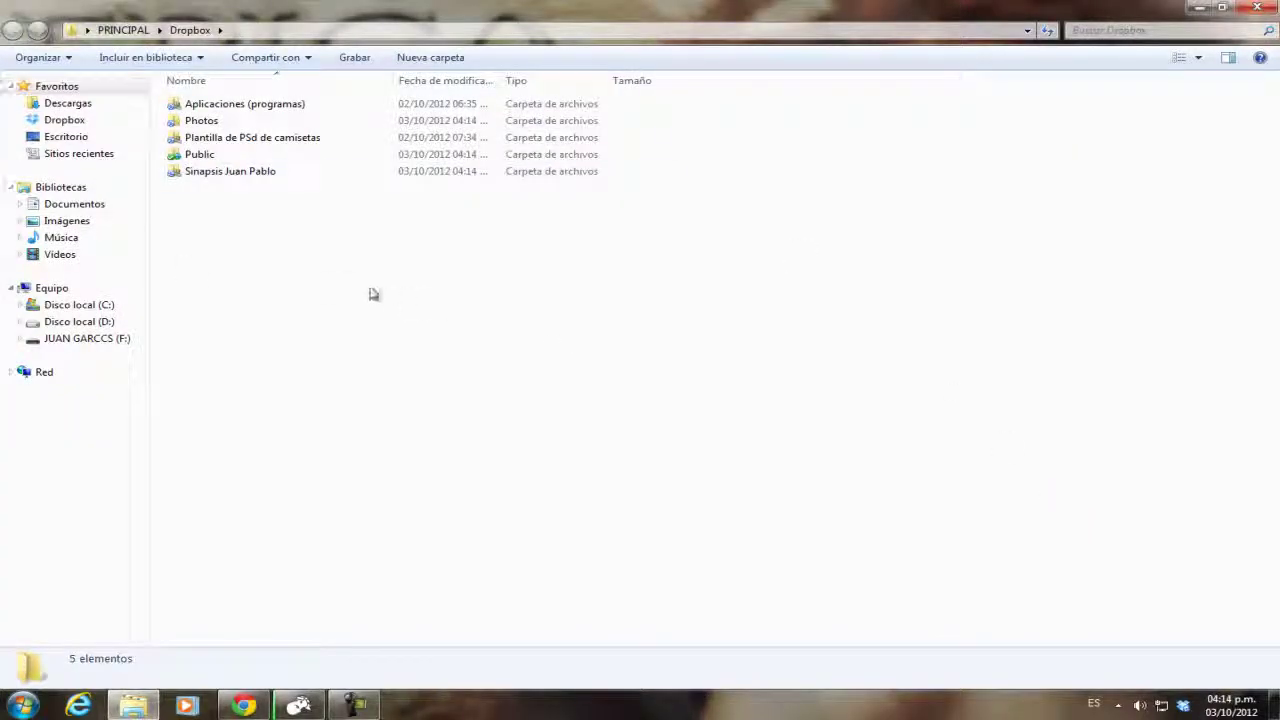
Close Explorer, view the Dropbox website via the tray menu, drop the extra tab, minimize Chrome.
click(1260, 8)
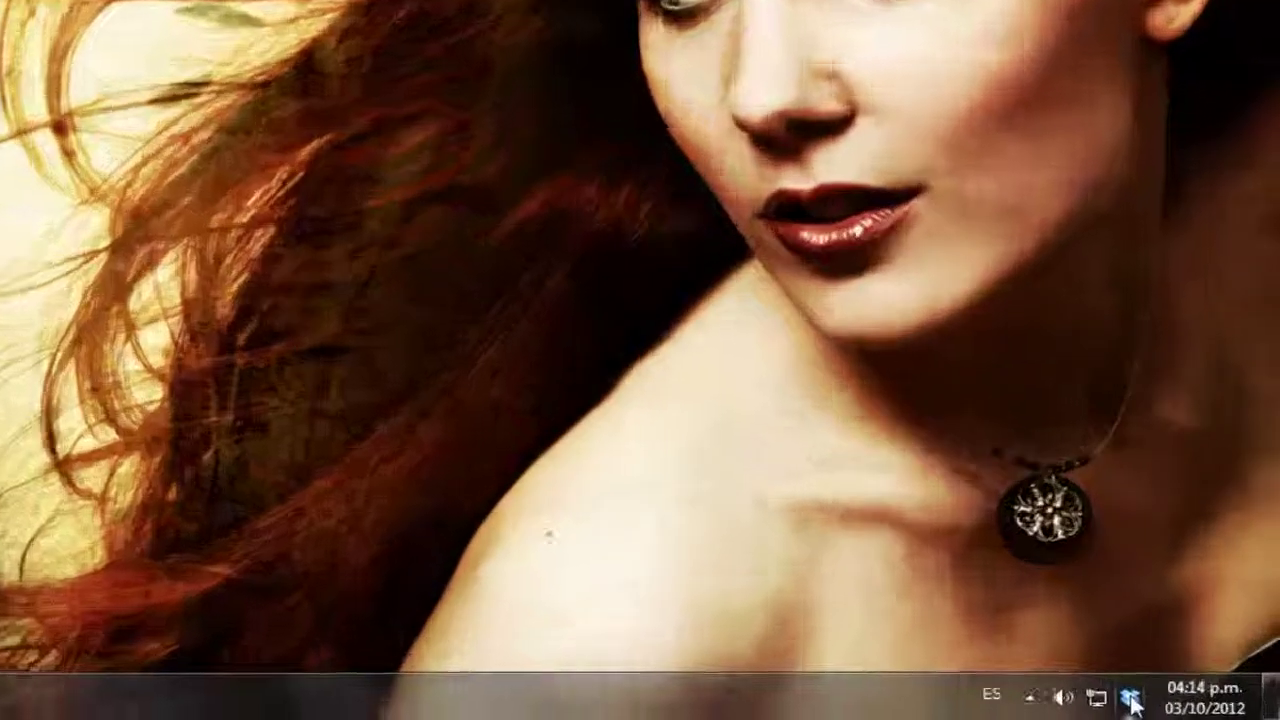
click(1183, 707)
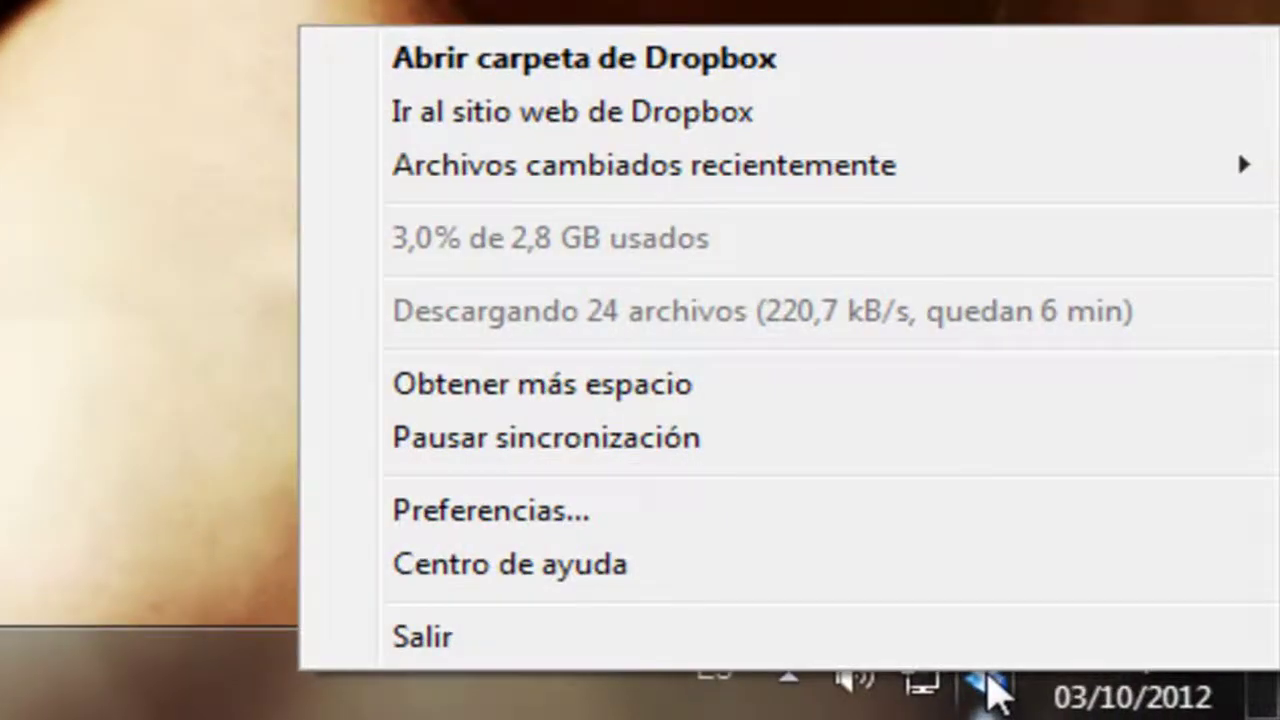
click(476, 112)
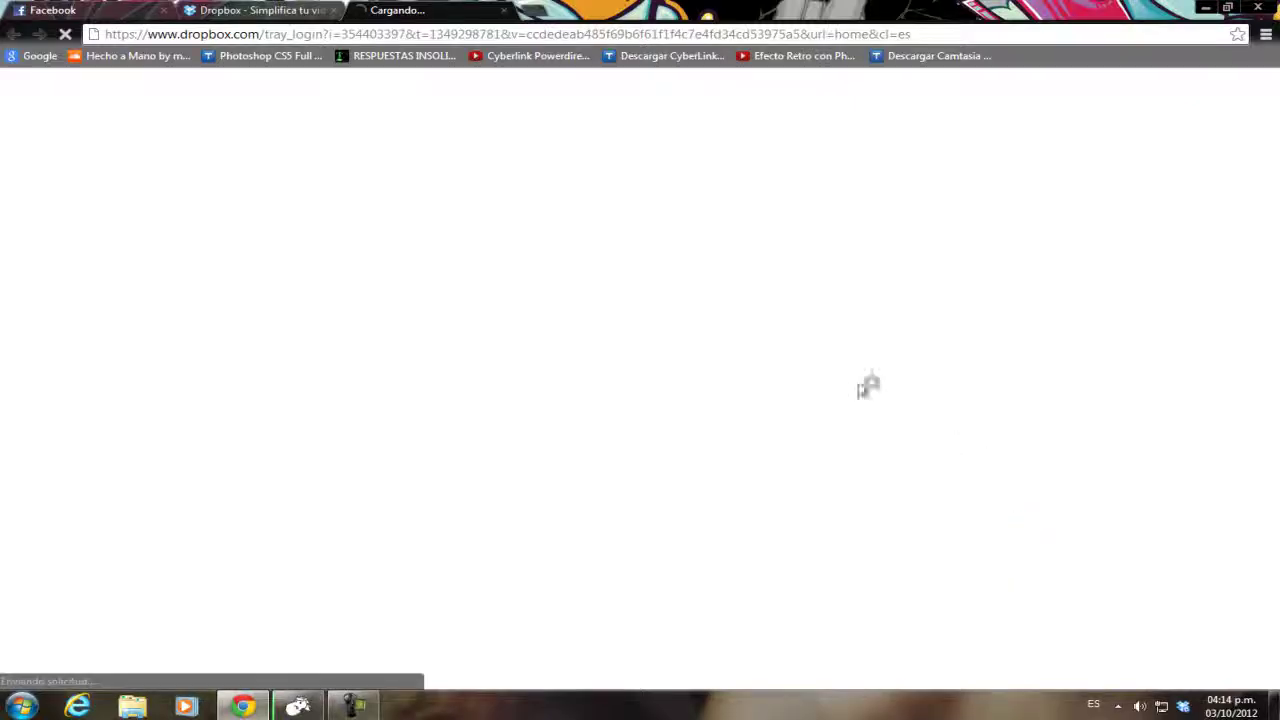
click(305, 10)
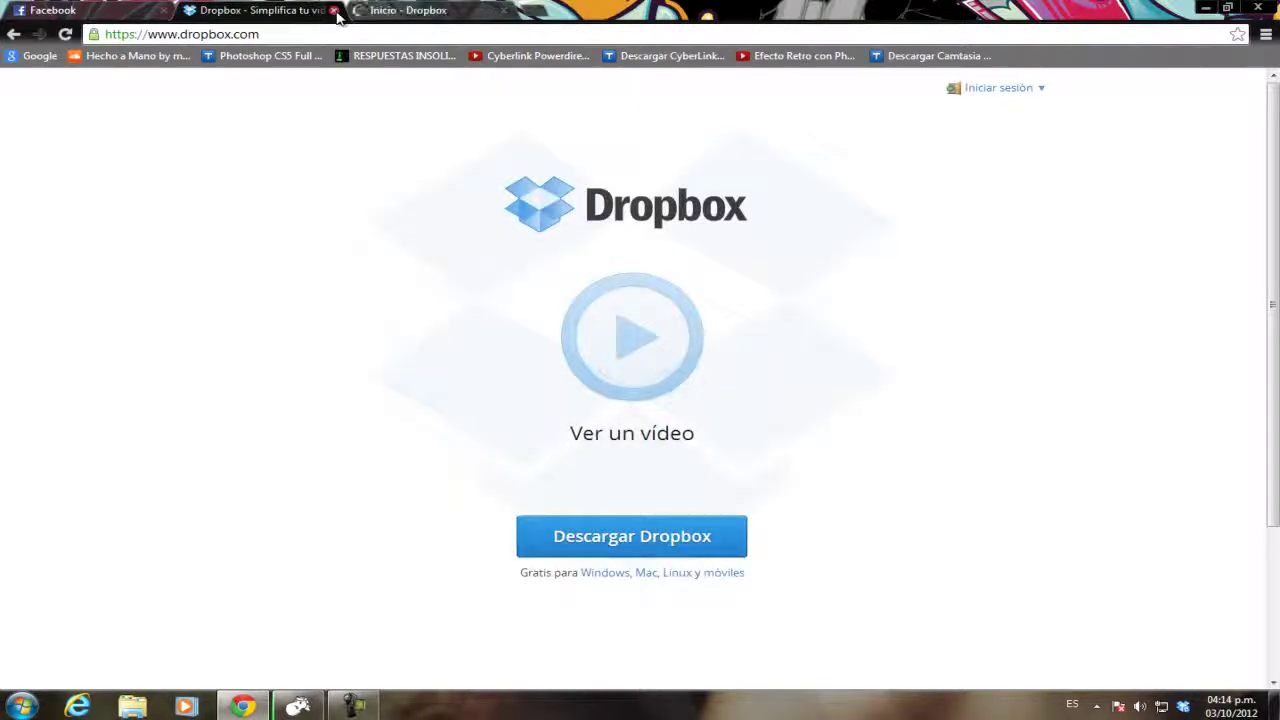
click(333, 10)
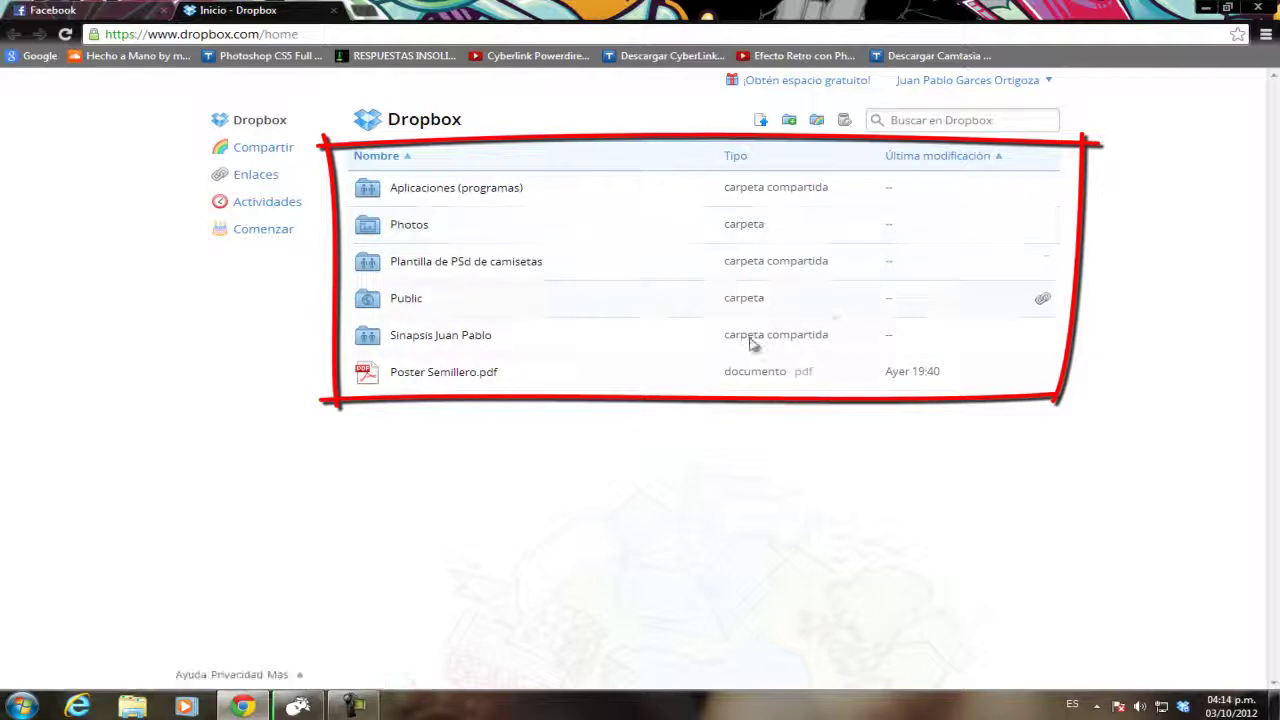
click(1206, 10)
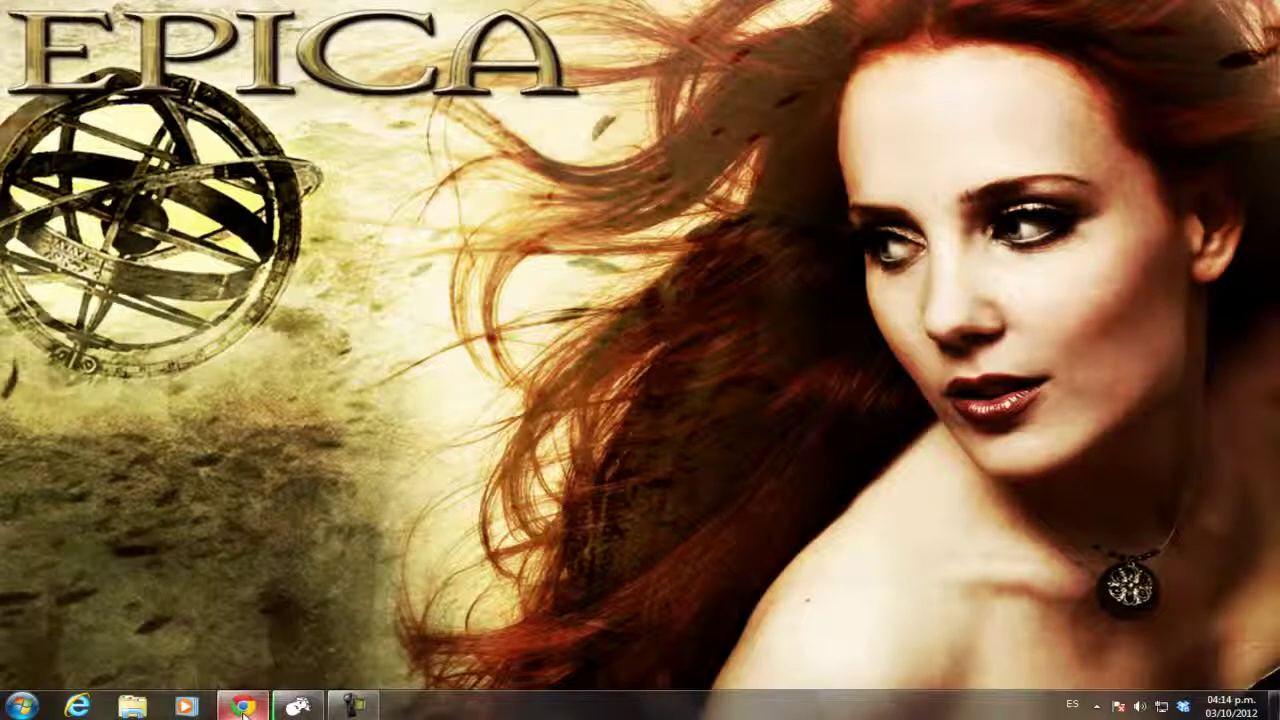
click(19, 709)
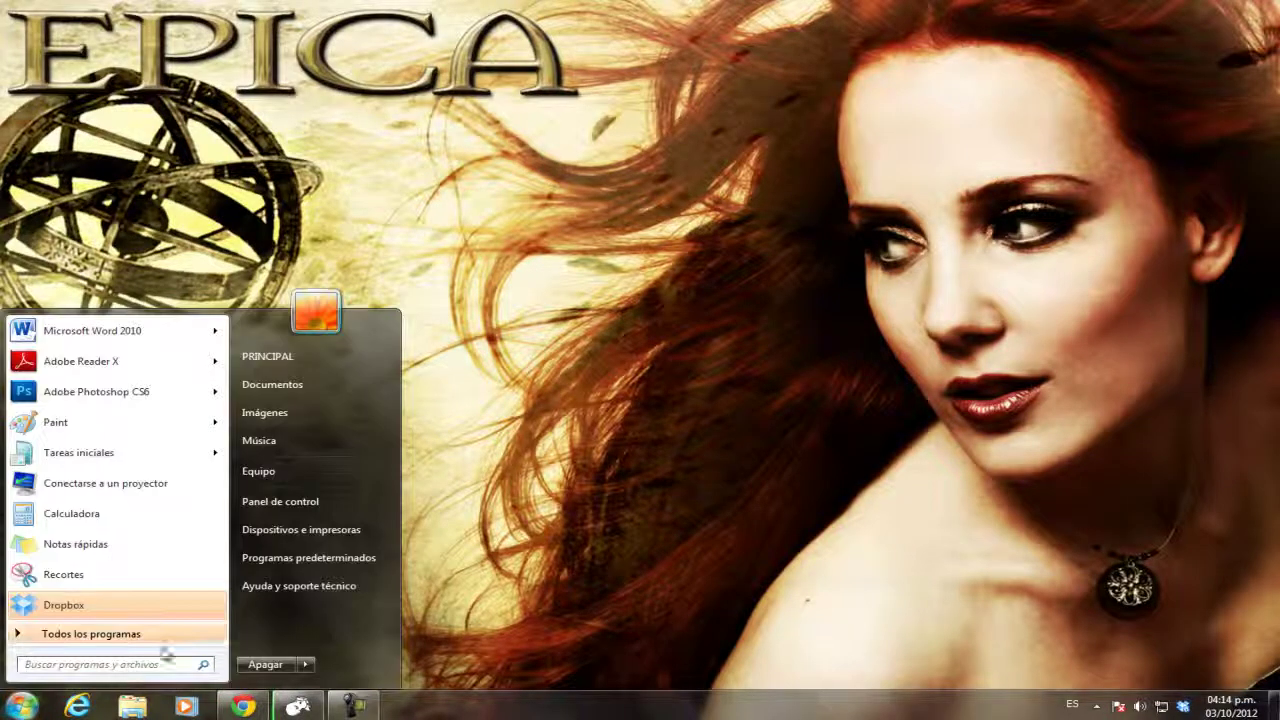
click(296, 388)
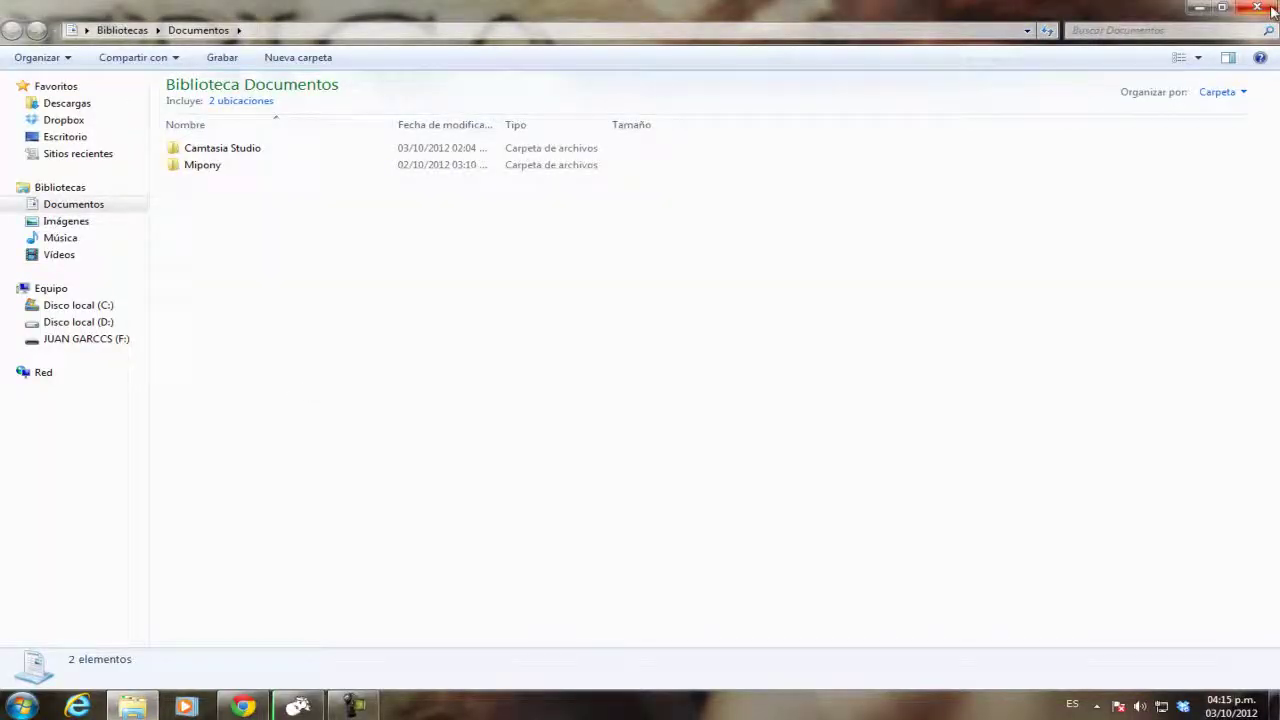
click(1258, 8)
click(21, 707)
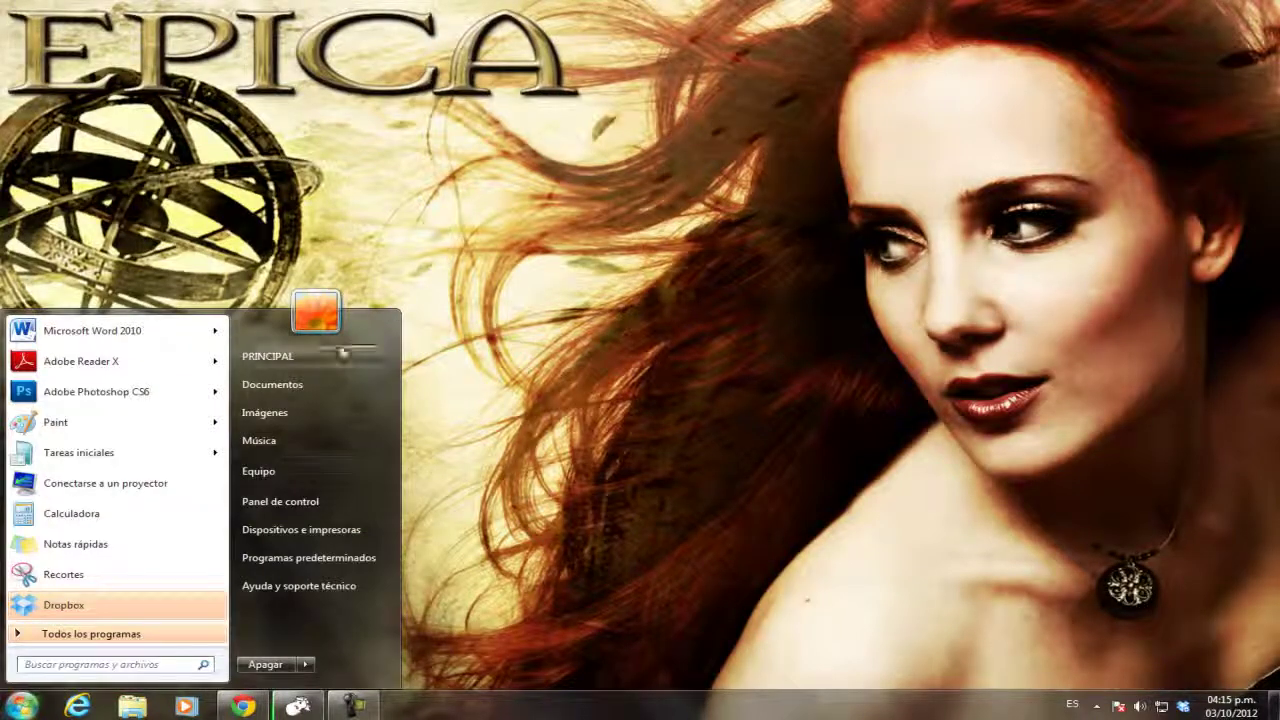
click(289, 358)
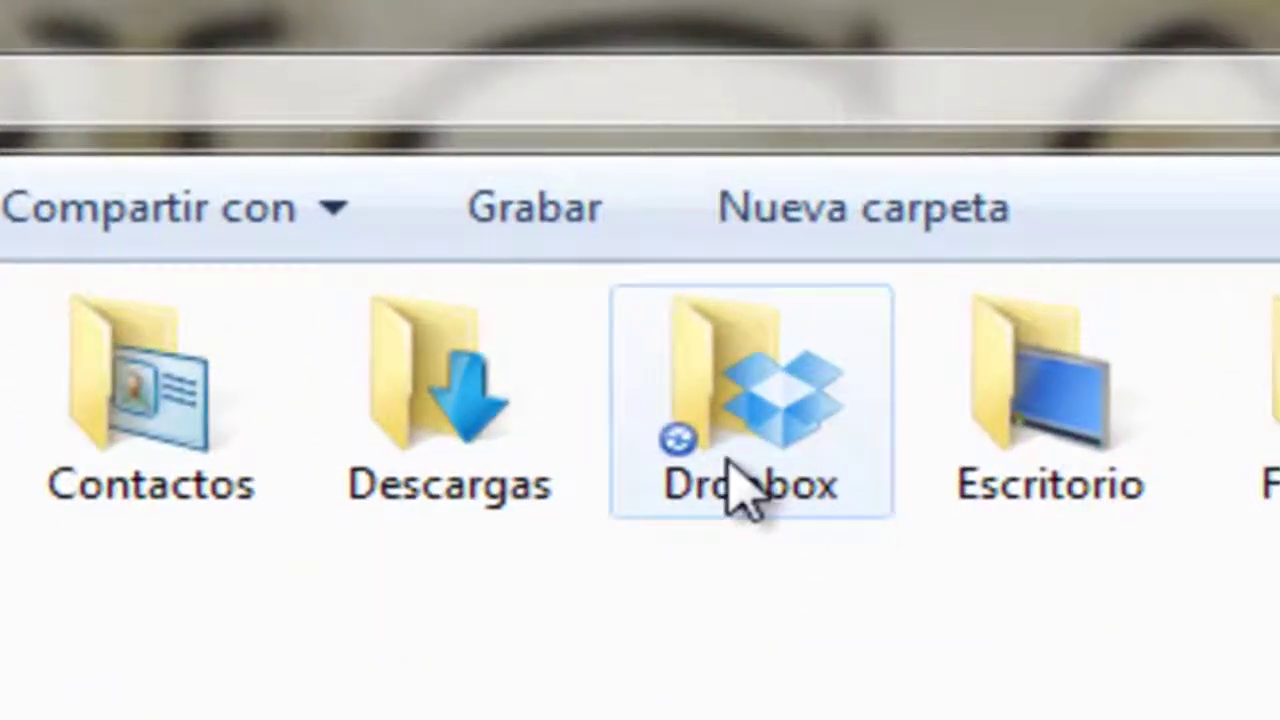
double_click(735, 487)
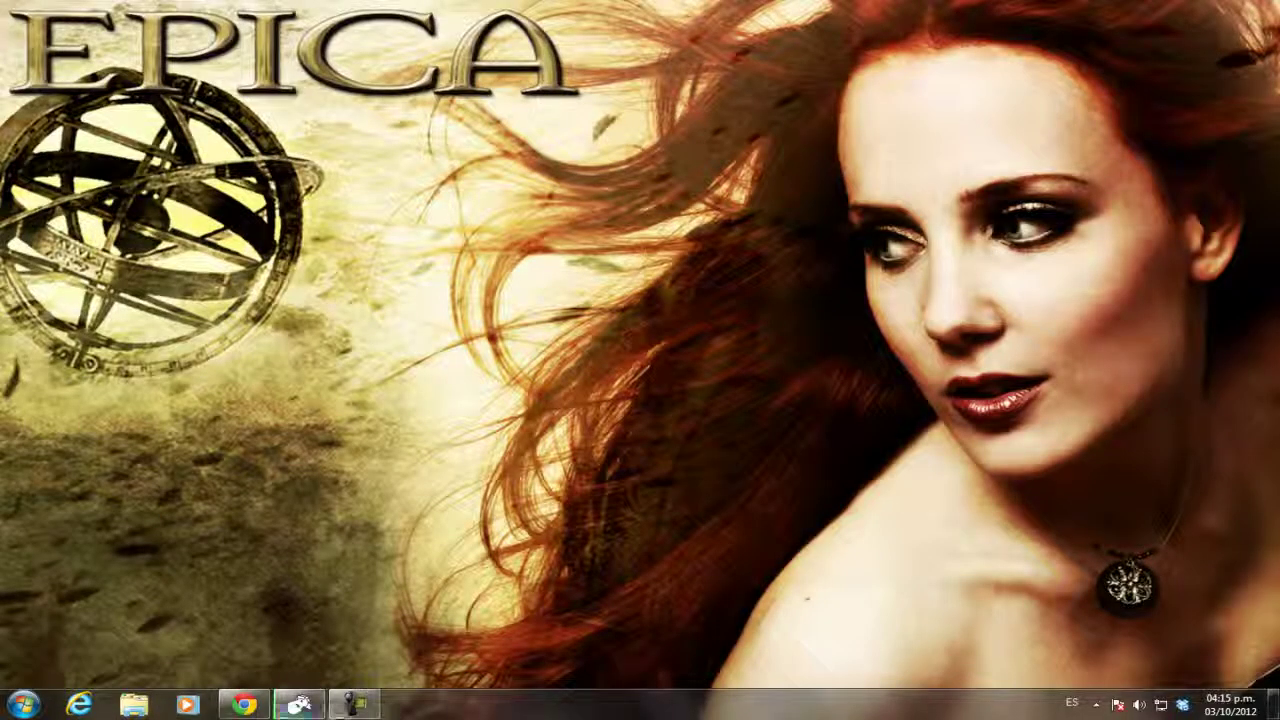
mouse_move(260, 708)
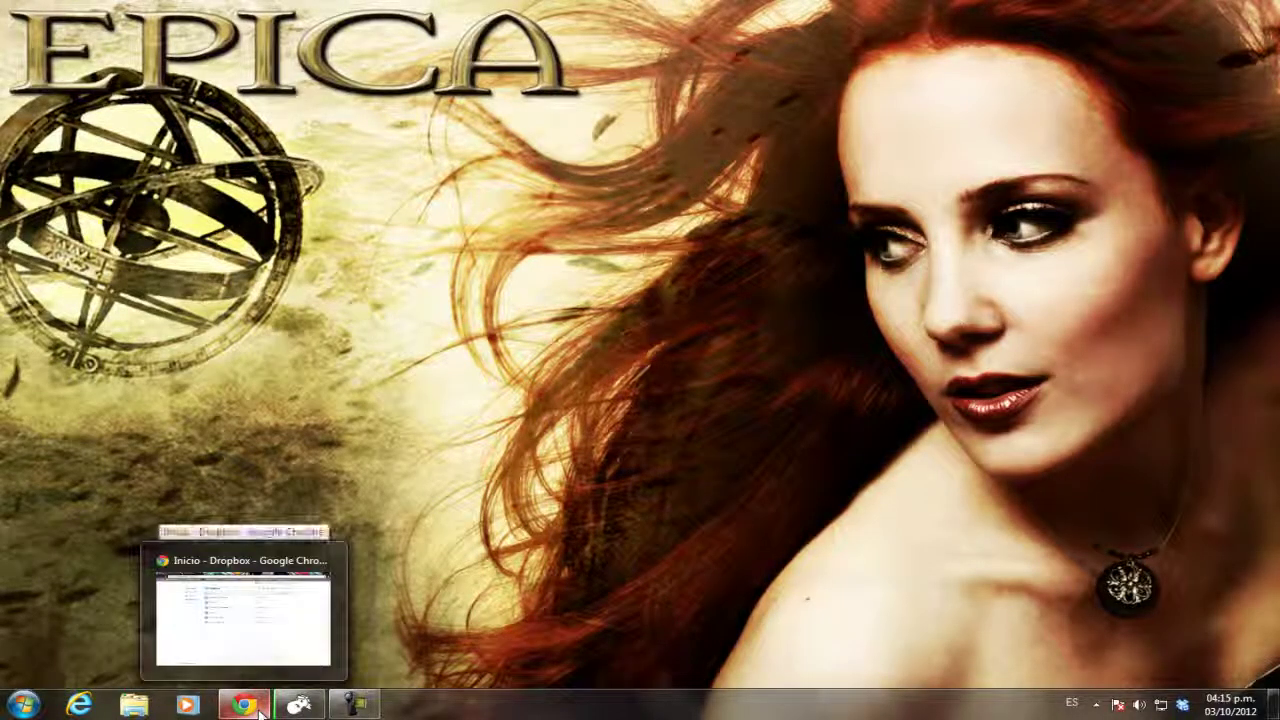
click(259, 709)
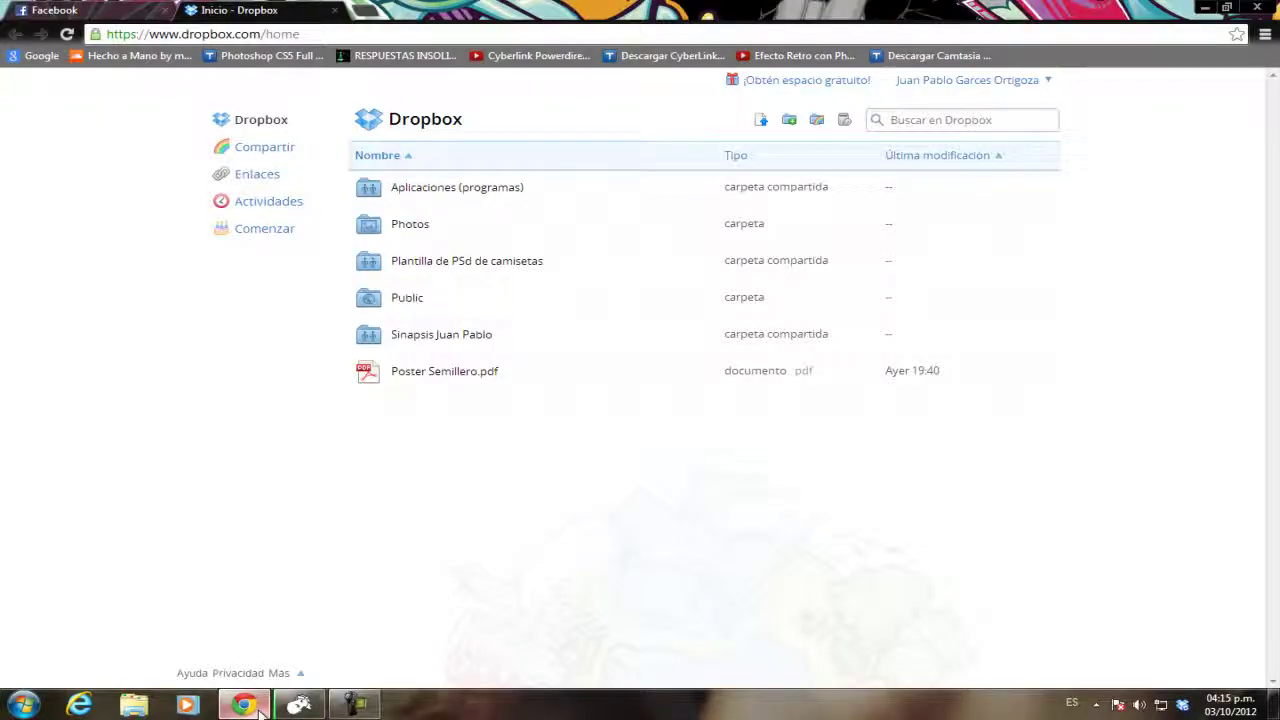
click(1205, 8)
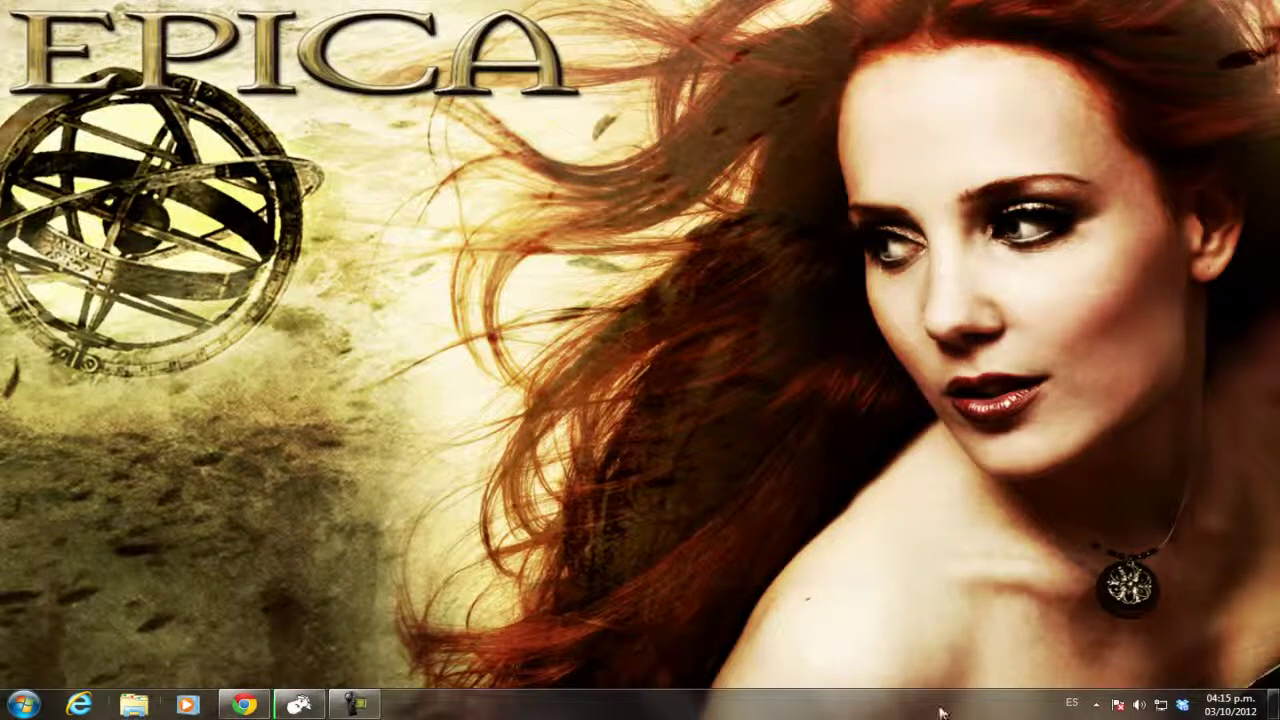
Open the local Dropbox folder from the tray menu and enter the shared project folder.
right_click(1183, 705)
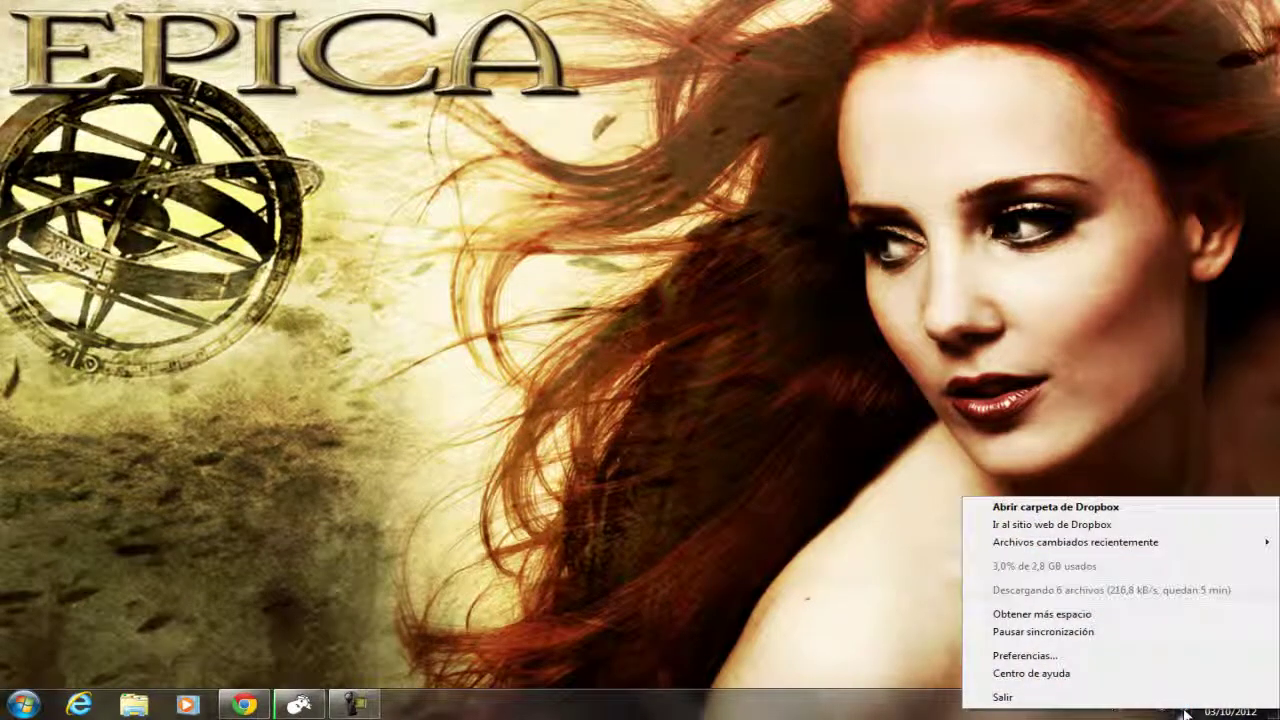
click(1033, 512)
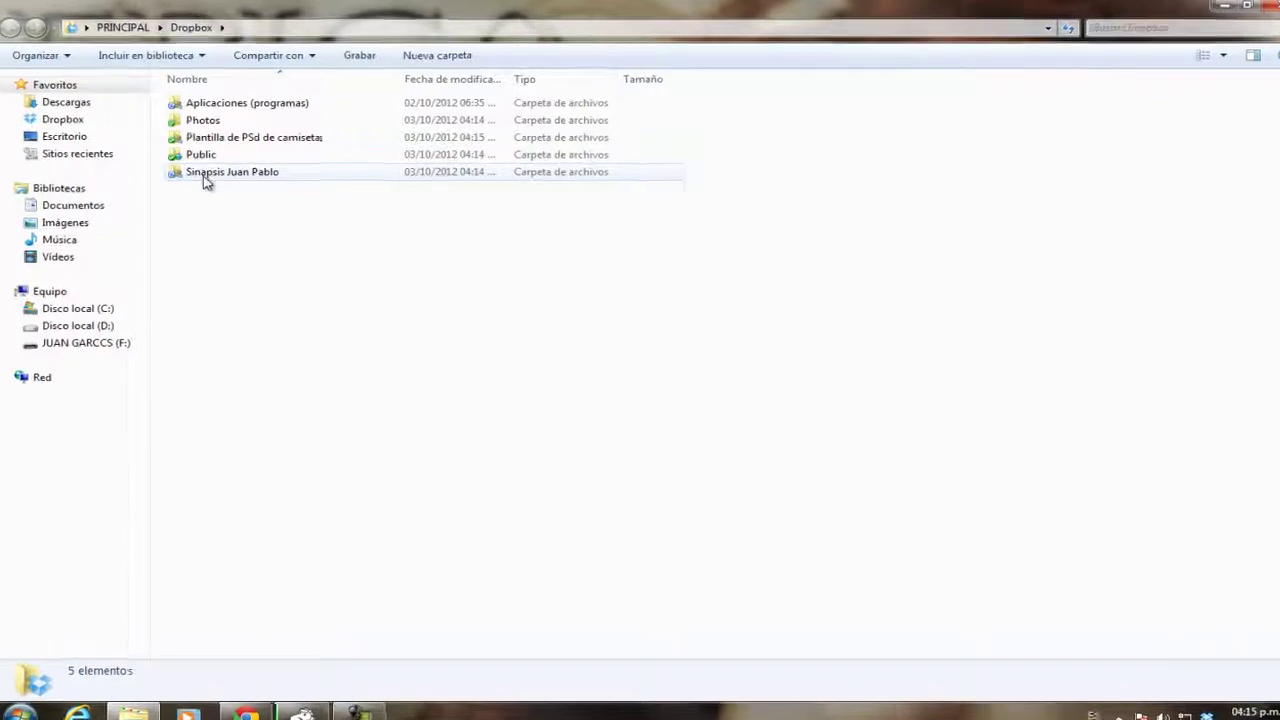
mouse_move(203, 176)
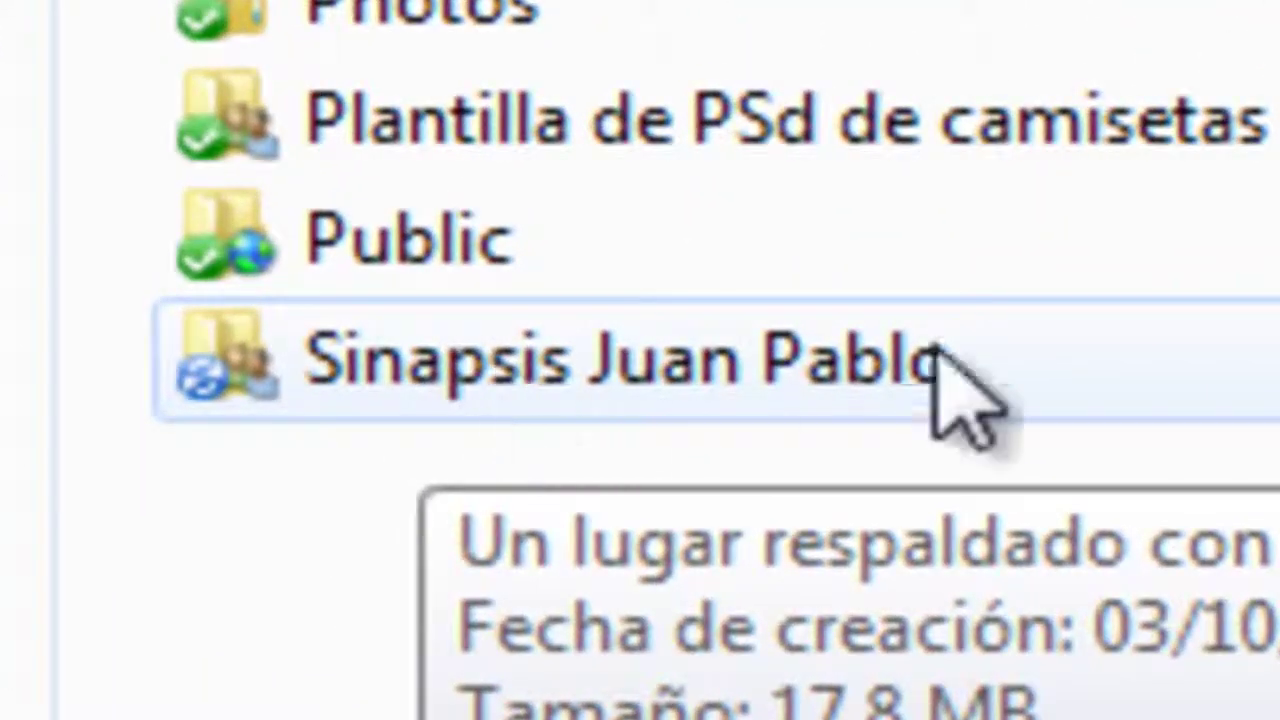
click(682, 349)
double_click(770, 385)
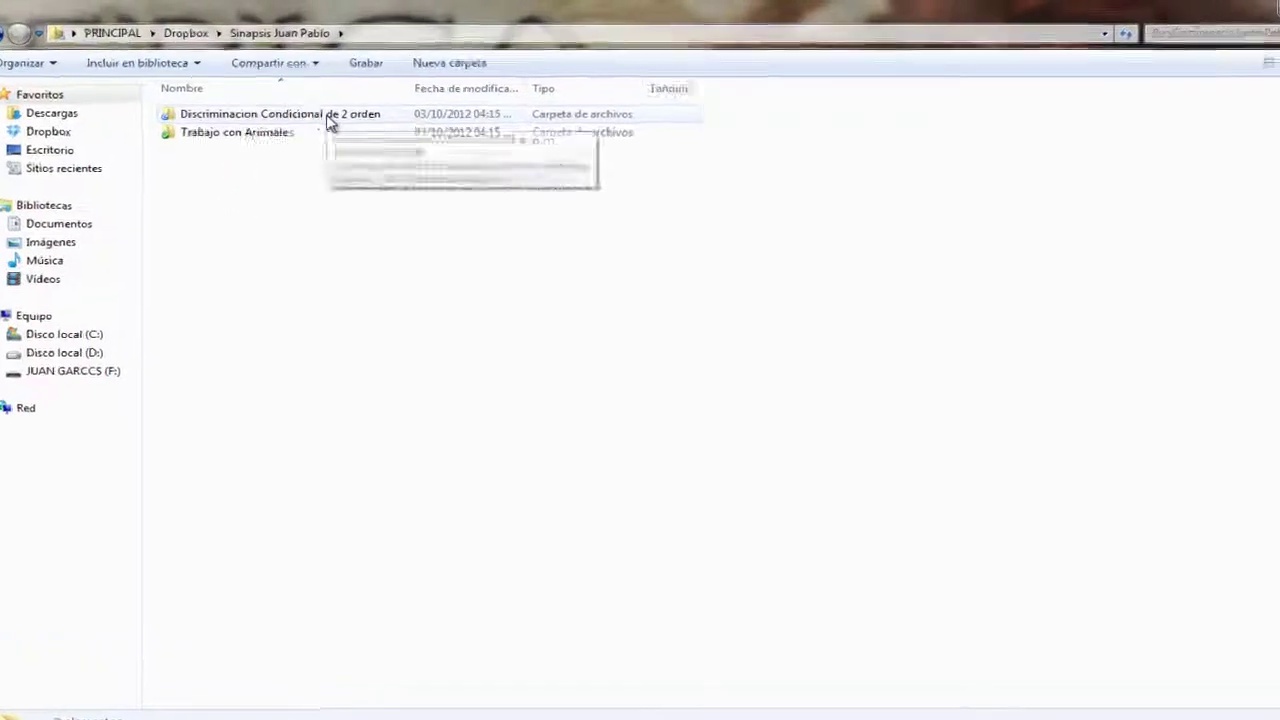
Browse Discriminacion Condicional de 2 orden's Articulos en Español and Articulos en ingles folders, then return.
double_click(322, 111)
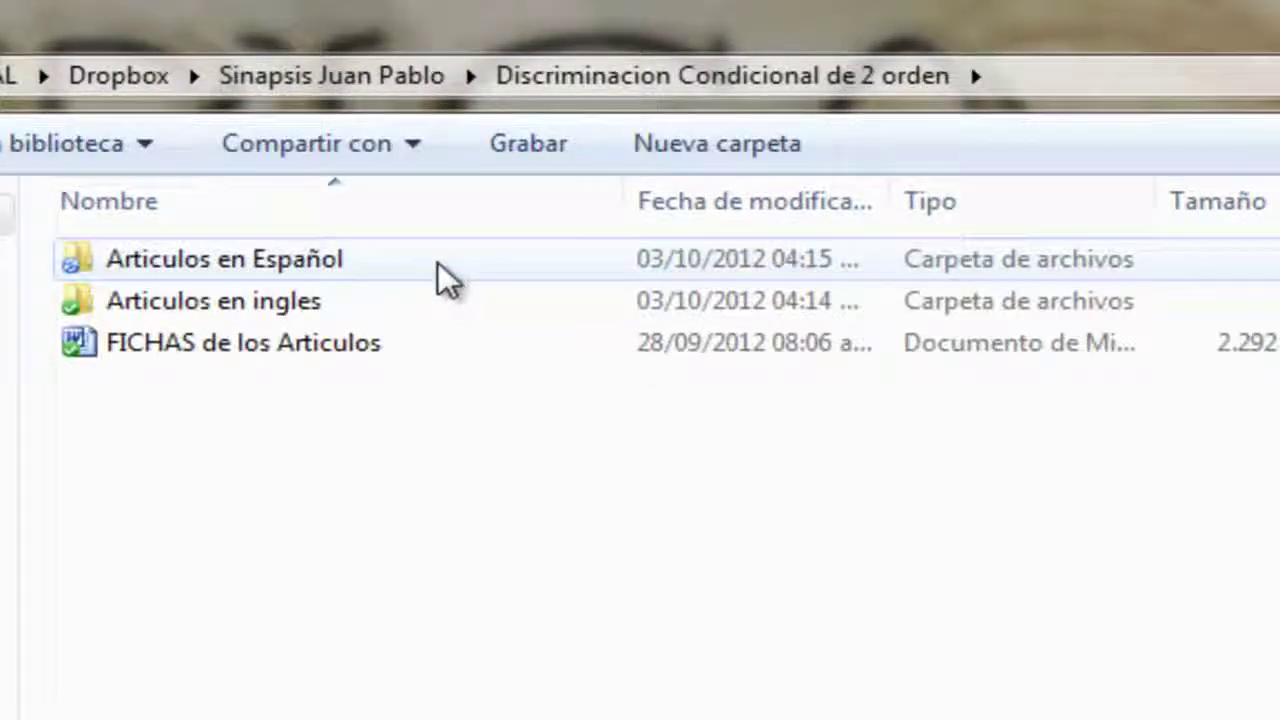
mouse_move(177, 358)
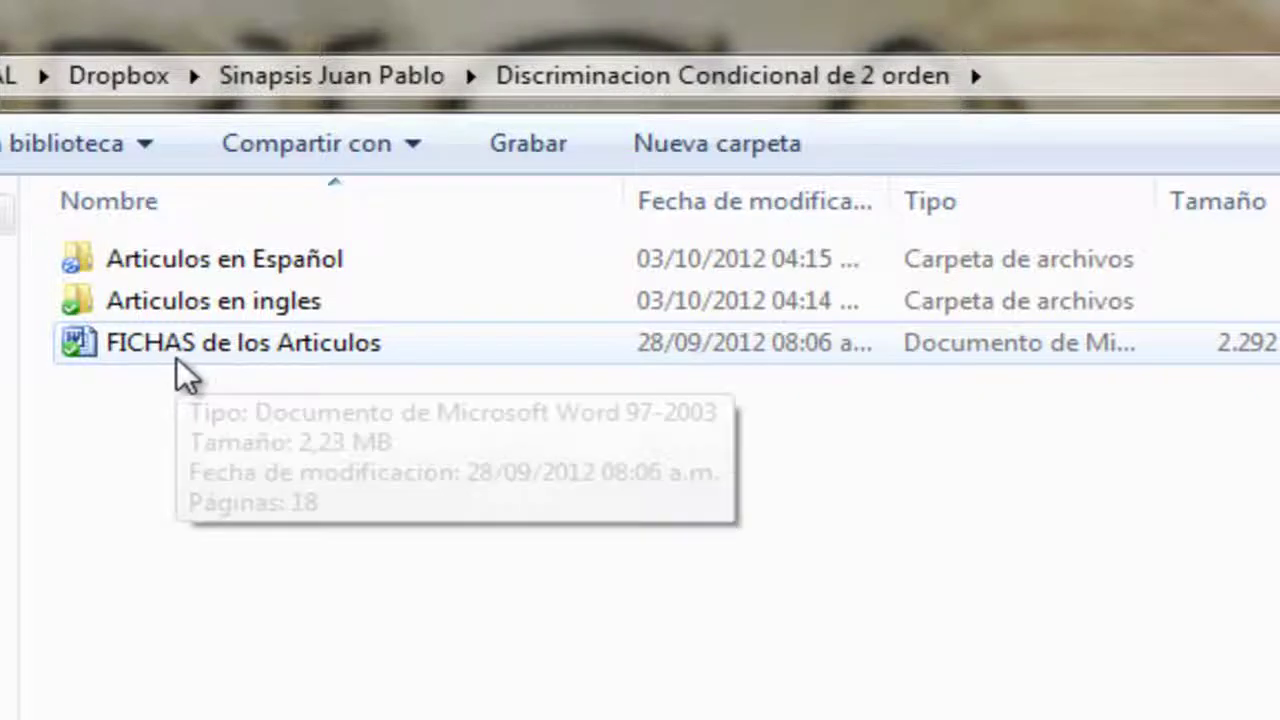
double_click(272, 262)
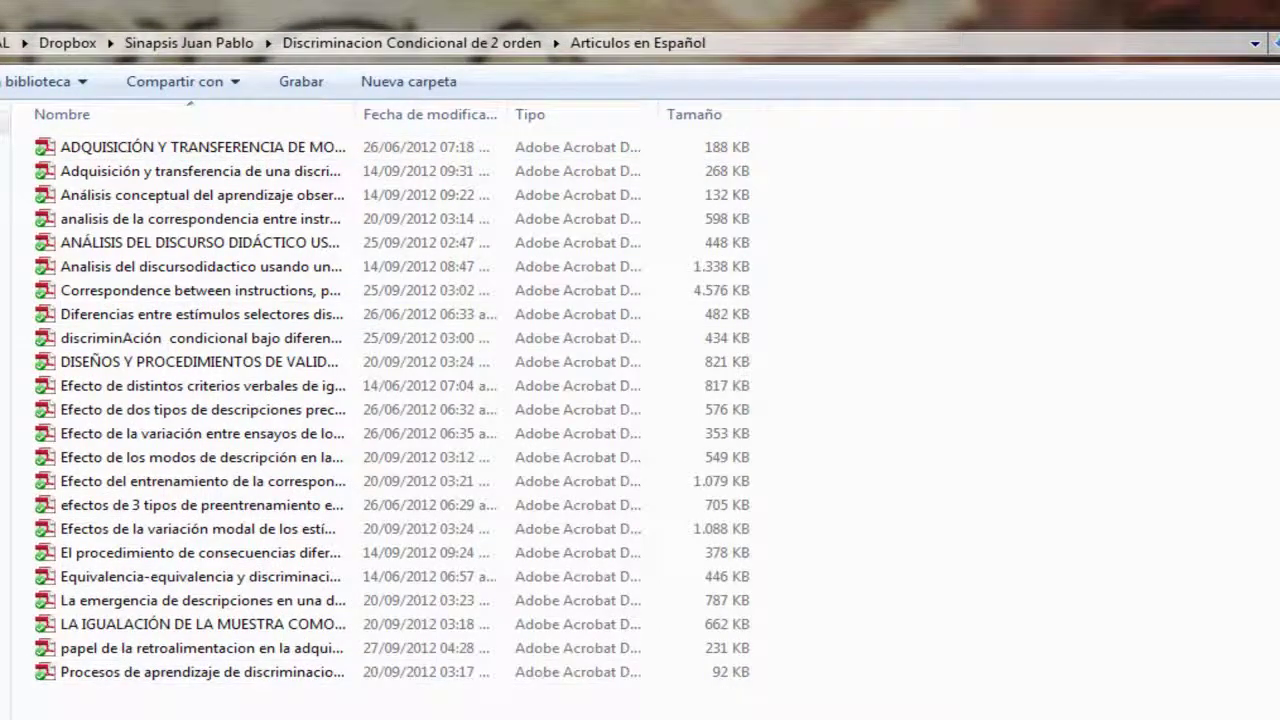
key(BackSpace)
double_click(130, 172)
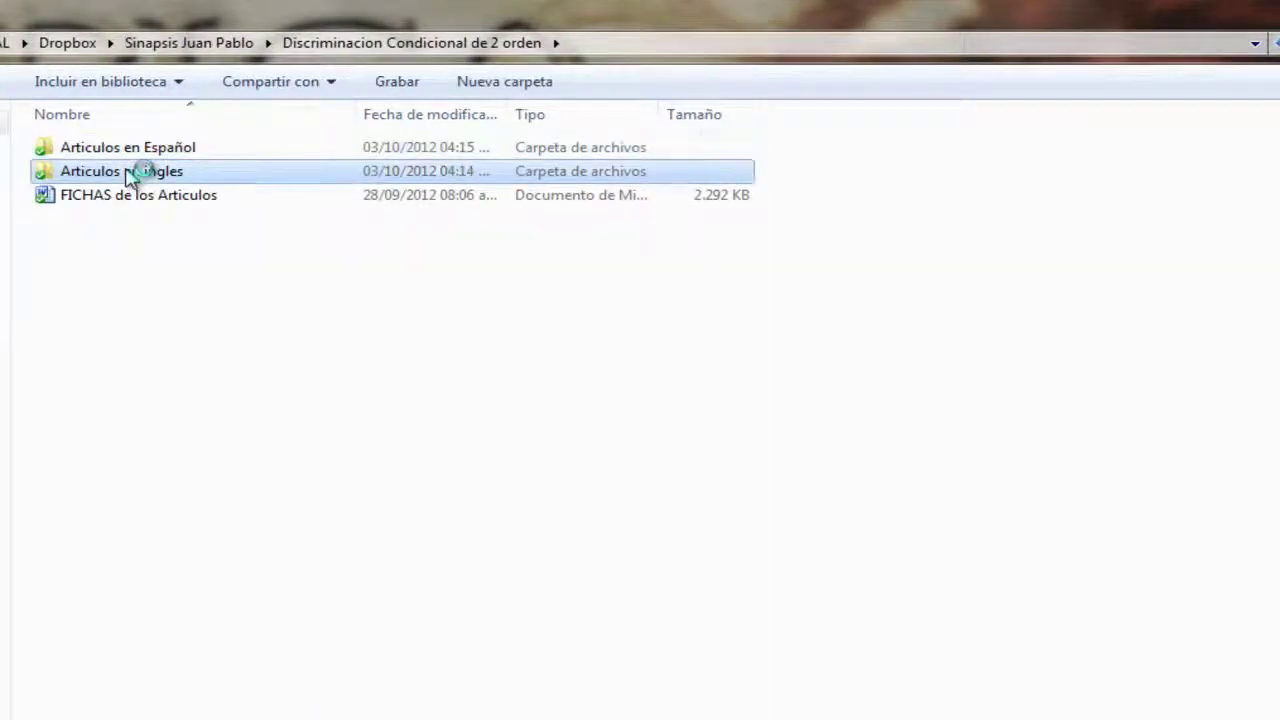
key(BackSpace)
key(BackSpace)
key(BackSpace)
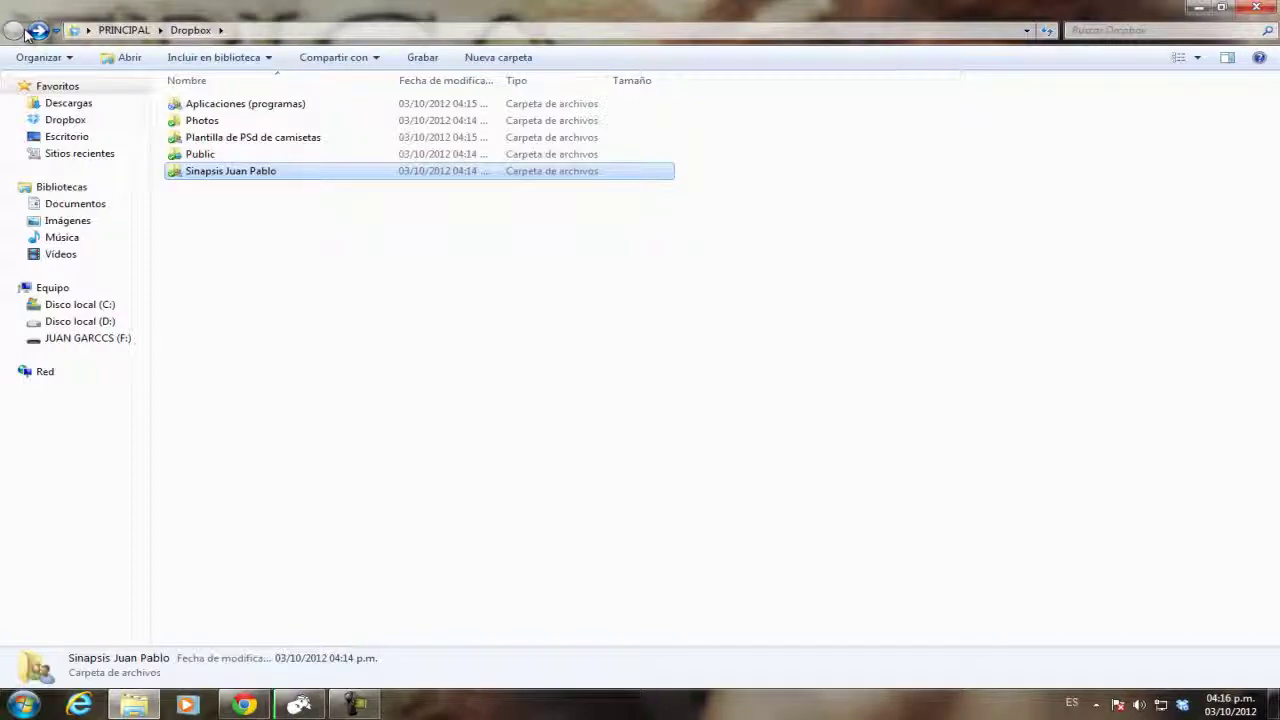
Create a new folder named jsfhsdjfg in Dropbox, open it, and go back.
click(268, 277)
right_click(305, 375)
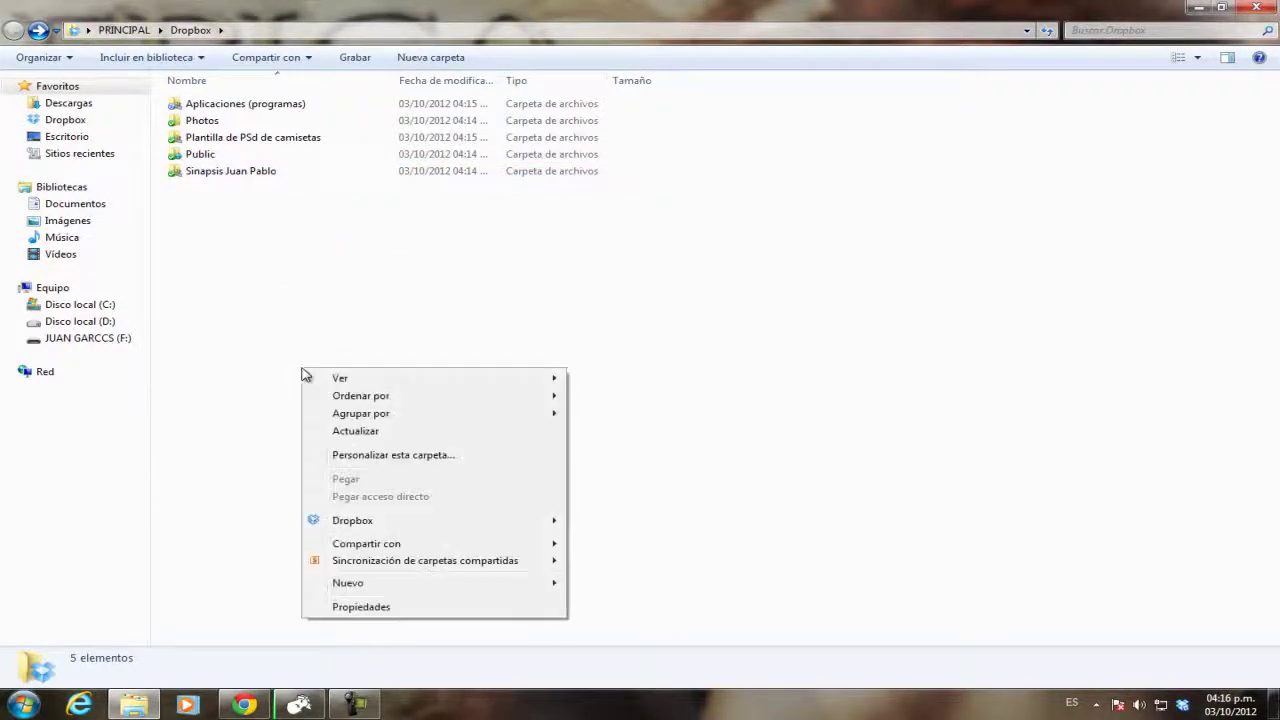
mouse_move(505, 586)
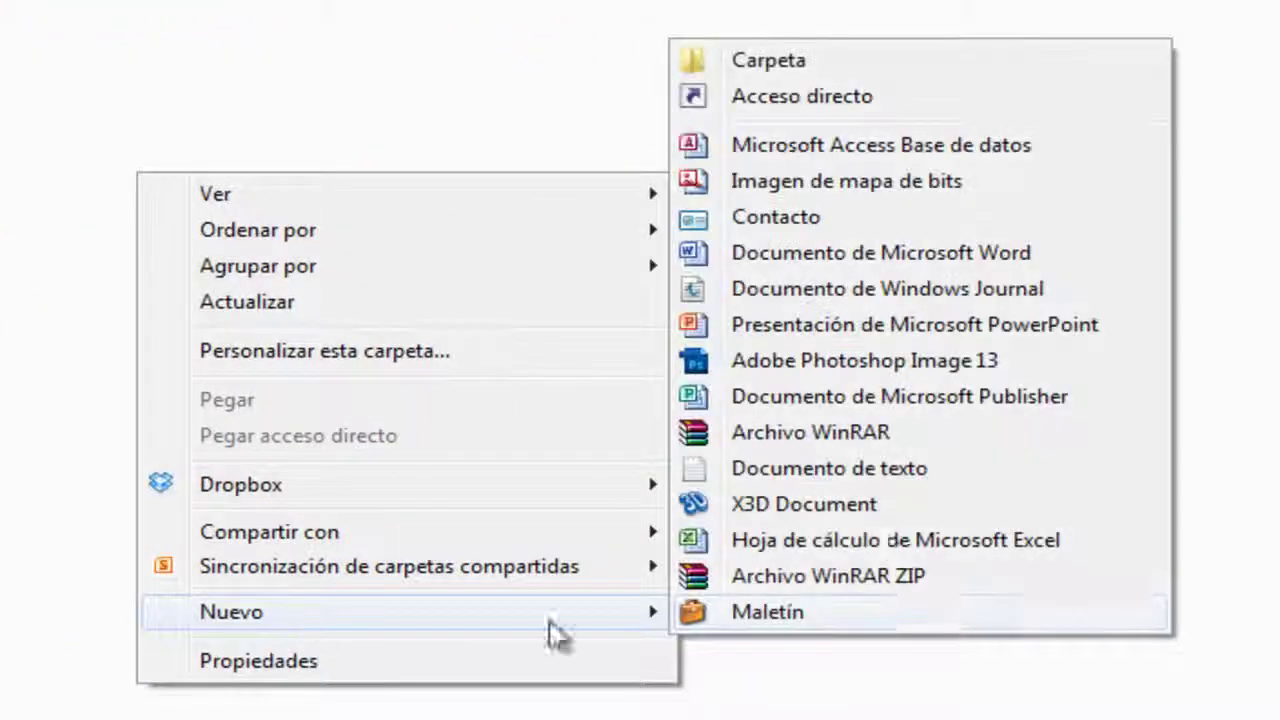
click(965, 55)
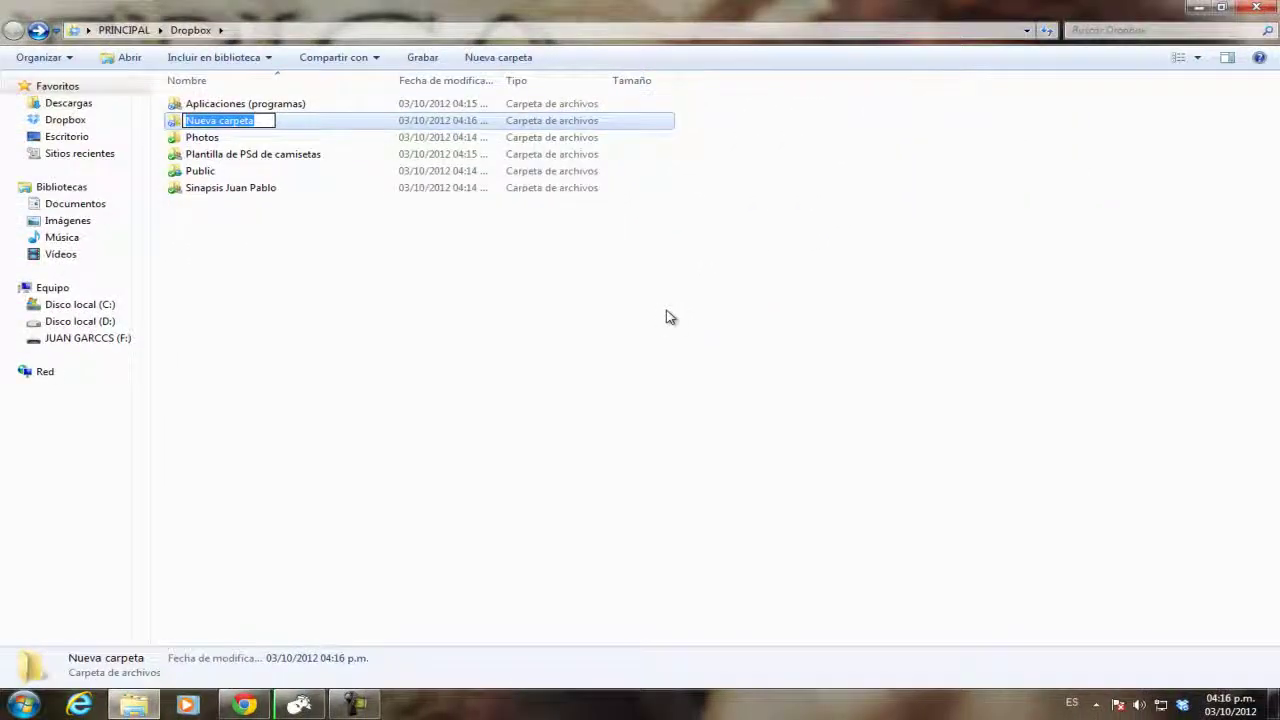
text(jsfhsdjfg)
key(Return)
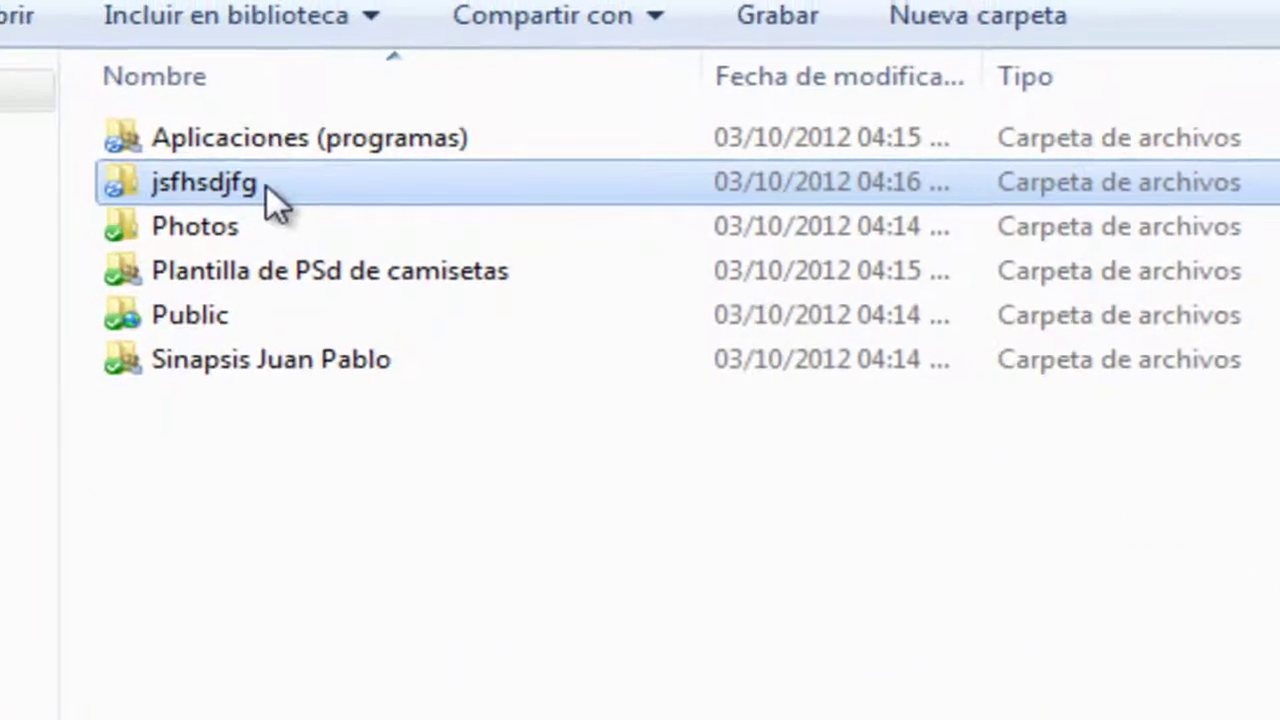
double_click(262, 183)
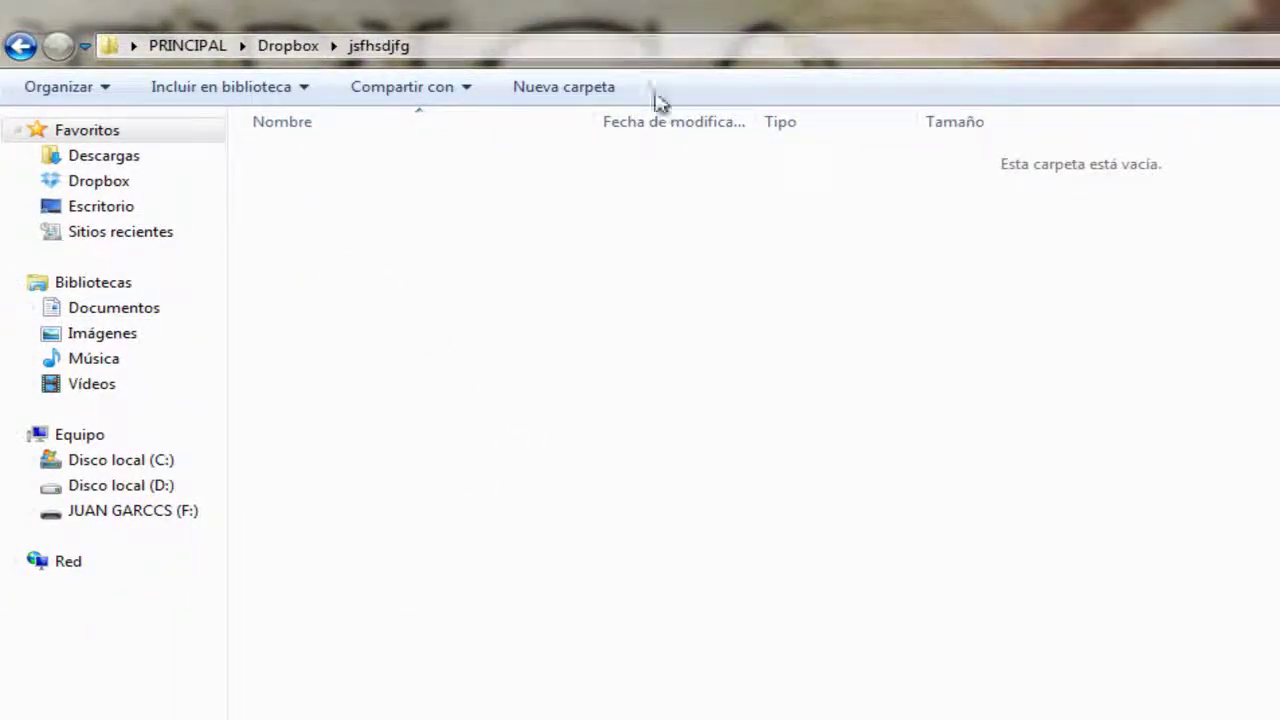
click(20, 47)
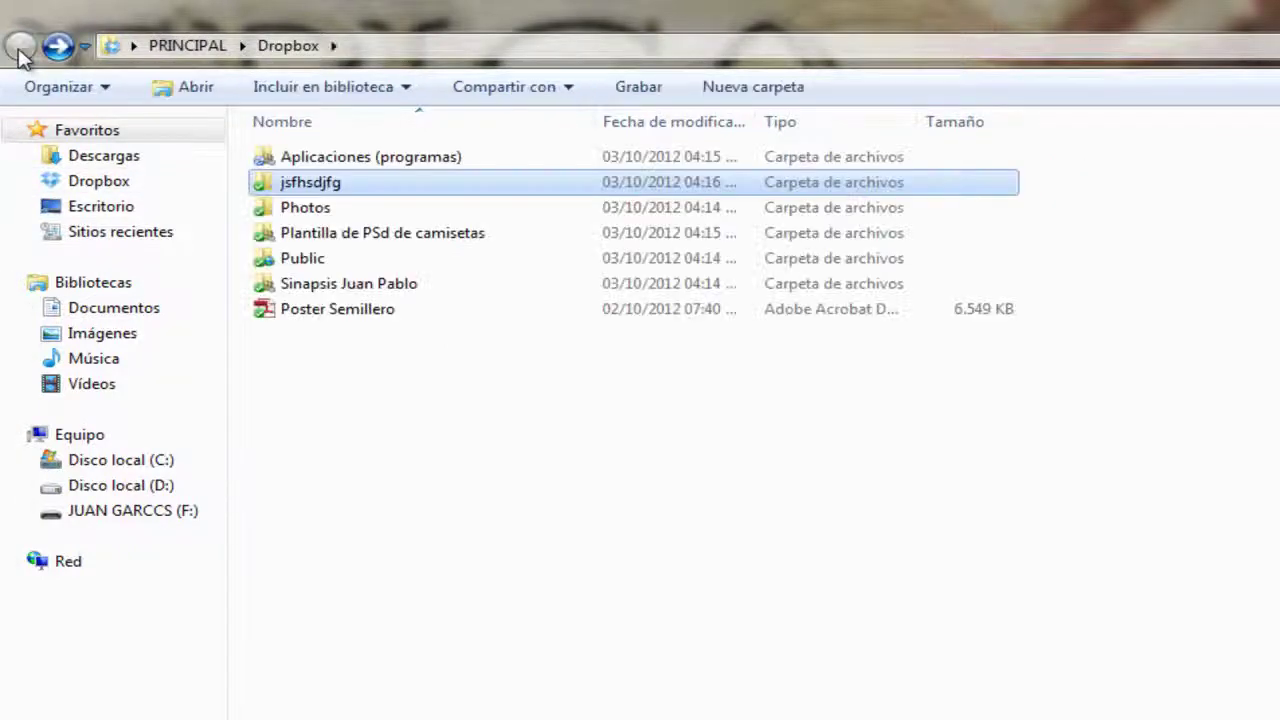
Abandon renaming jsfhsdjfg, then delete the folder and confirm.
click(356, 190)
key(BackSpace)
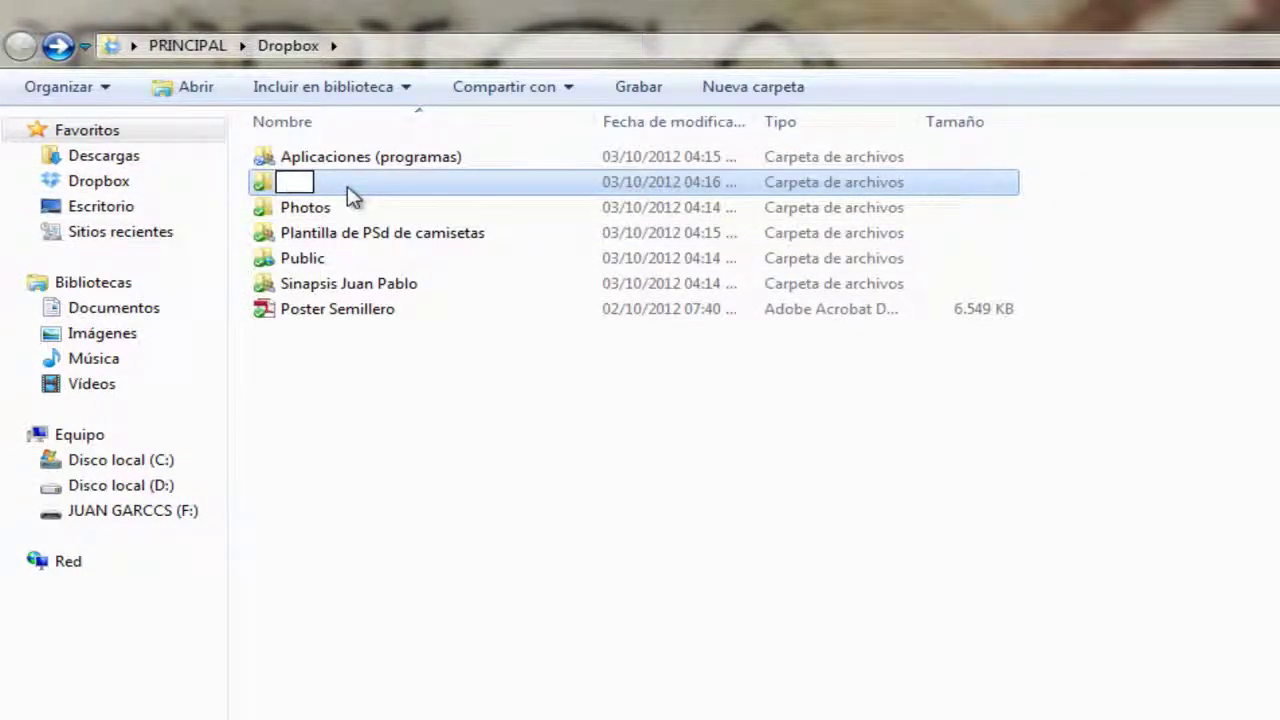
click(309, 57)
click(309, 184)
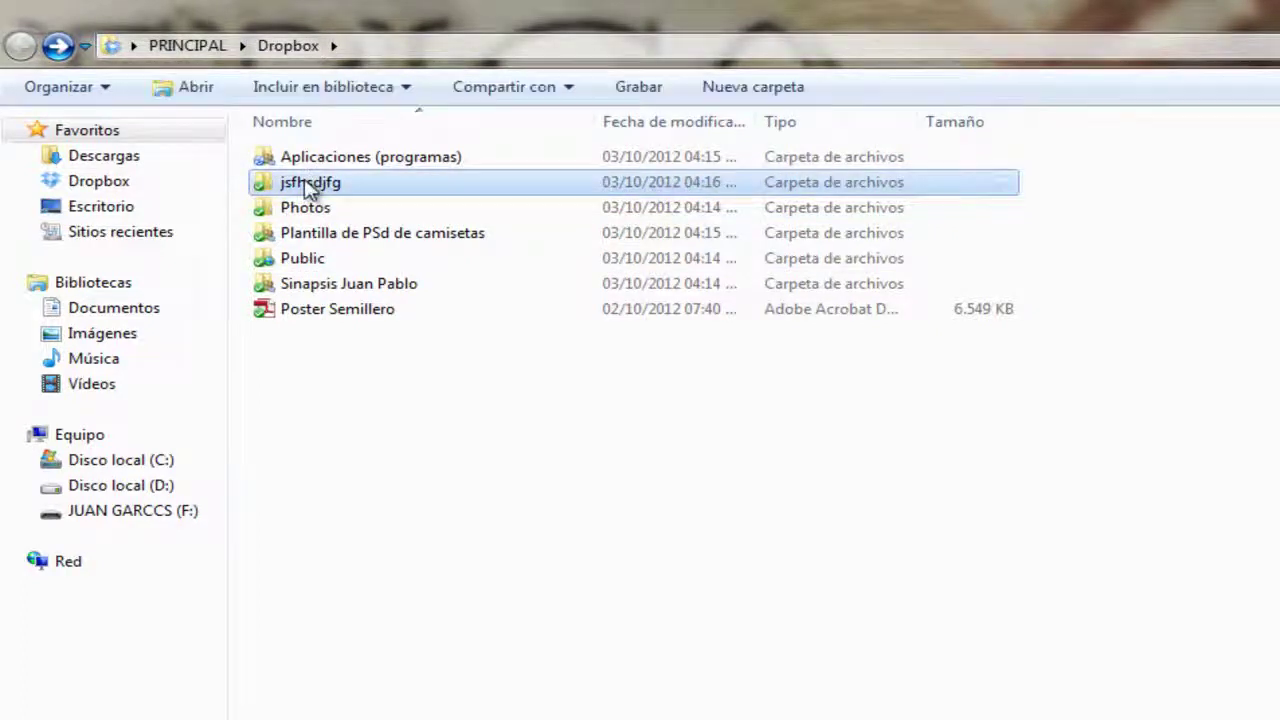
key(Delete)
key(Return)
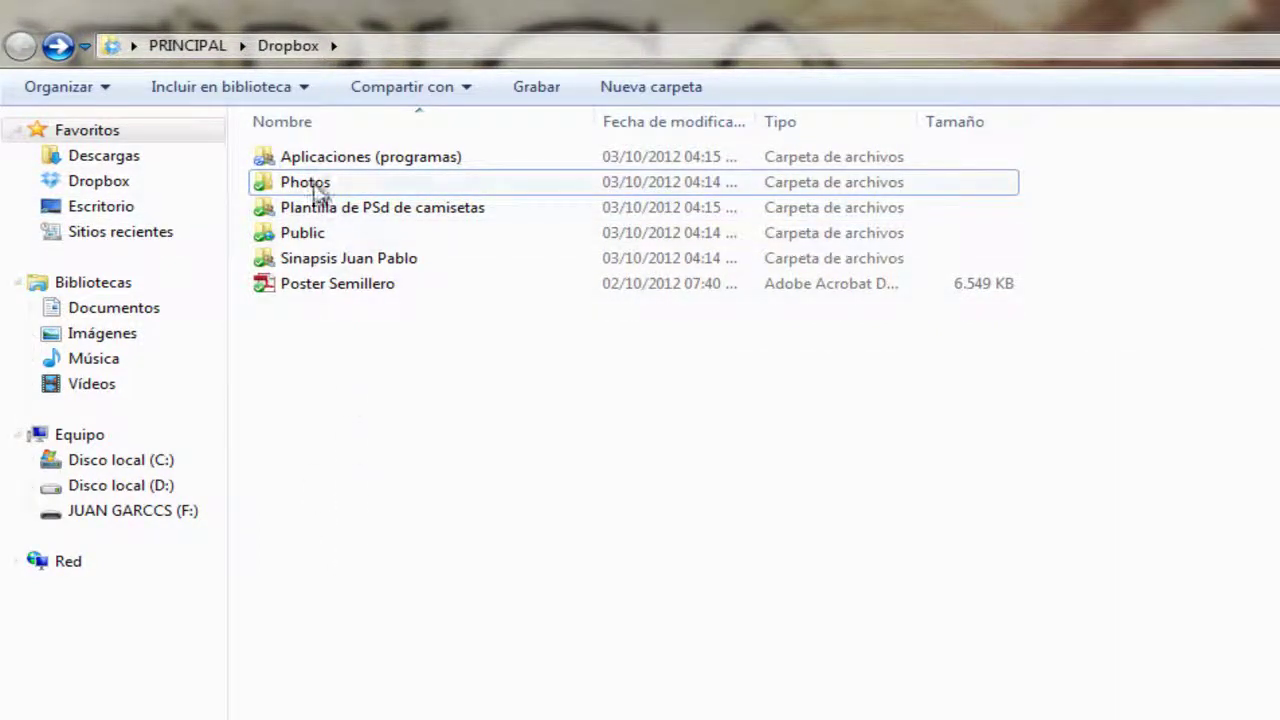
Open Dropbox's Photos > Sample Album, then find the group photo in PRINCIPAL > Descargas.
double_click(314, 184)
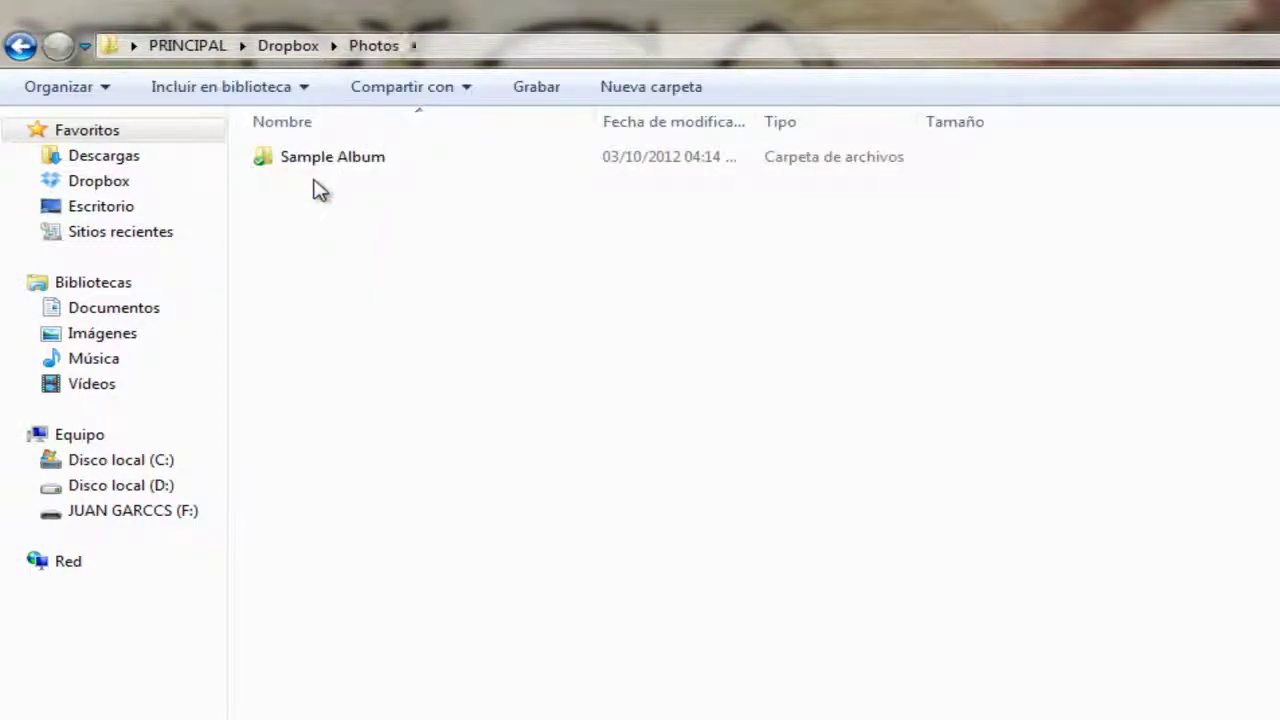
double_click(323, 158)
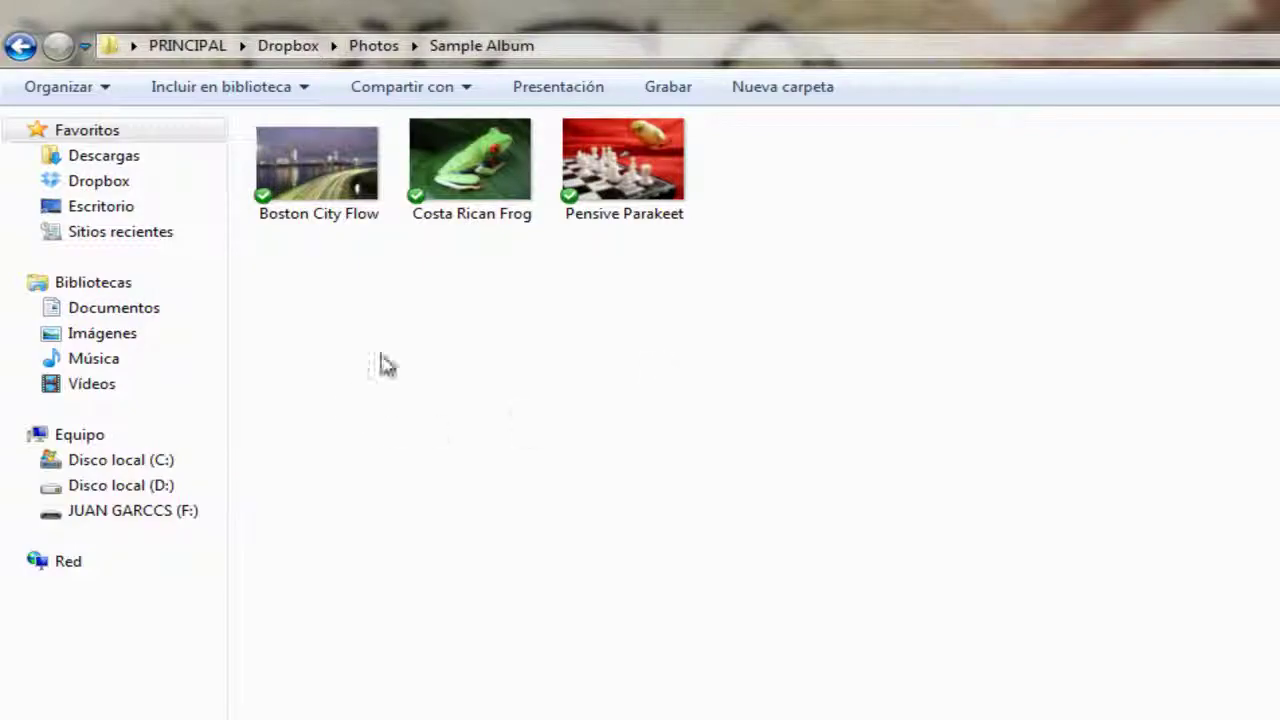
click(110, 707)
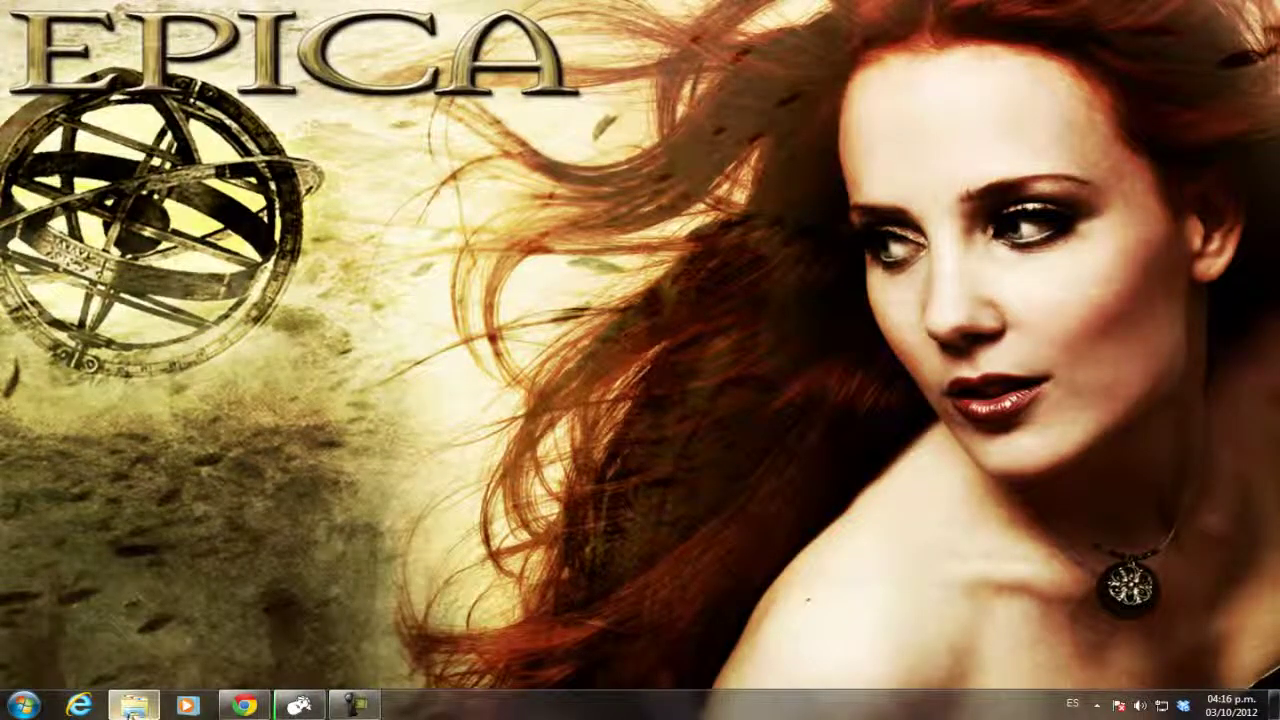
click(22, 706)
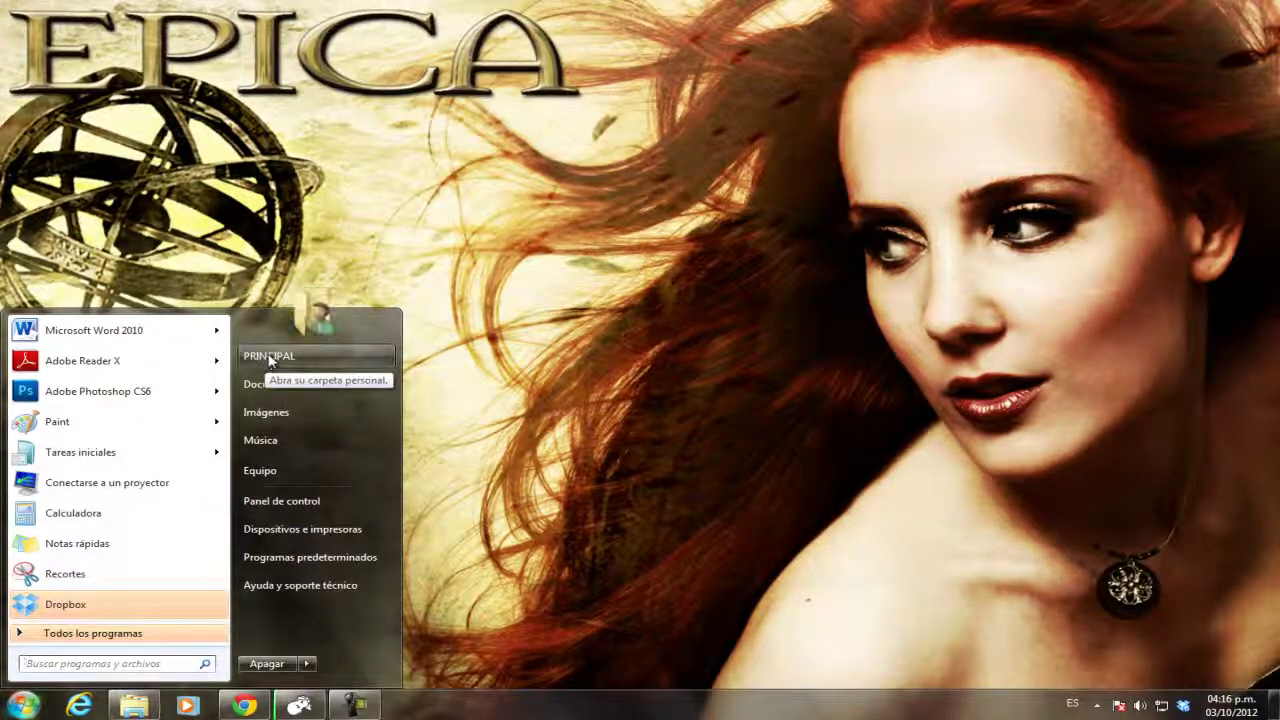
click(271, 358)
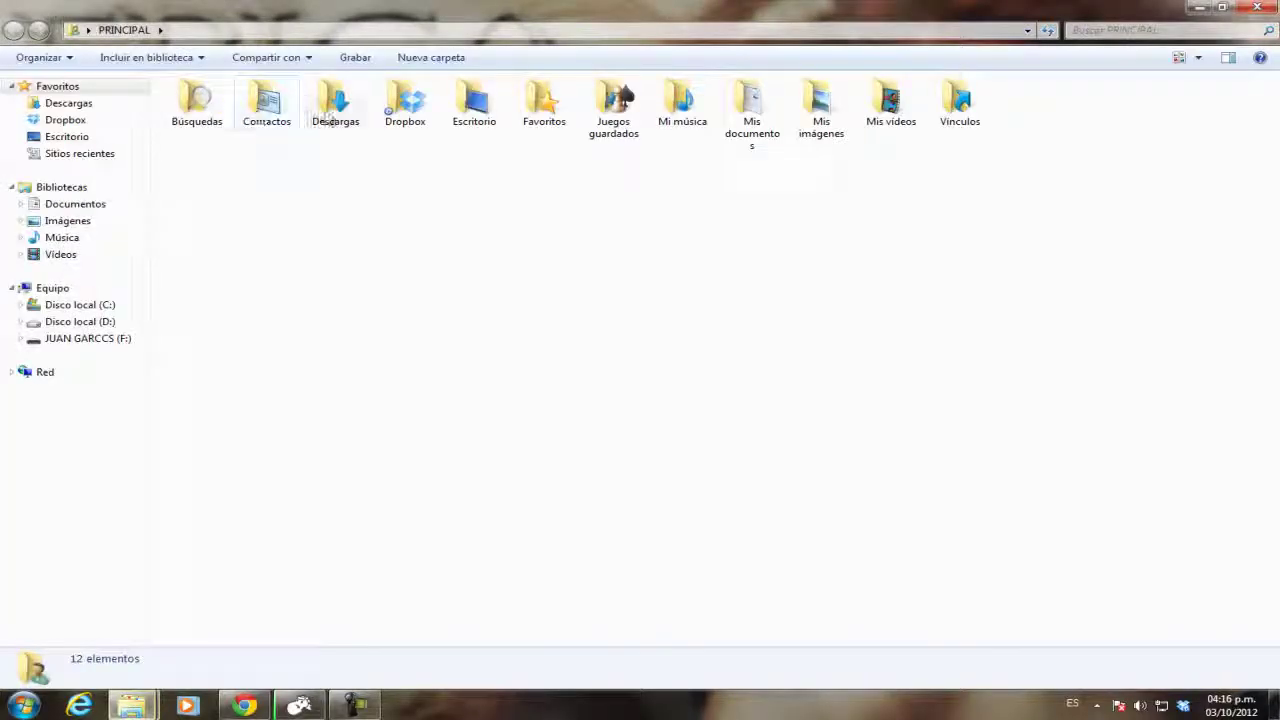
double_click(333, 100)
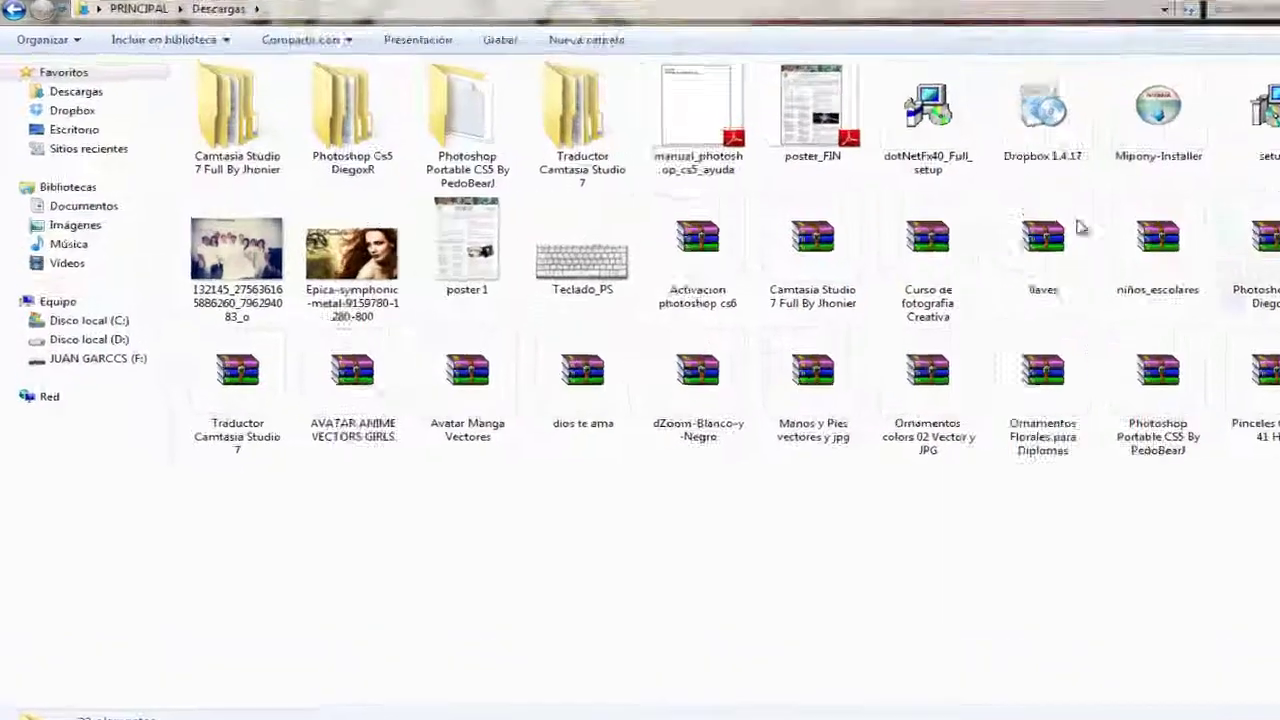
double_click(240, 277)
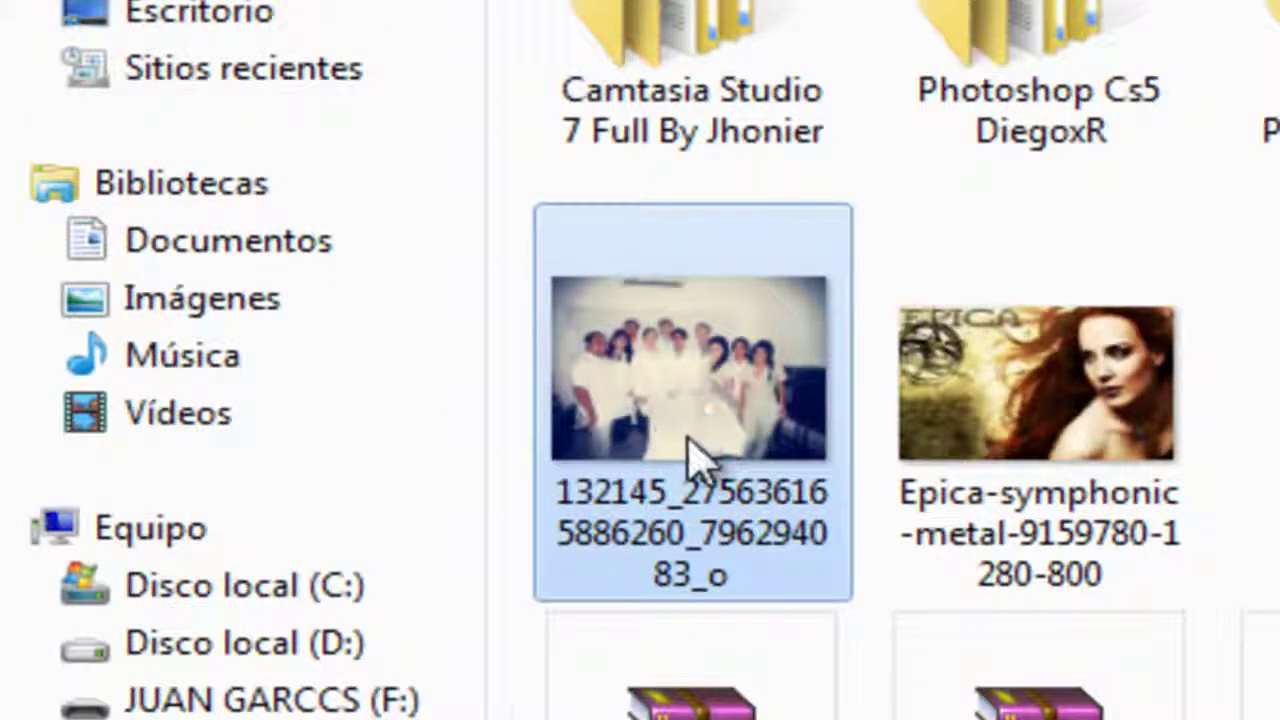
Copy the group photo into Sample Album, then go back to the Photos folder.
right_click(700, 462)
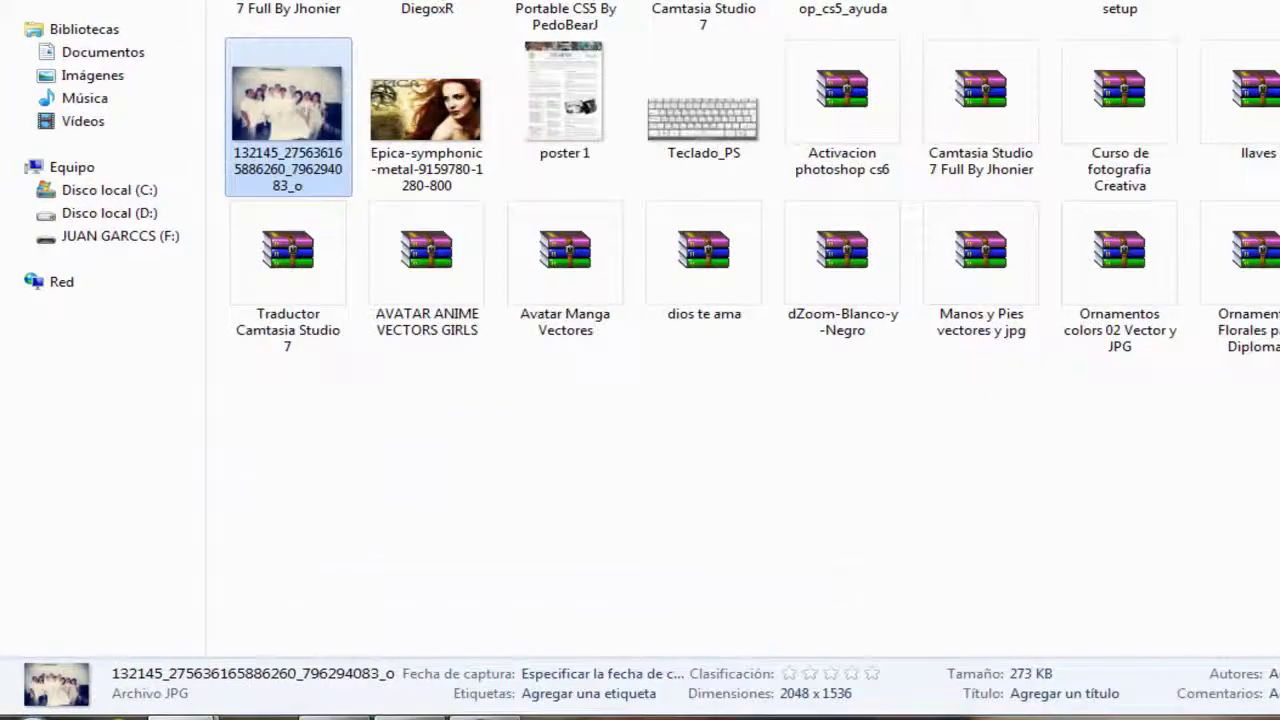
mouse_move(170, 712)
click(140, 630)
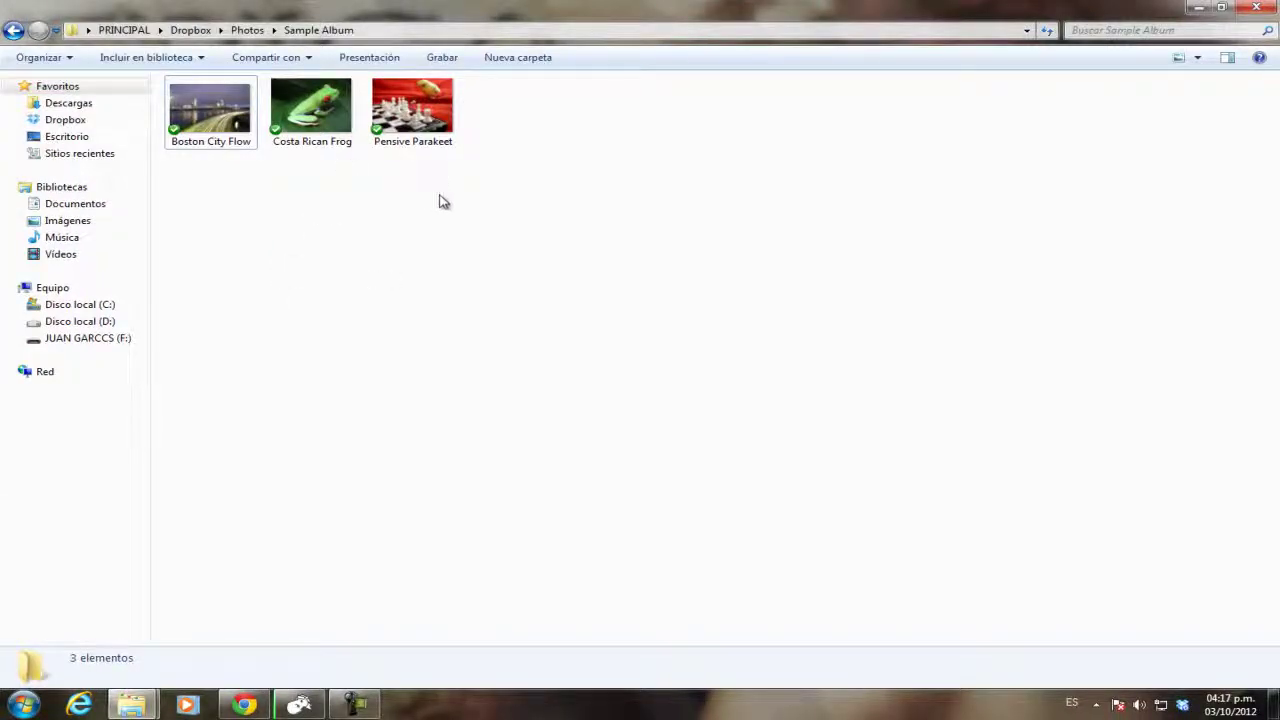
right_click(440, 200)
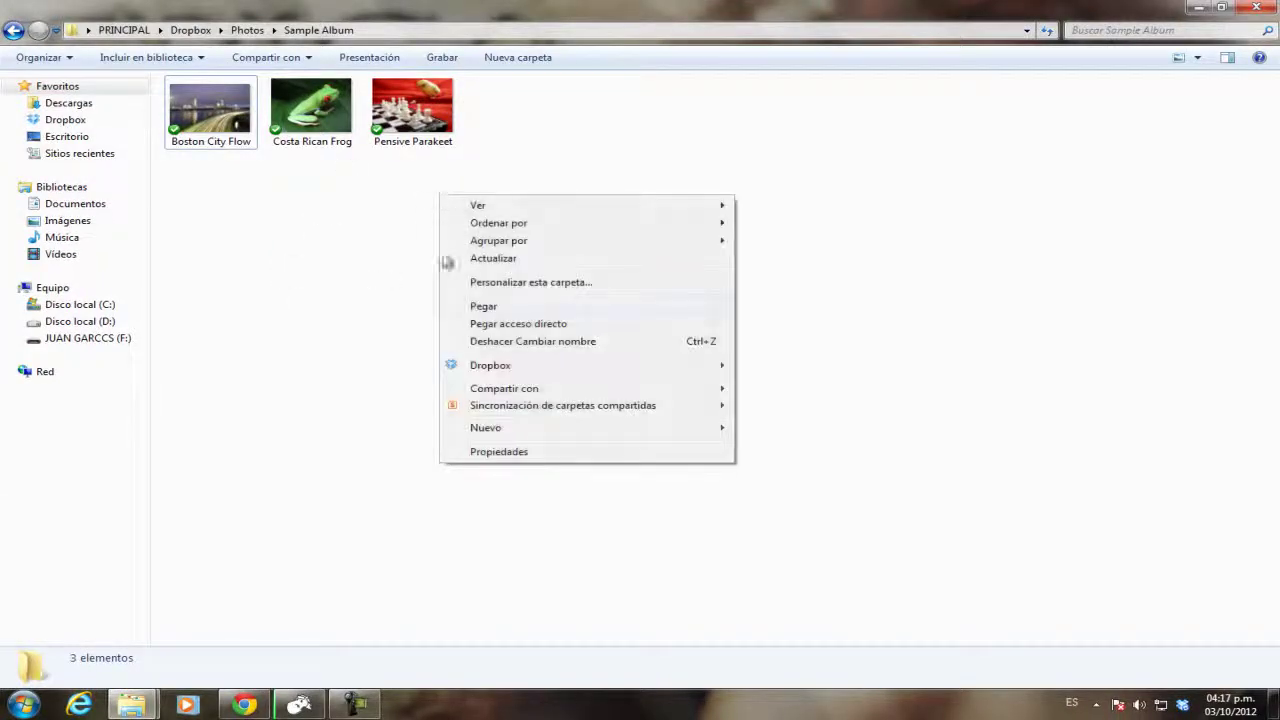
click(474, 308)
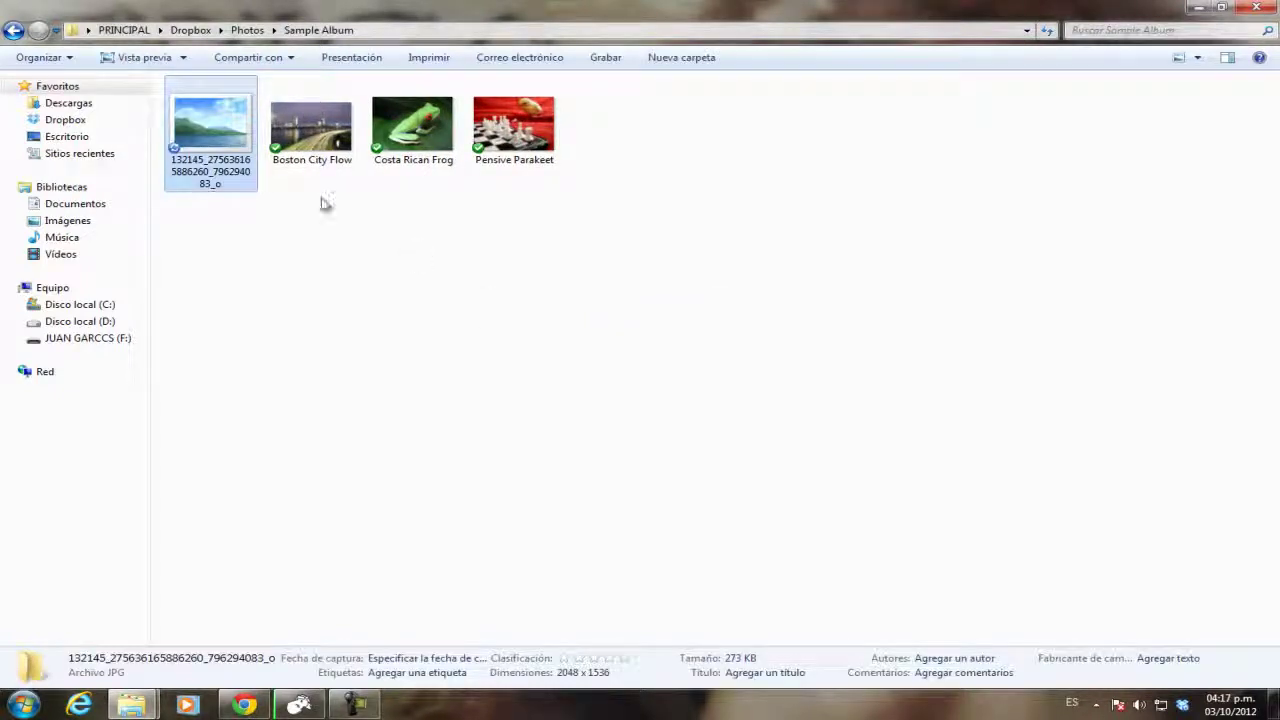
click(320, 275)
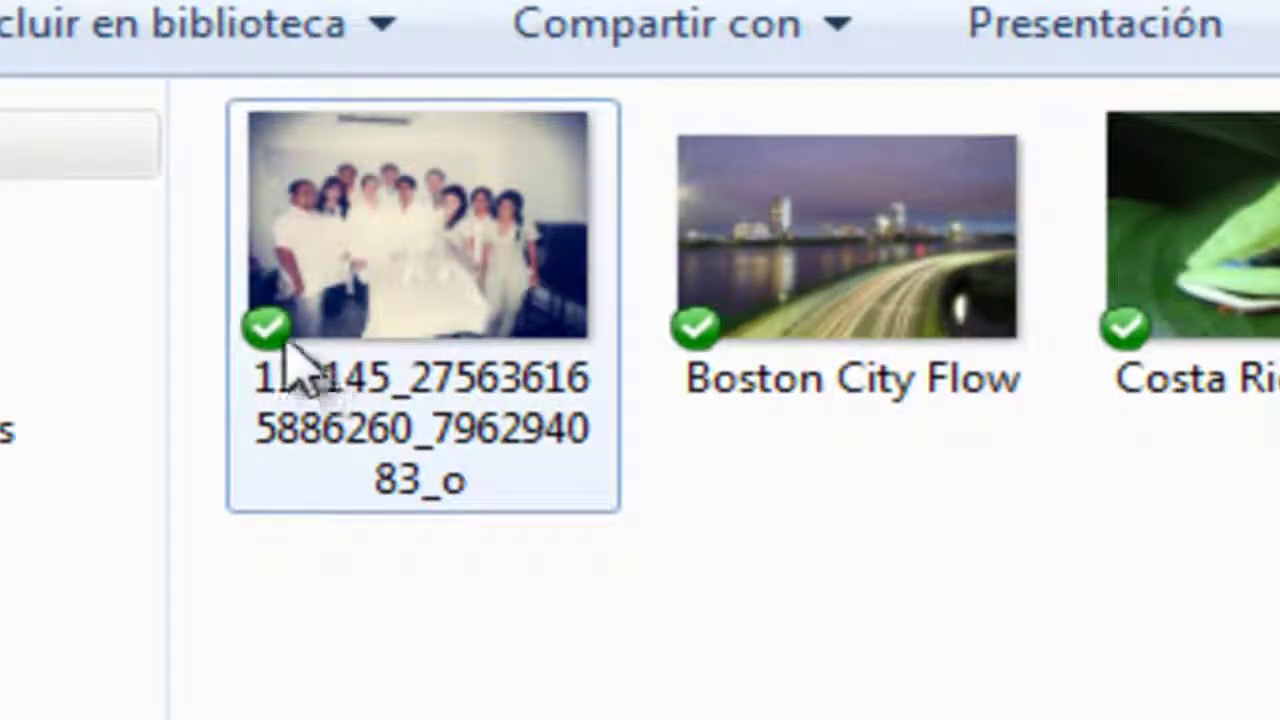
mouse_move(280, 352)
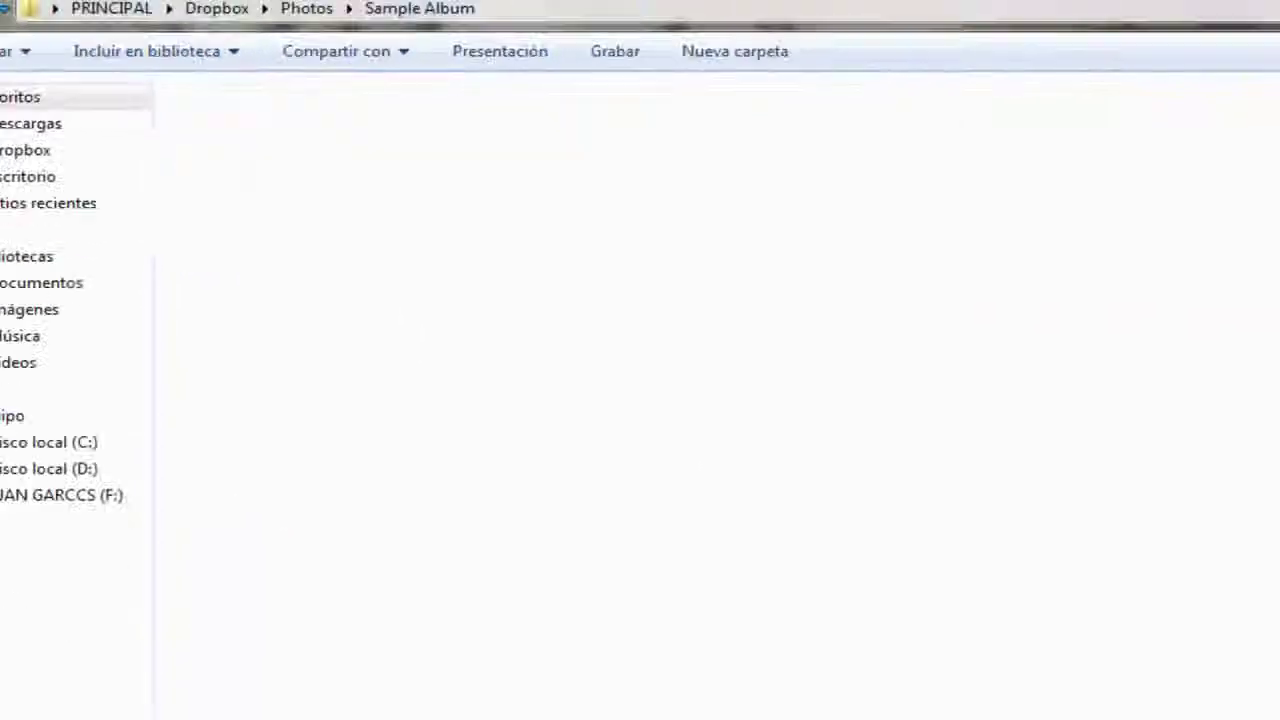
click(12, 32)
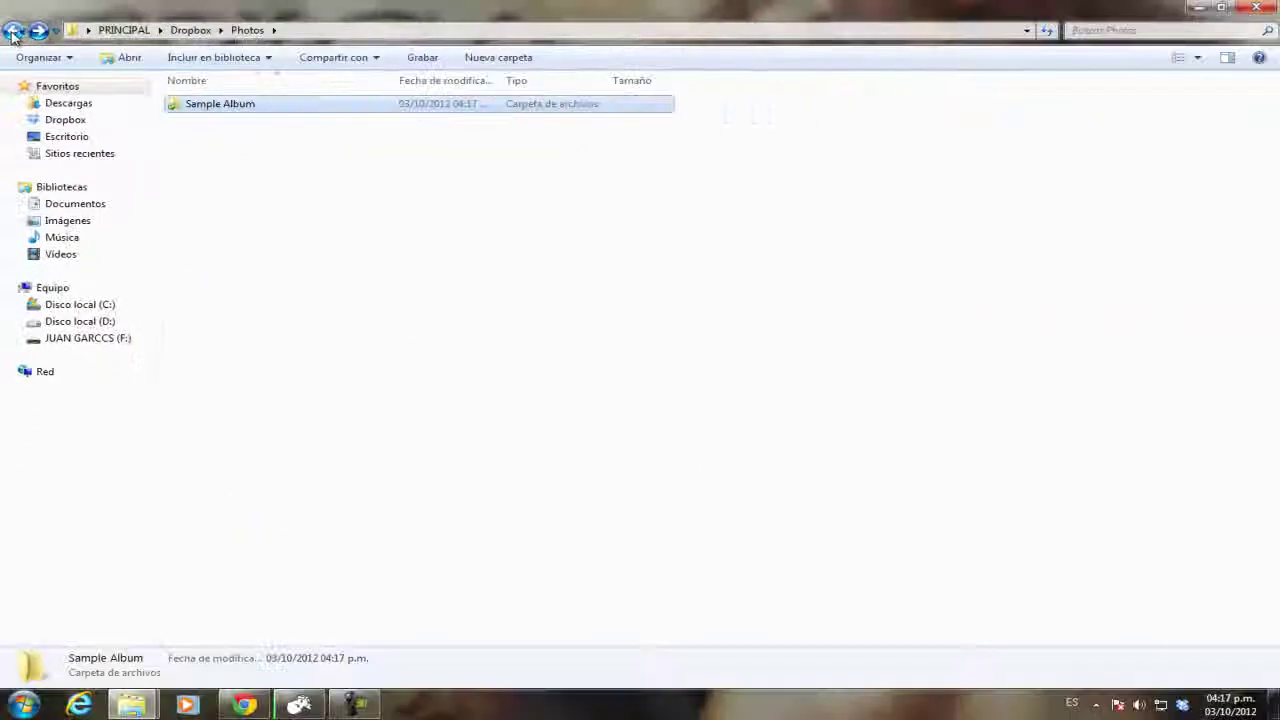
Return to Dropbox and launch Playeras PSD from Plantilla de PSd de camisetas in Photoshop.
click(12, 32)
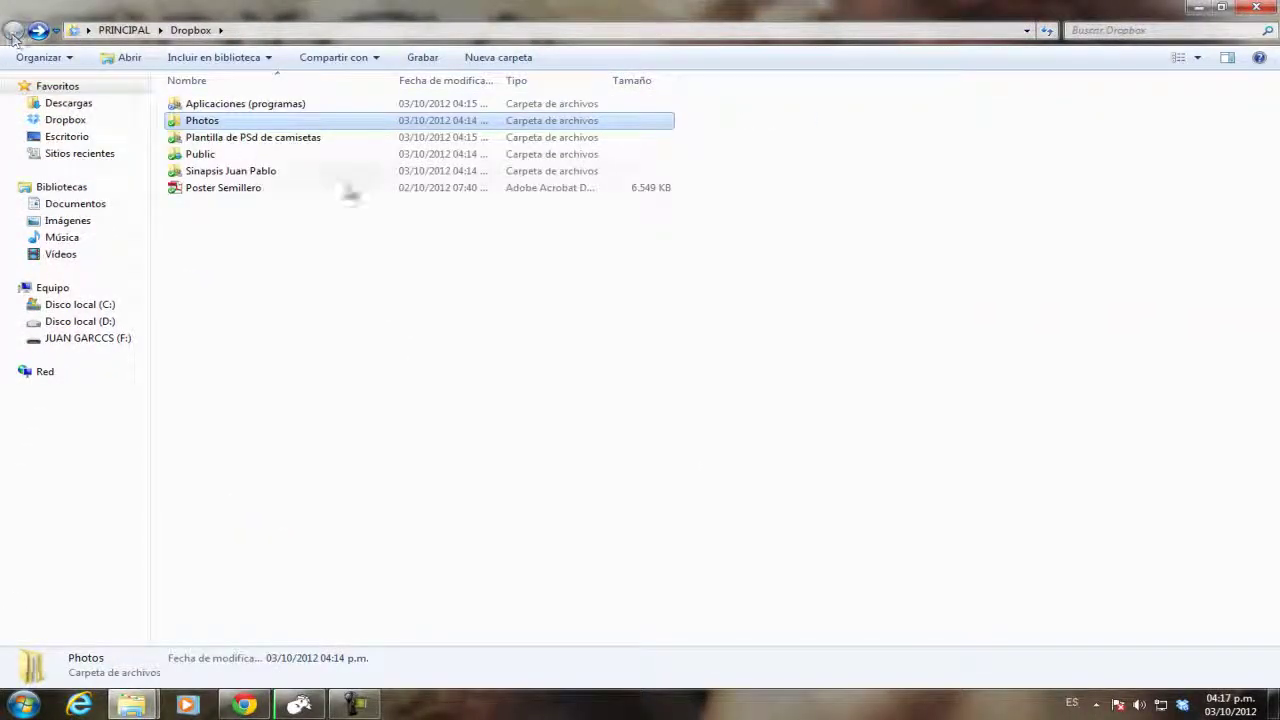
click(258, 215)
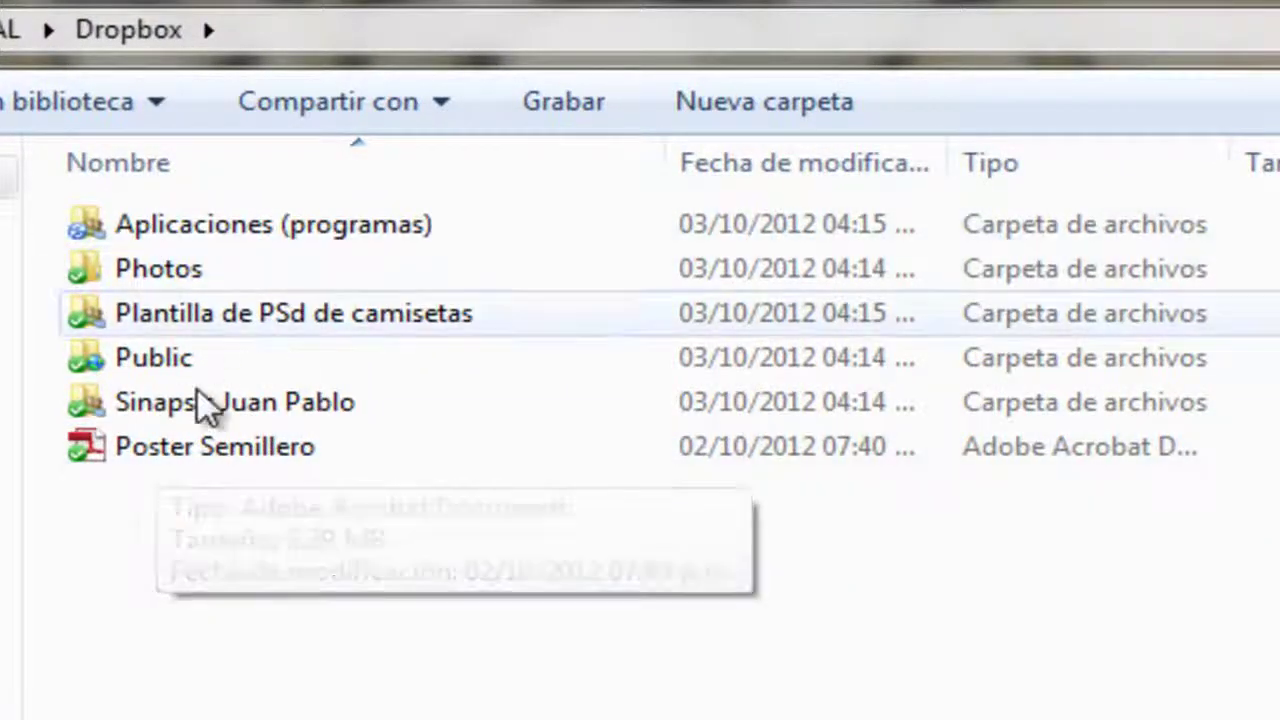
double_click(424, 324)
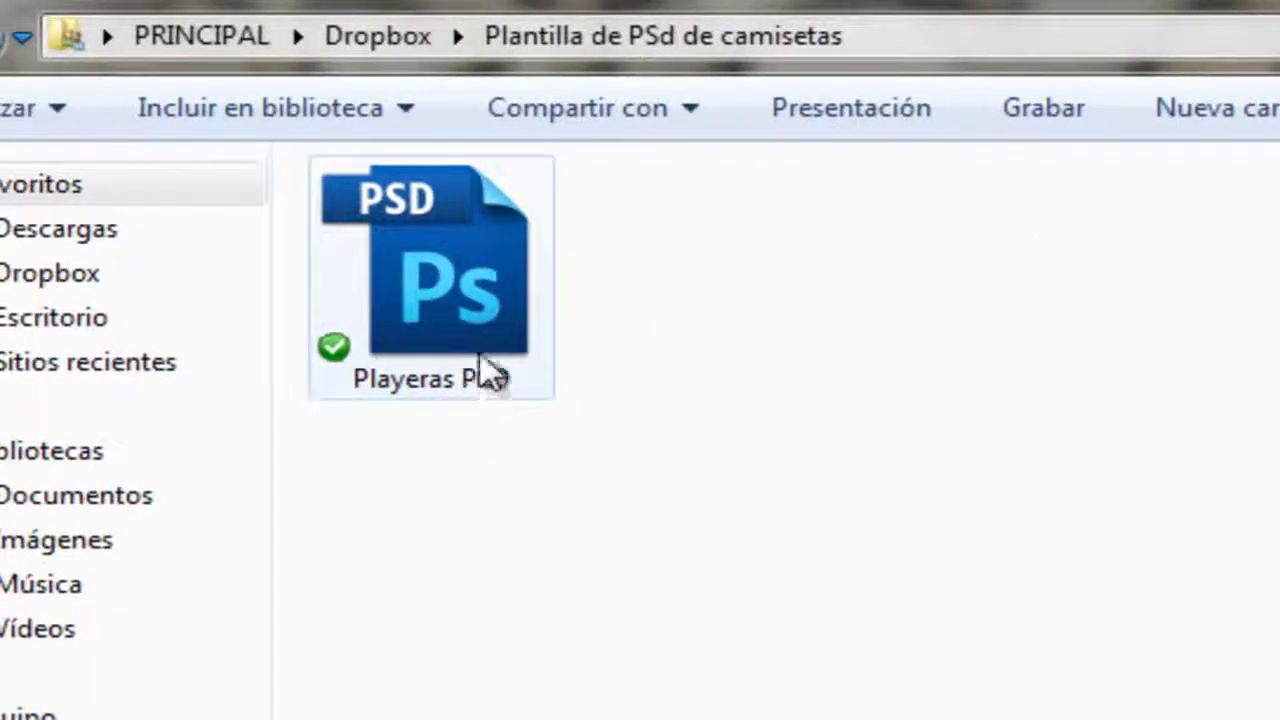
click(487, 345)
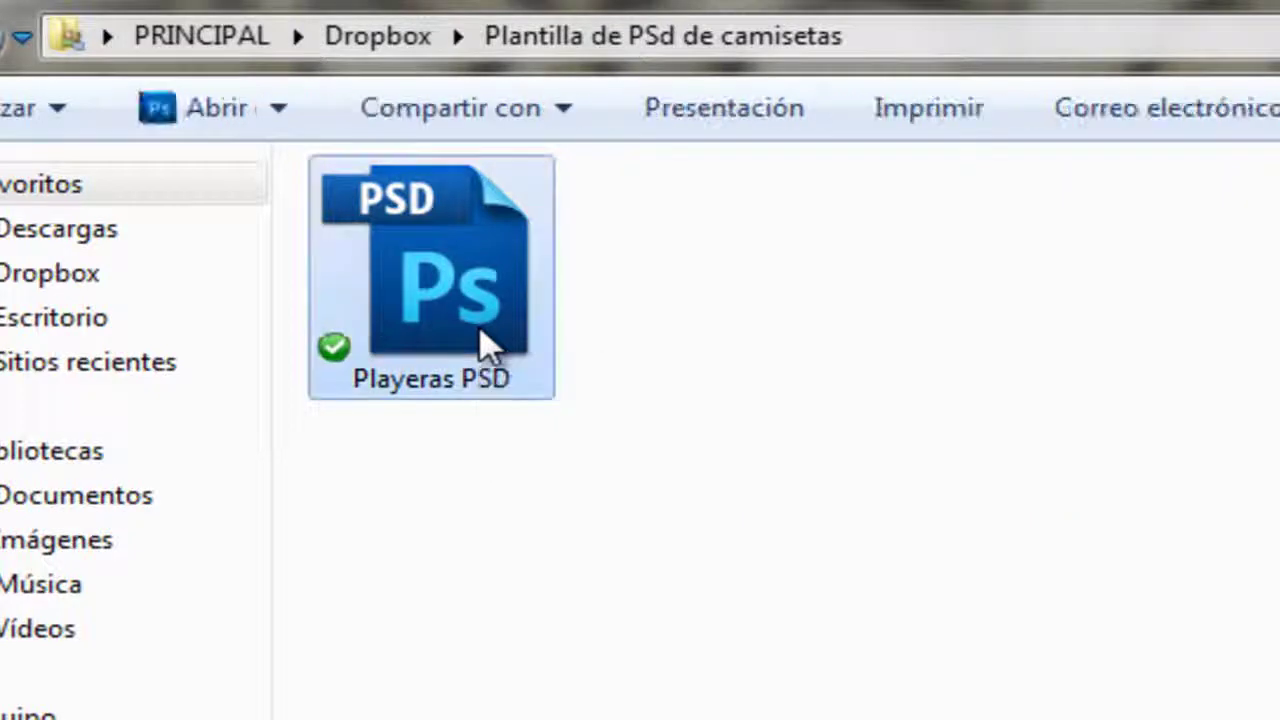
double_click(487, 345)
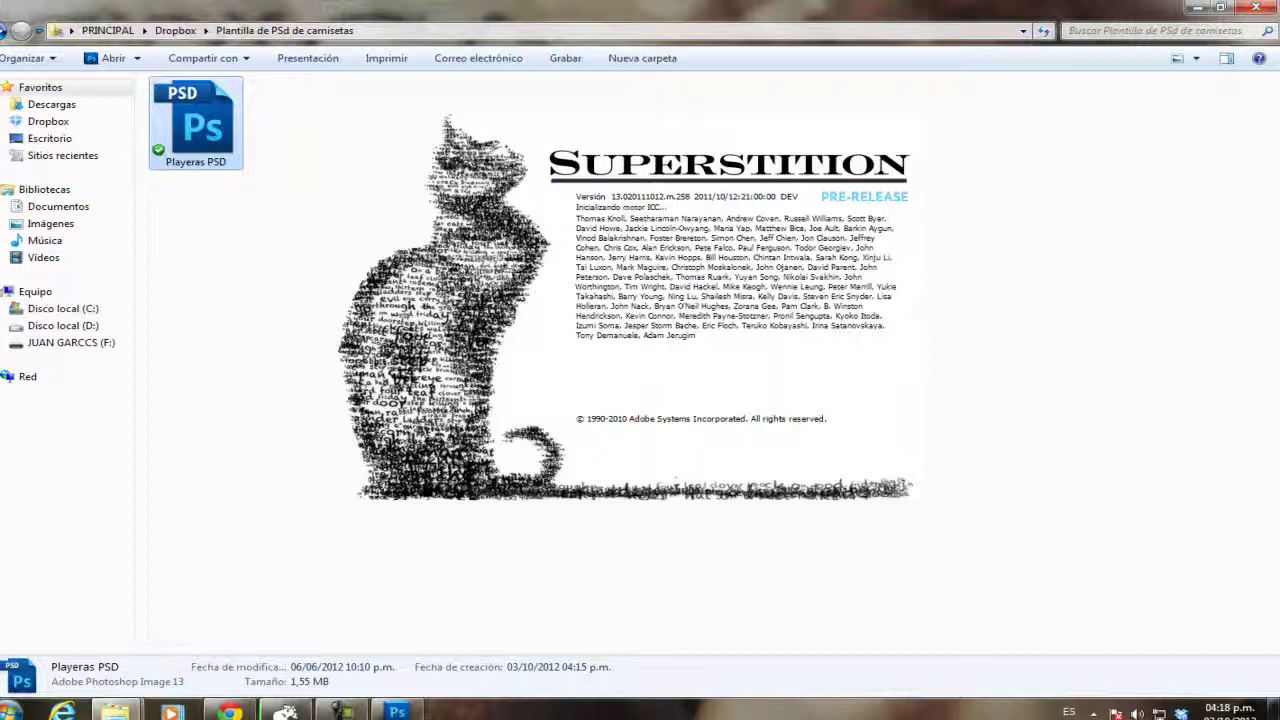
Open Aplicaciones (programas), keep Playeras PSD's embedded colour profile, and minimise Photoshop.
click(3, 36)
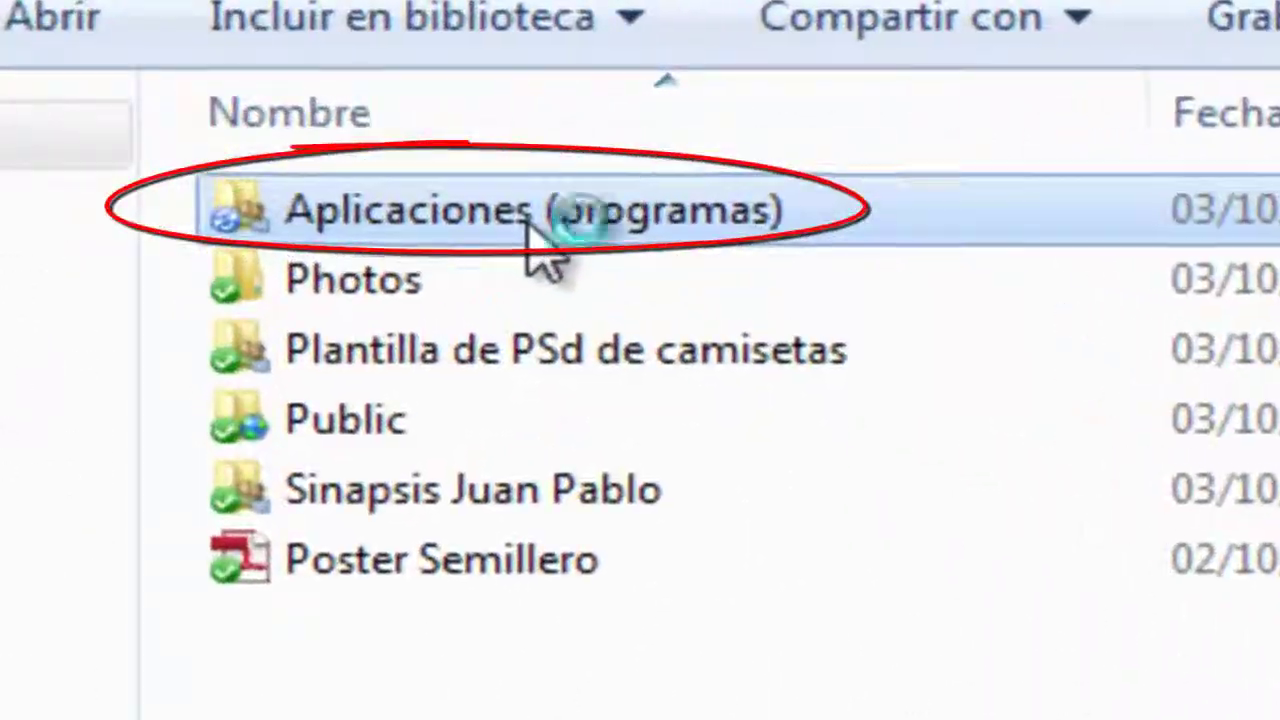
double_click(379, 165)
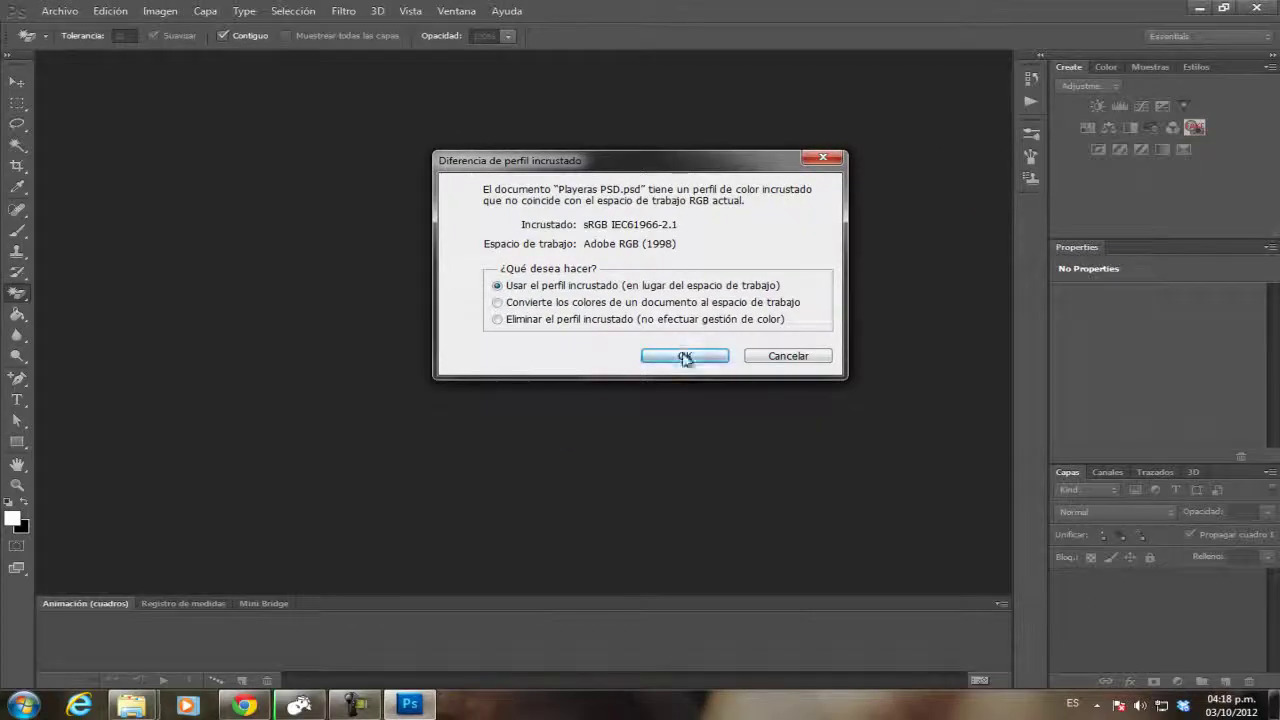
click(684, 356)
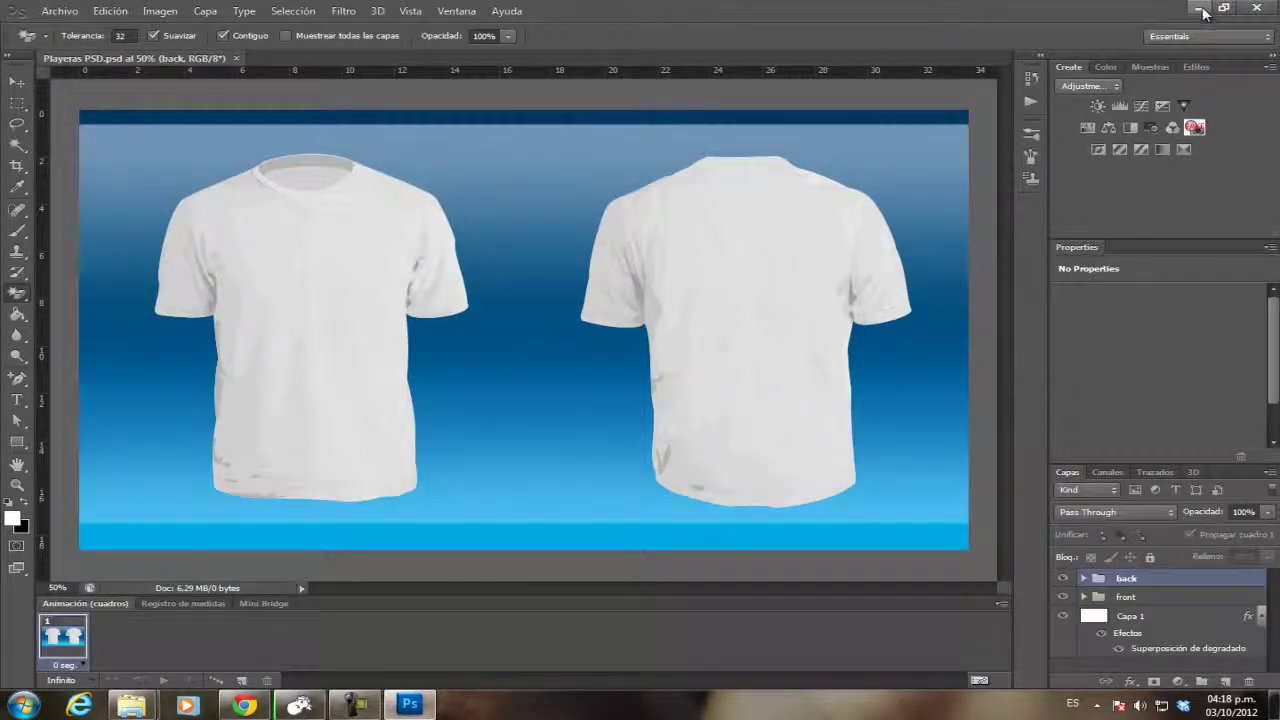
click(1202, 10)
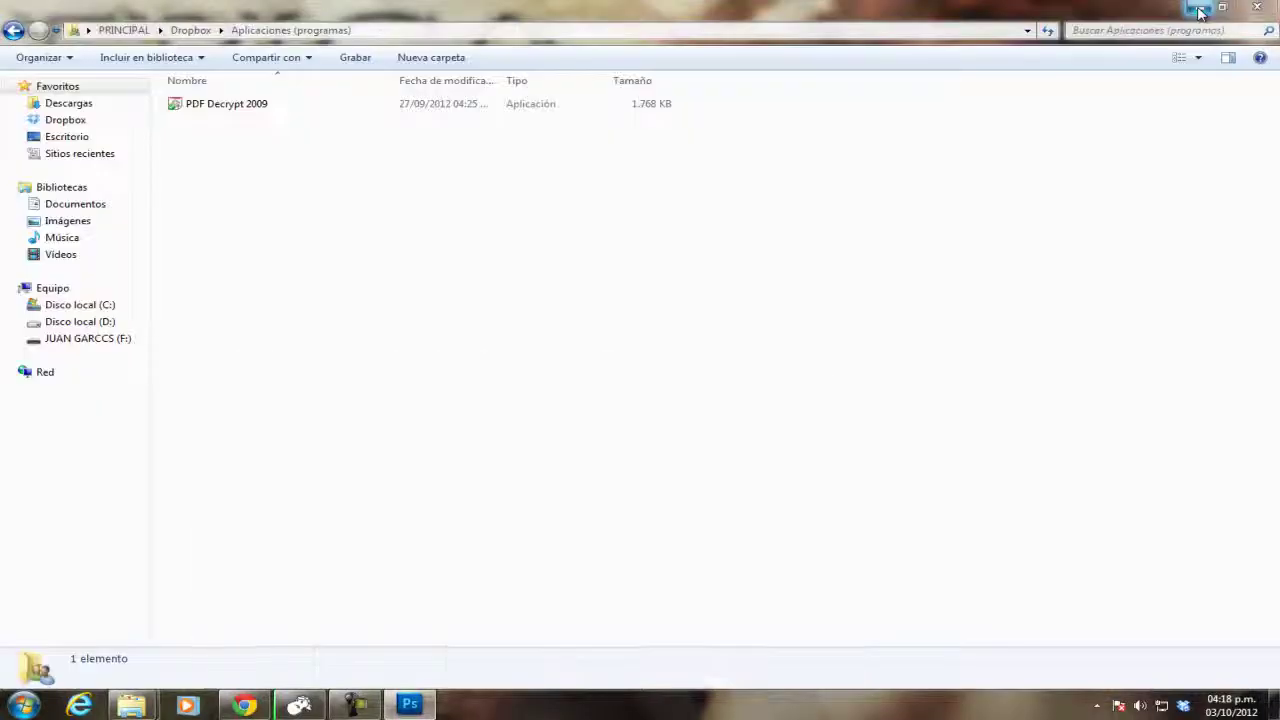
Go back up to the main Dropbox folder after briefly checking the T-shirt template in Photoshop.
click(10, 32)
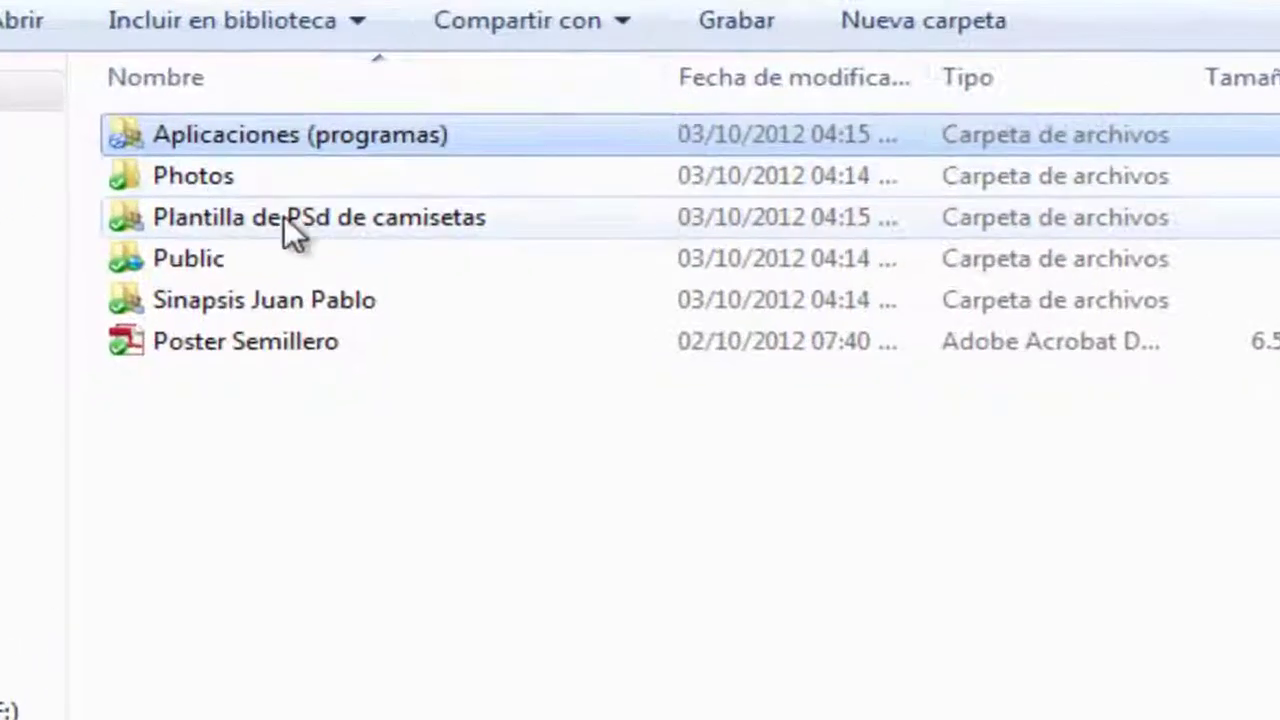
key(alt+Tab)
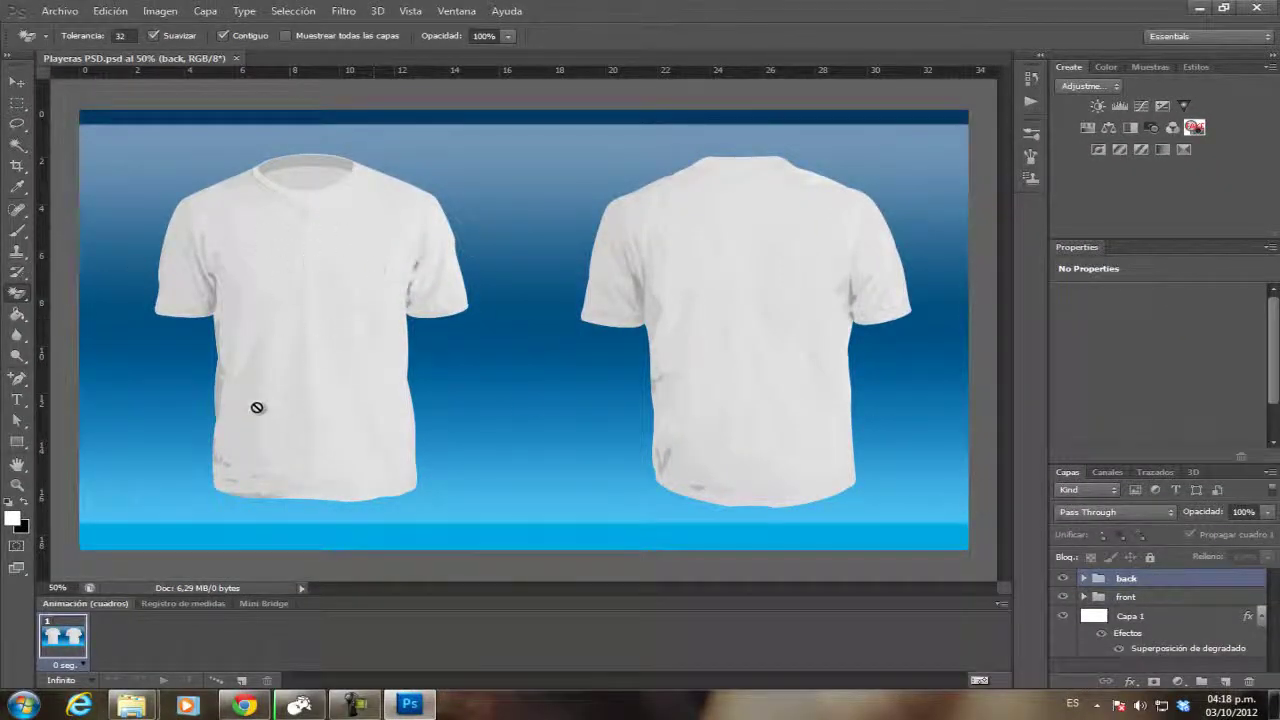
click(1199, 8)
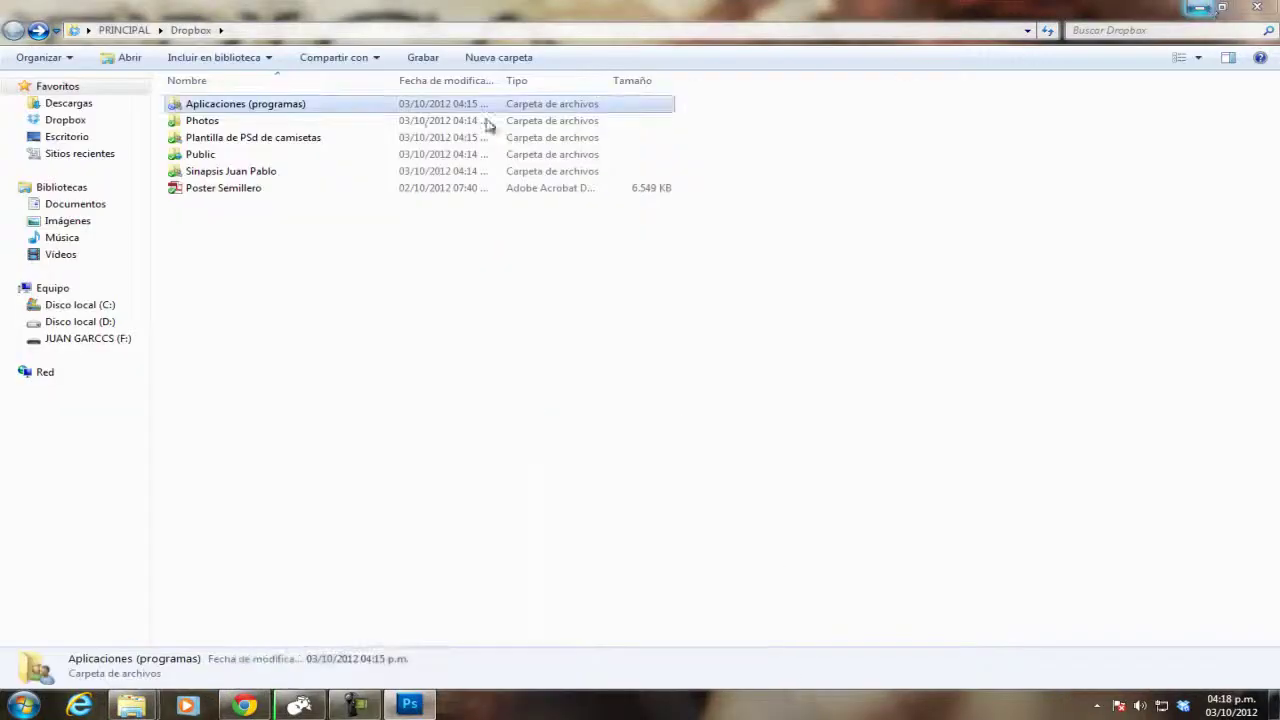
double_click(233, 172)
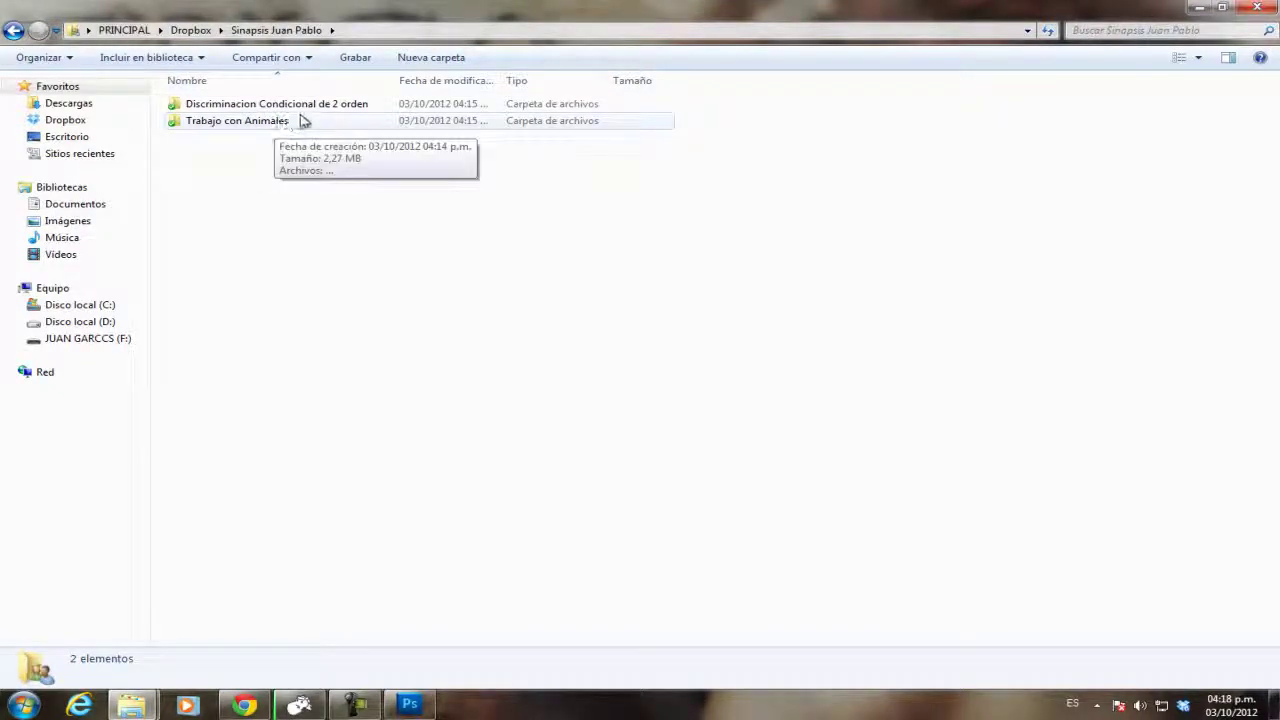
click(309, 114)
double_click(309, 114)
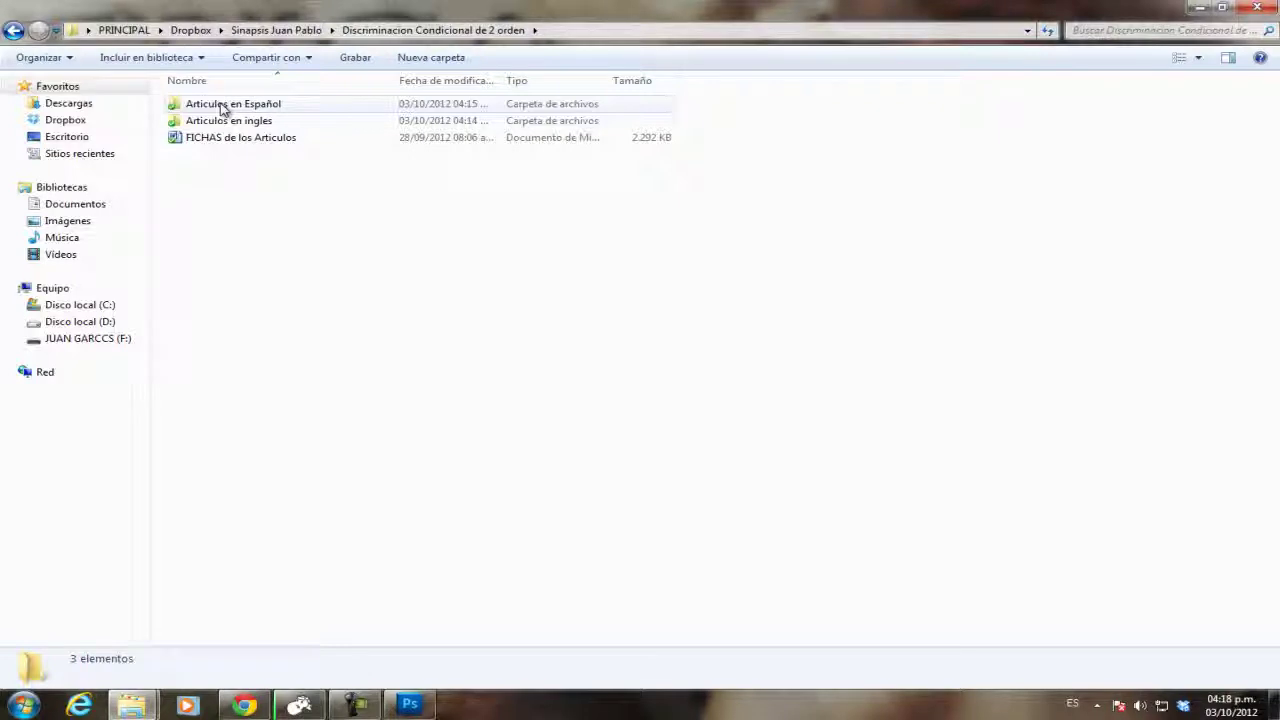
double_click(233, 106)
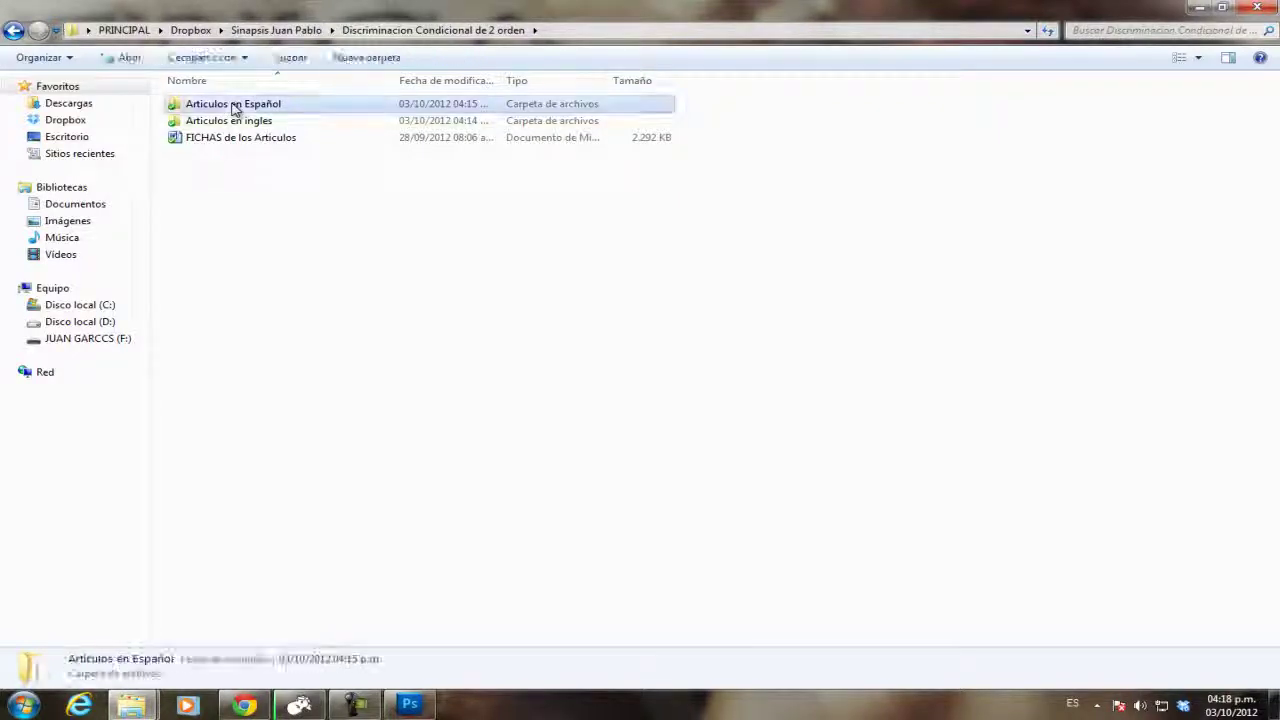
click(14, 32)
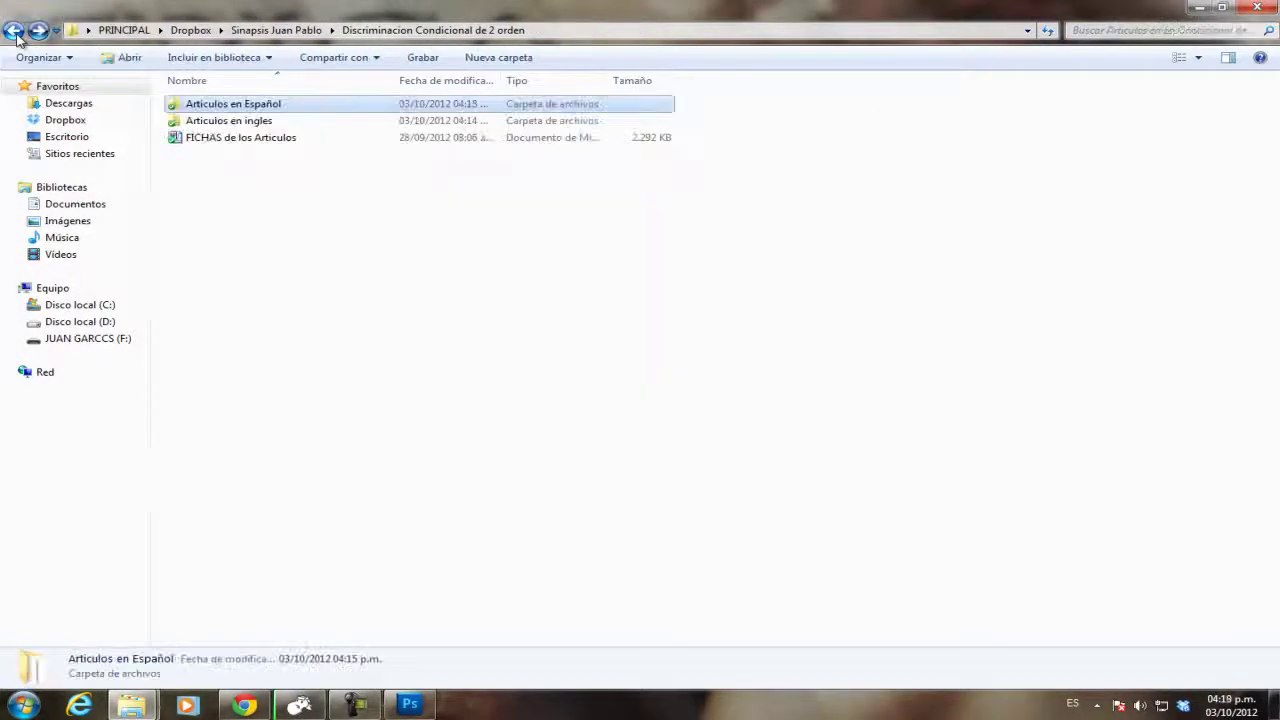
click(14, 30)
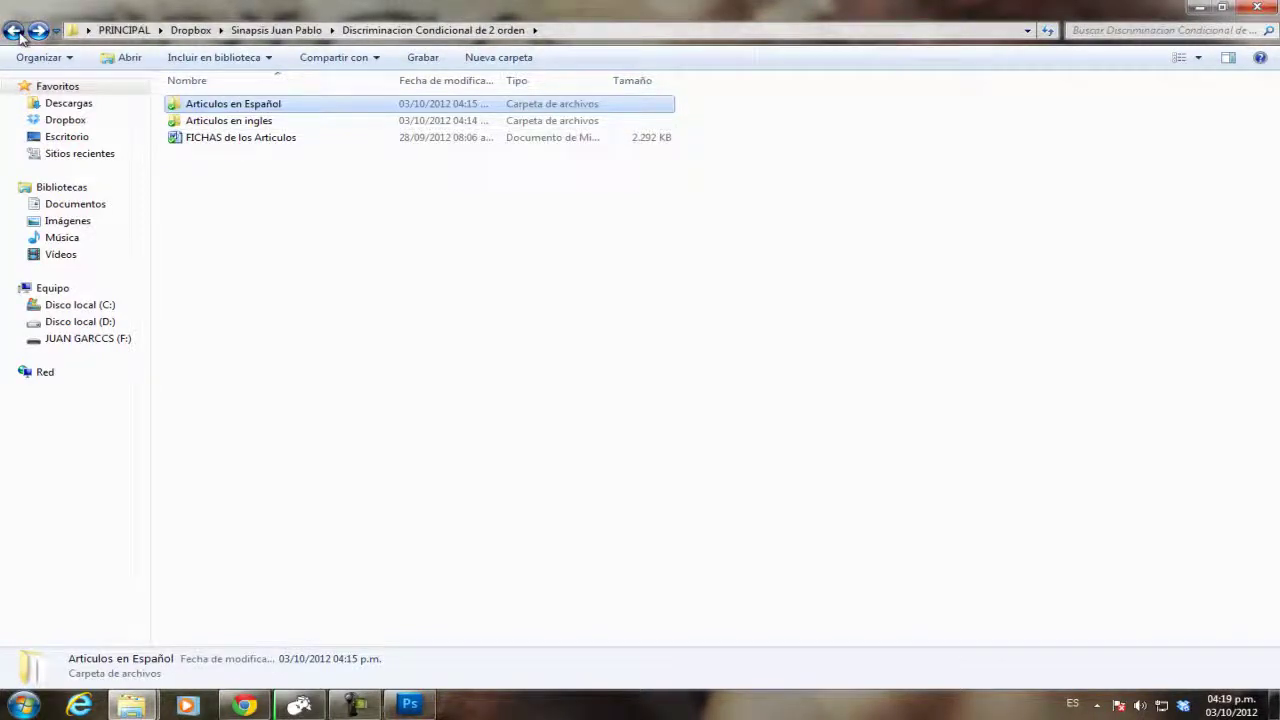
double_click(248, 125)
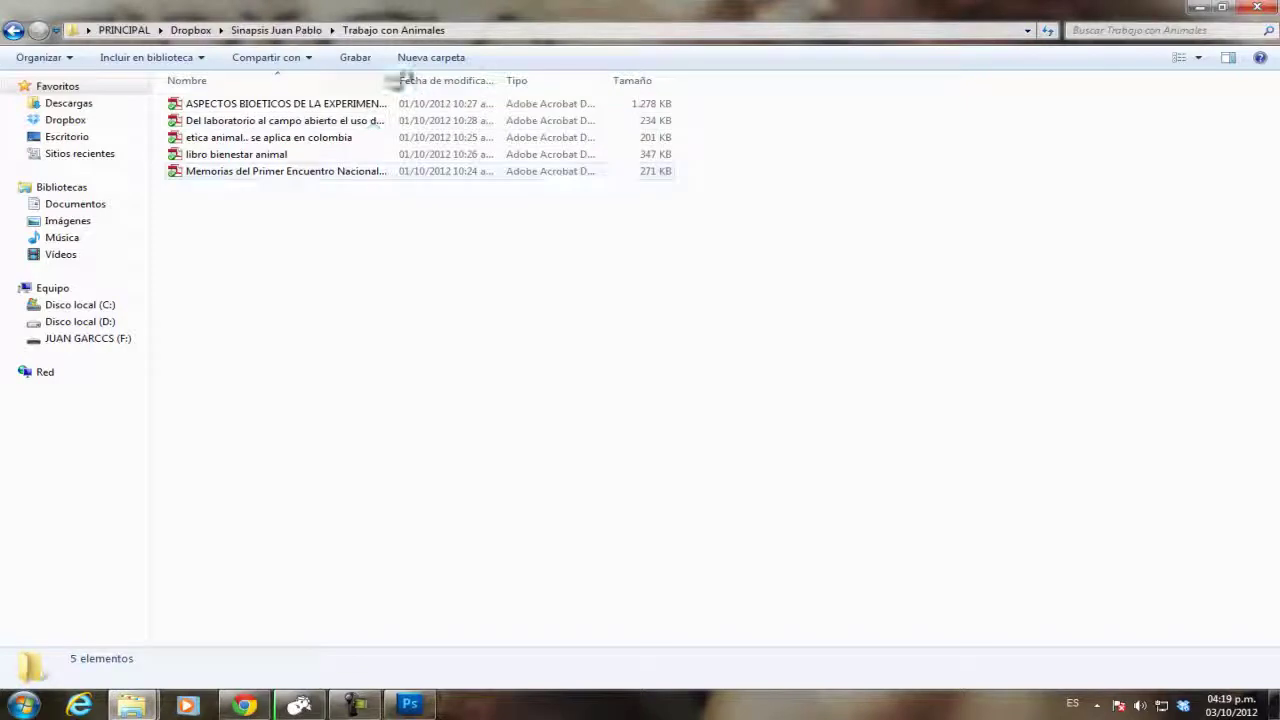
drag(395, 77, 757, 78)
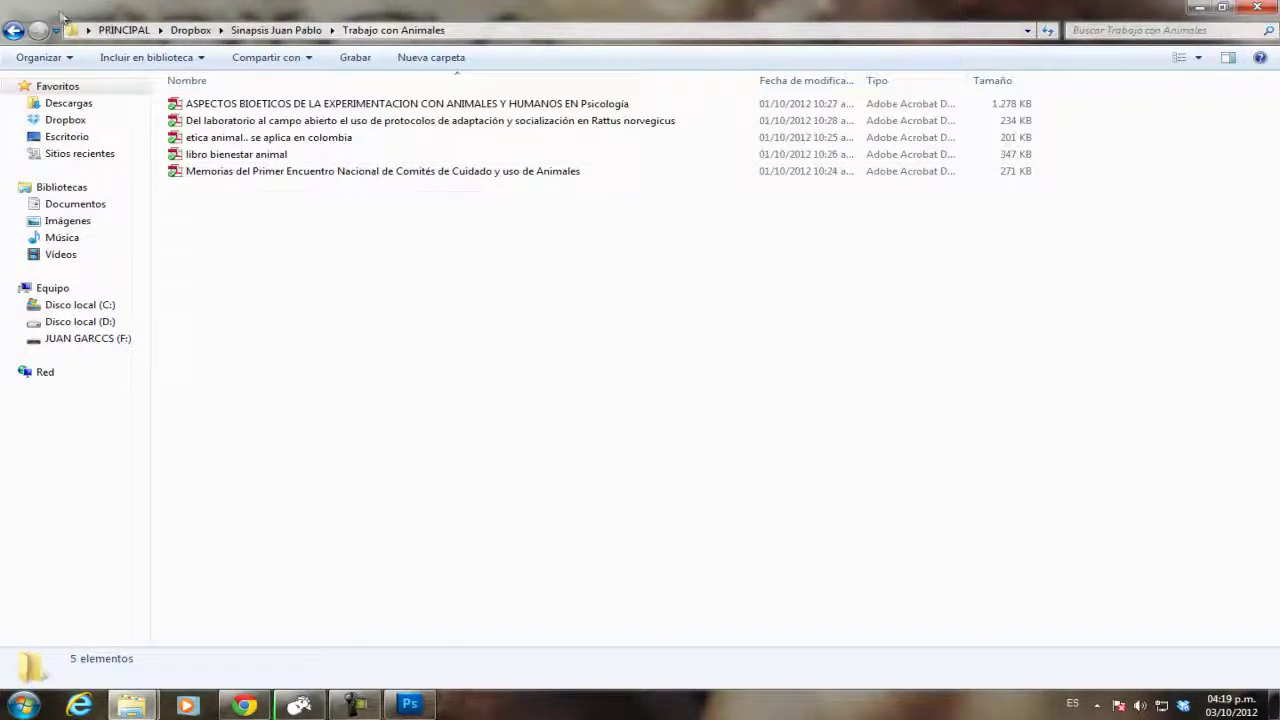
click(12, 29)
click(12, 29)
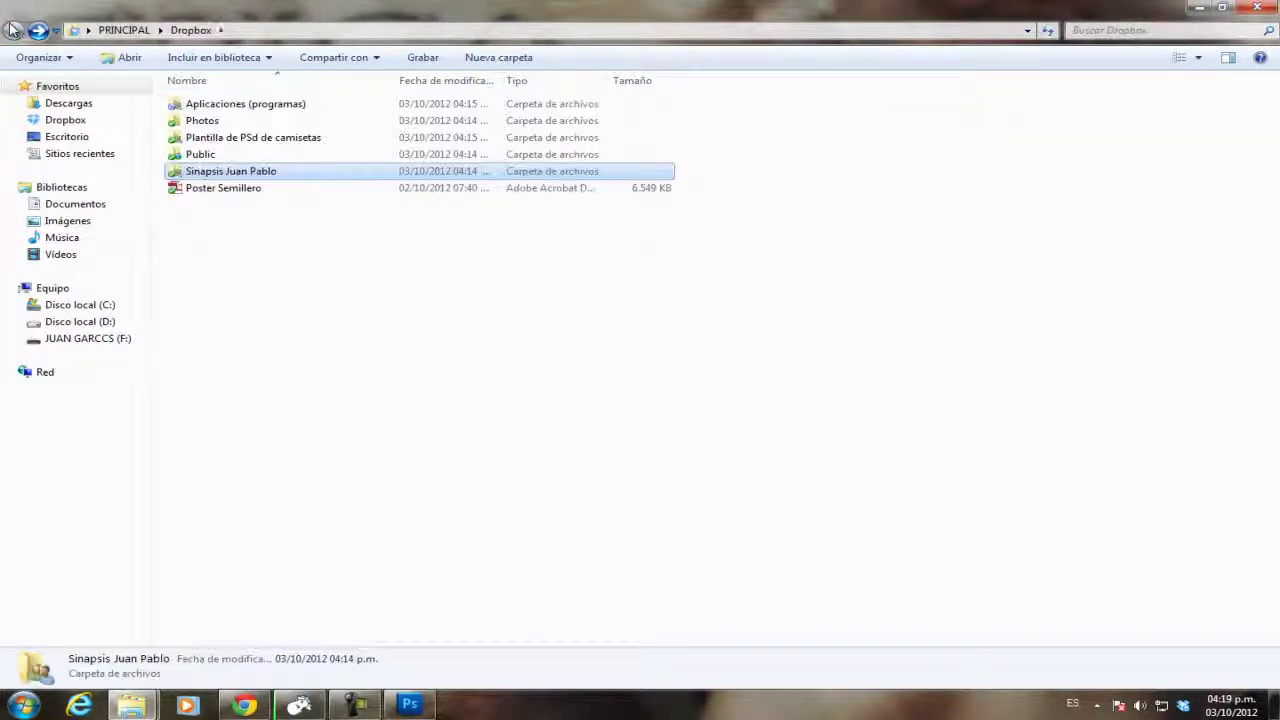
click(257, 265)
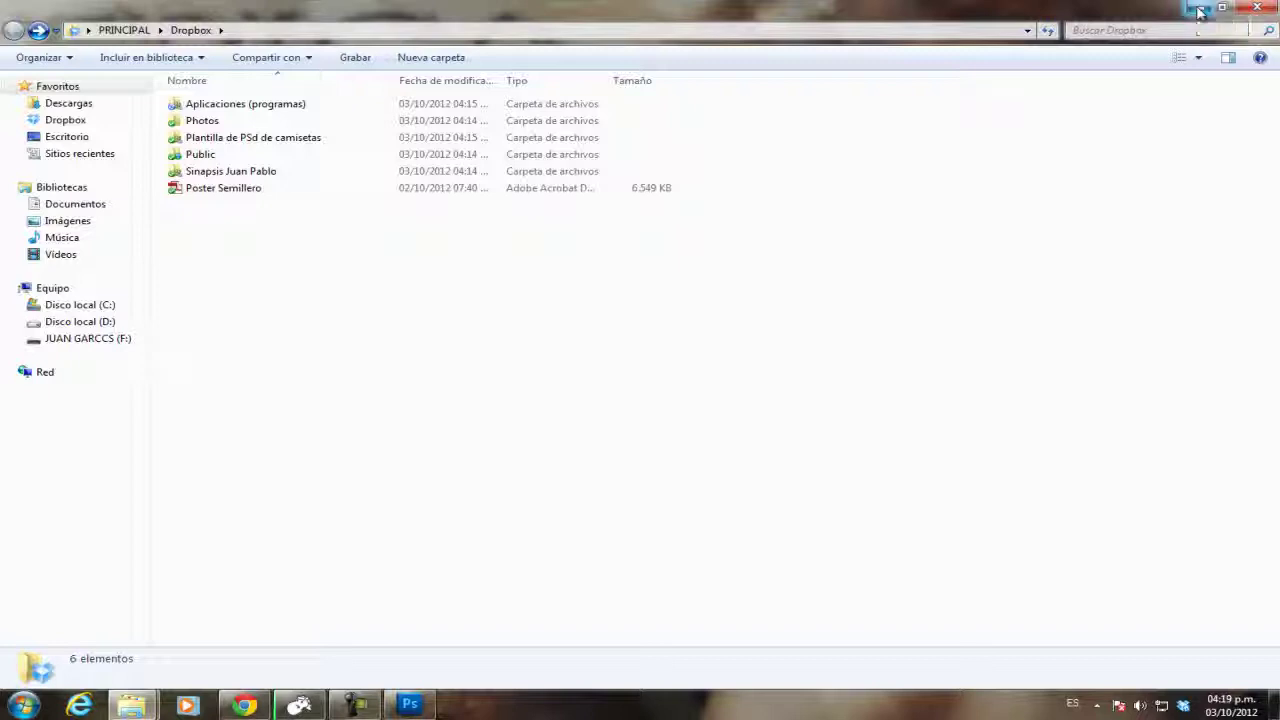
Minimise the Dropbox window, close Descargas, and bring the Dropbox web page in Chrome forward.
click(1200, 10)
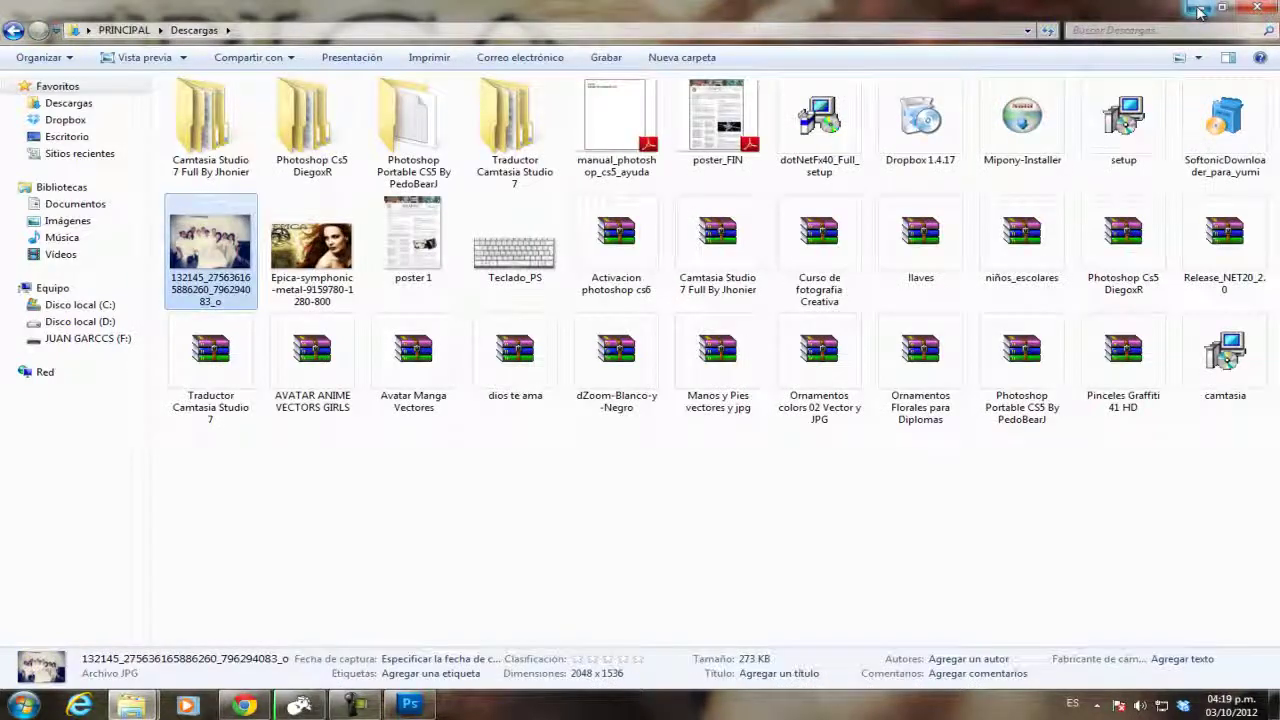
click(1268, 10)
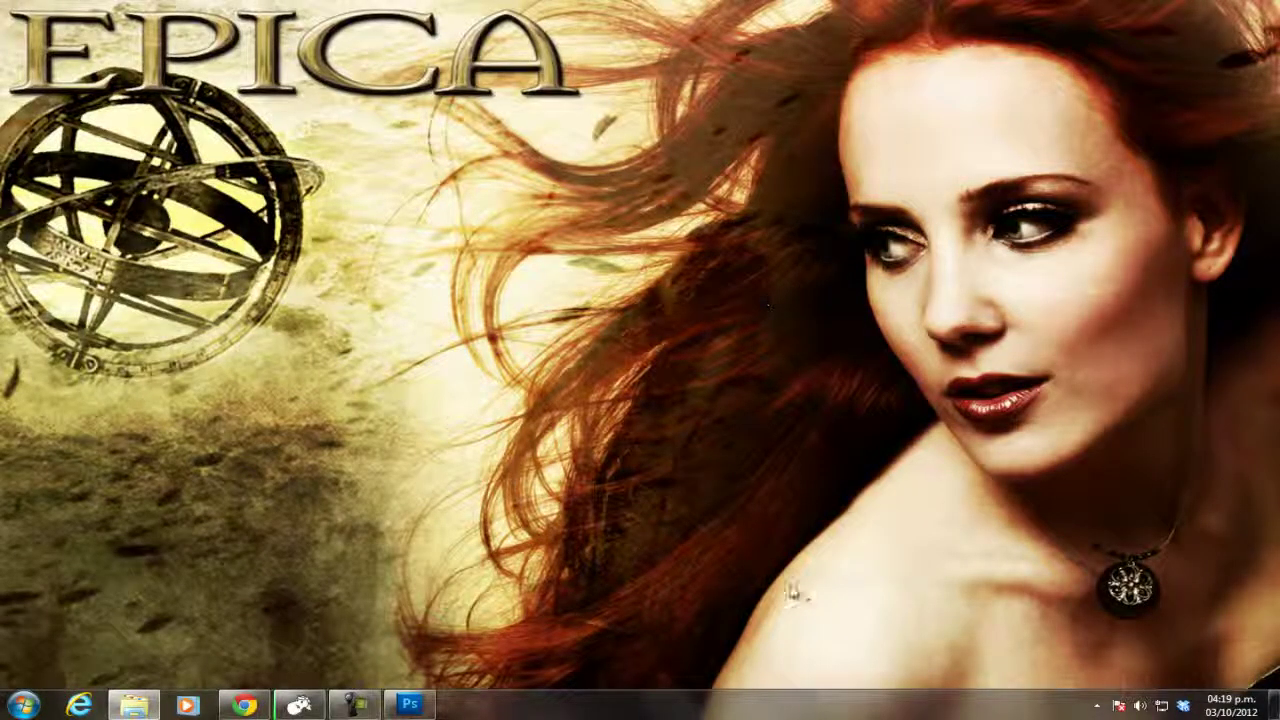
click(245, 706)
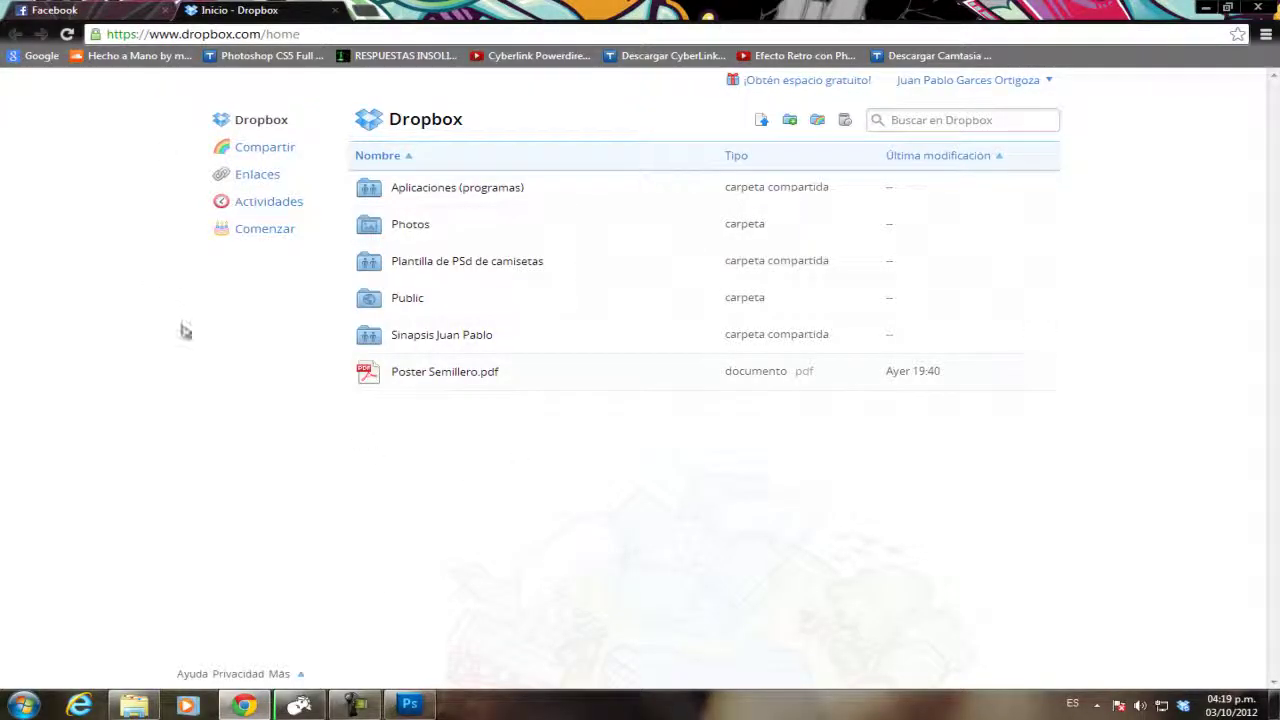
click(463, 198)
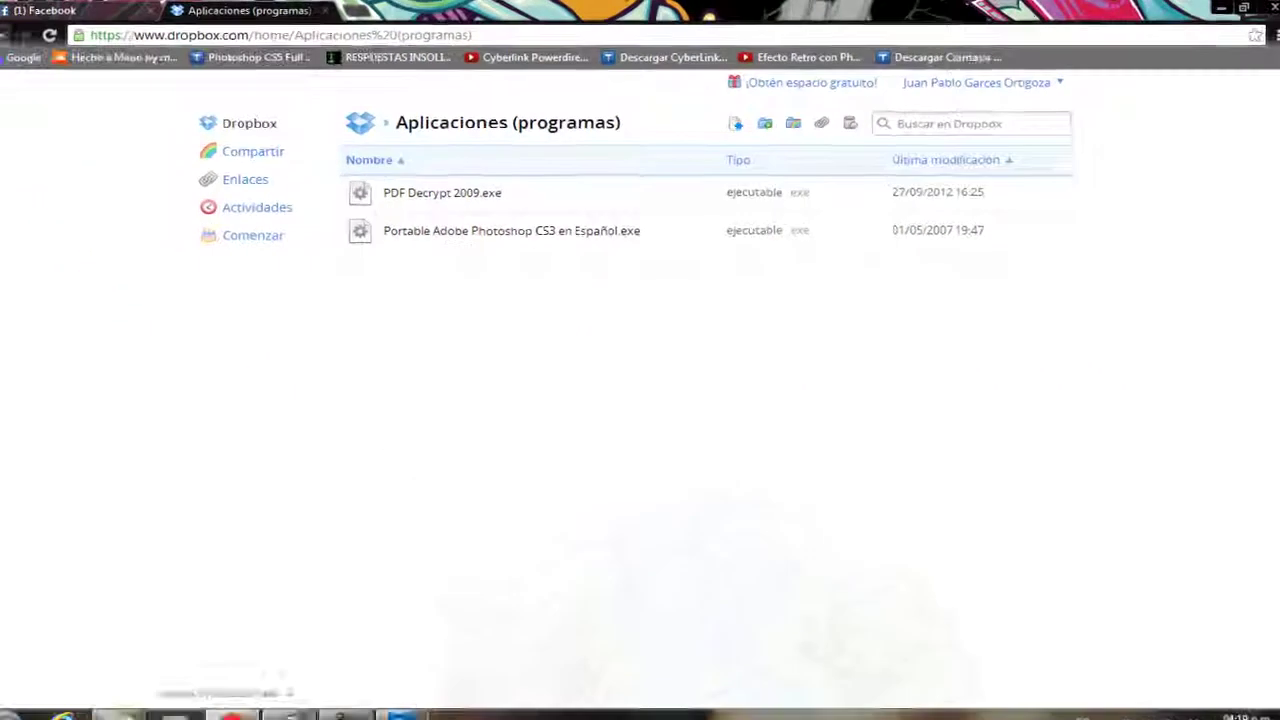
click(0, 40)
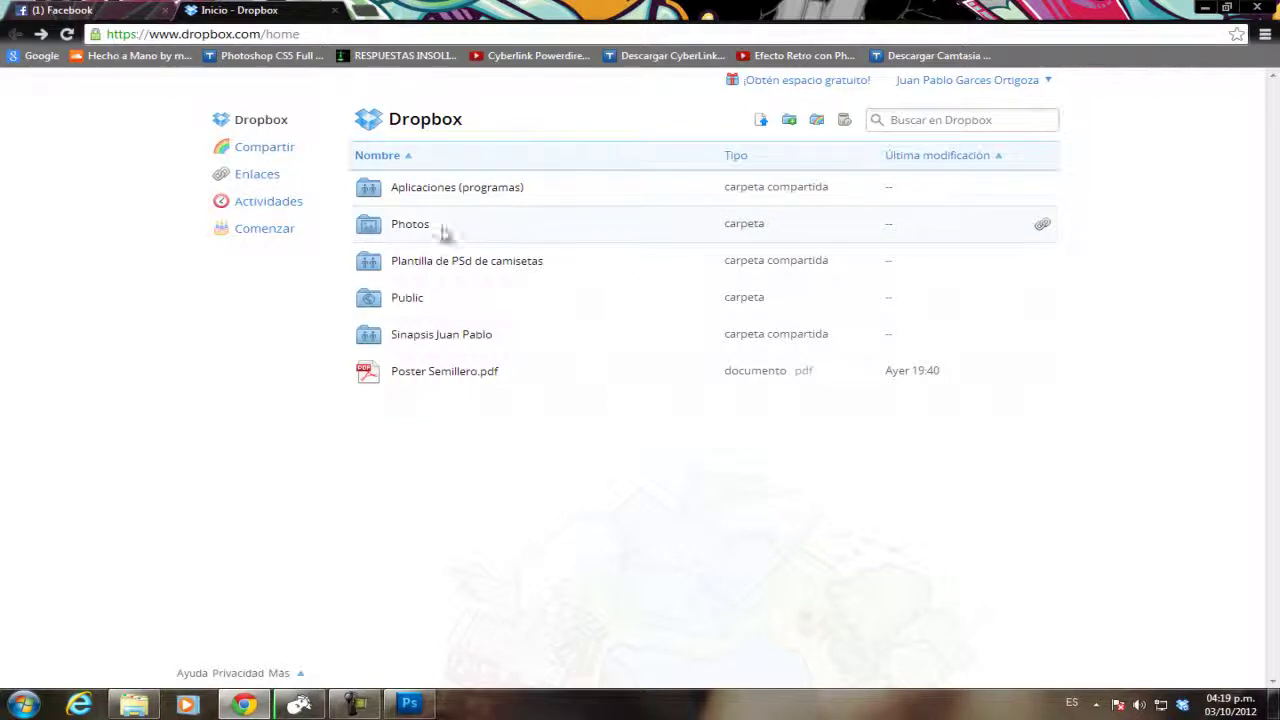
click(434, 229)
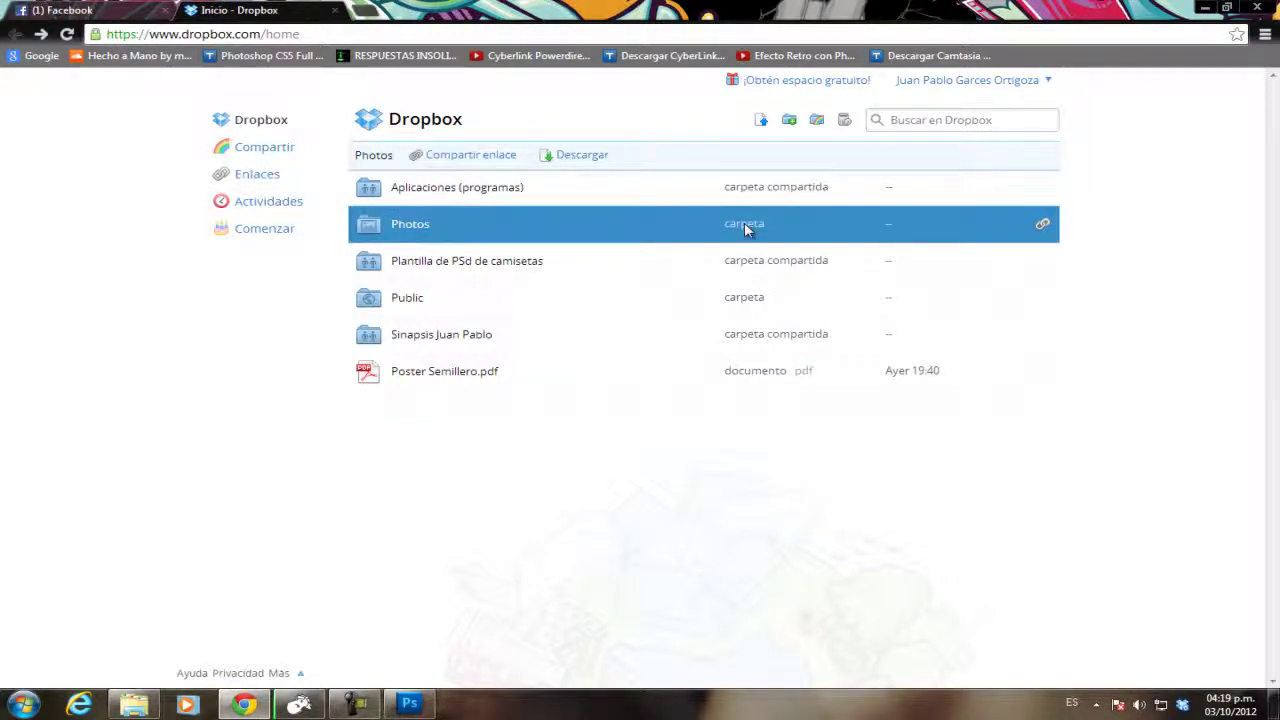
click(410, 226)
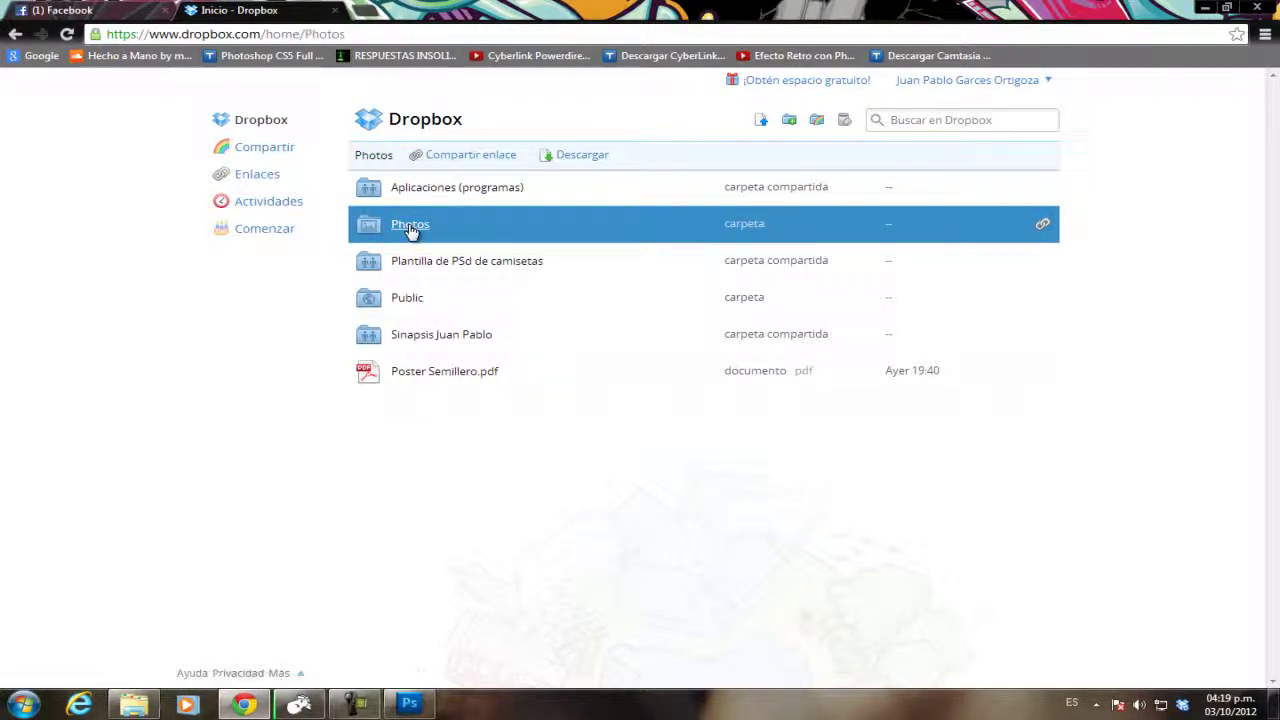
click(410, 194)
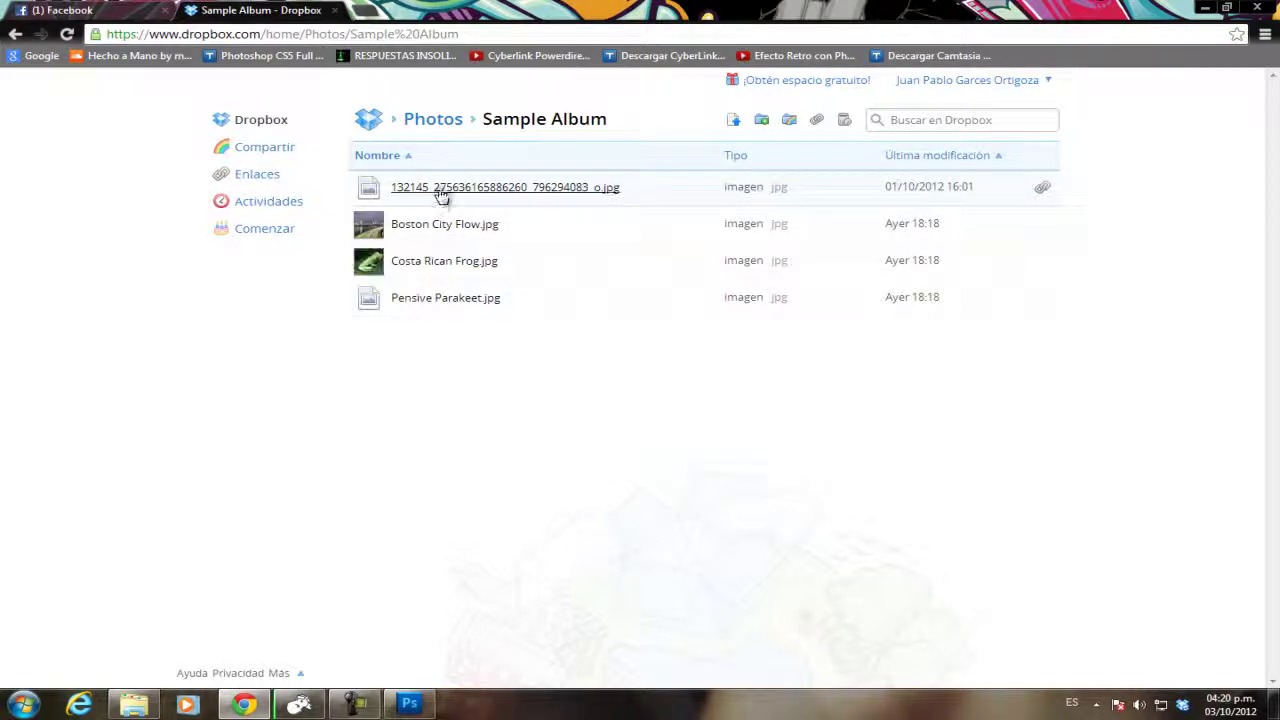
click(443, 190)
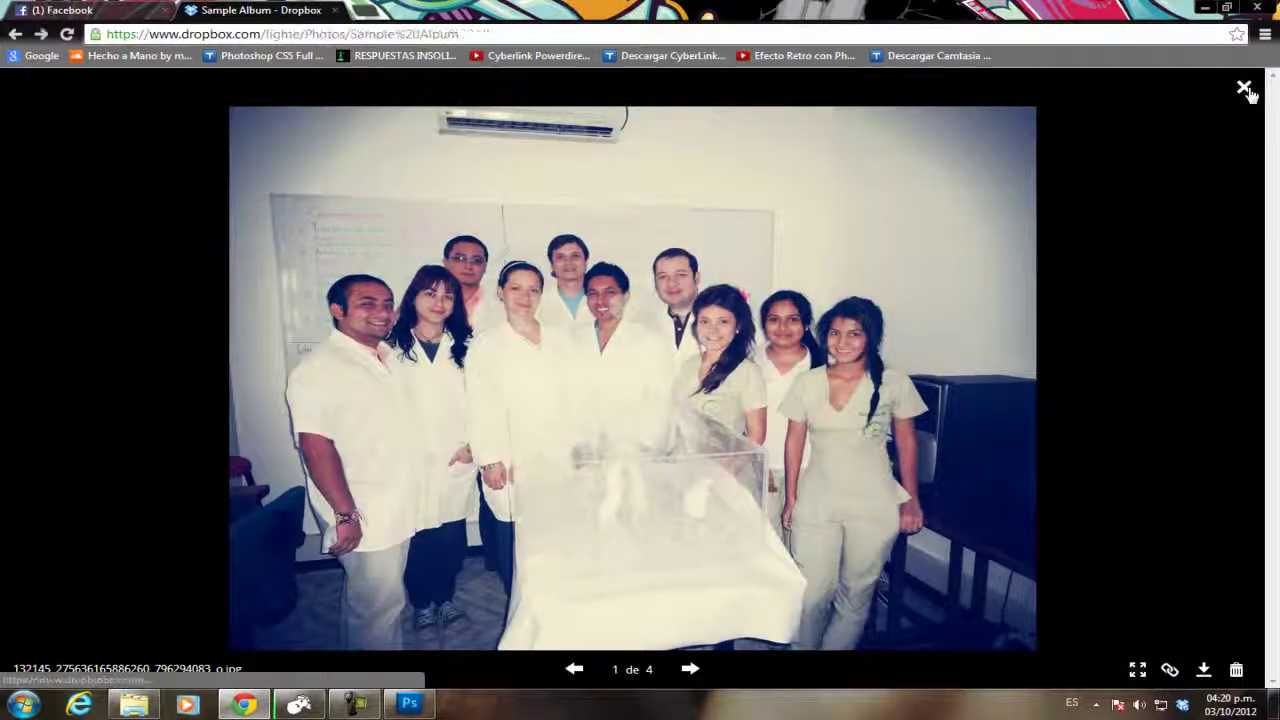
click(1245, 89)
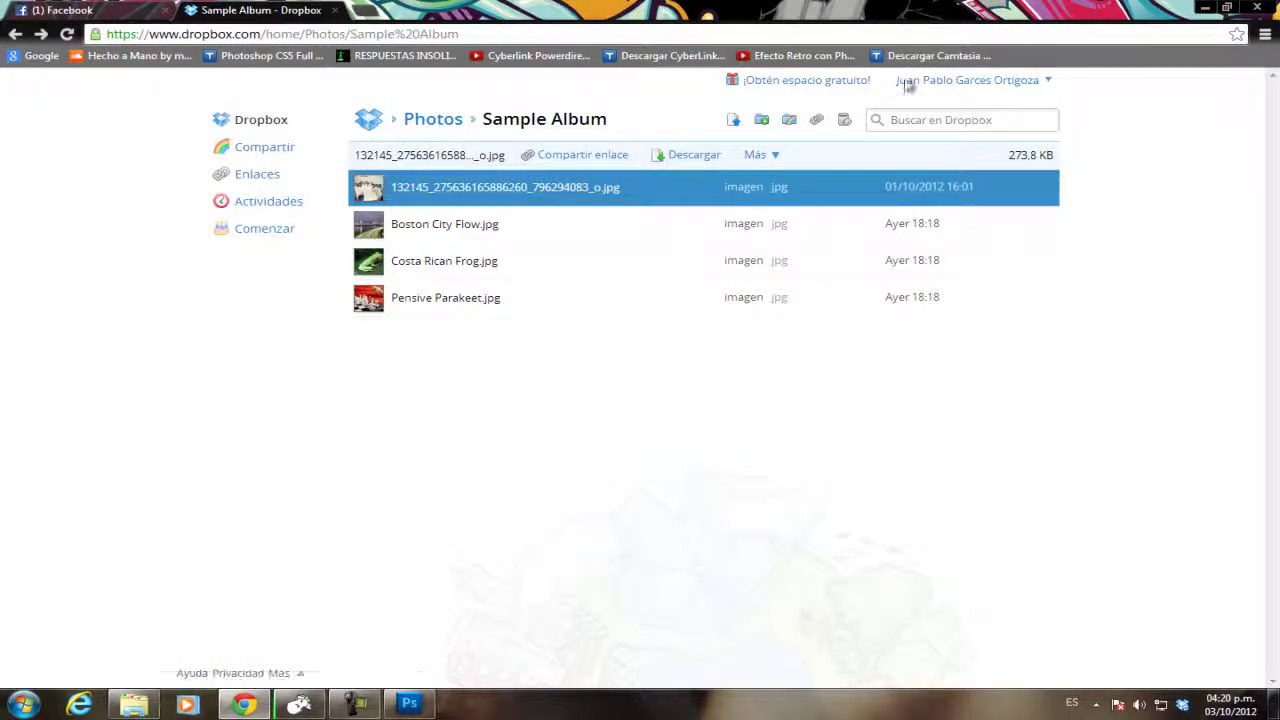
click(16, 34)
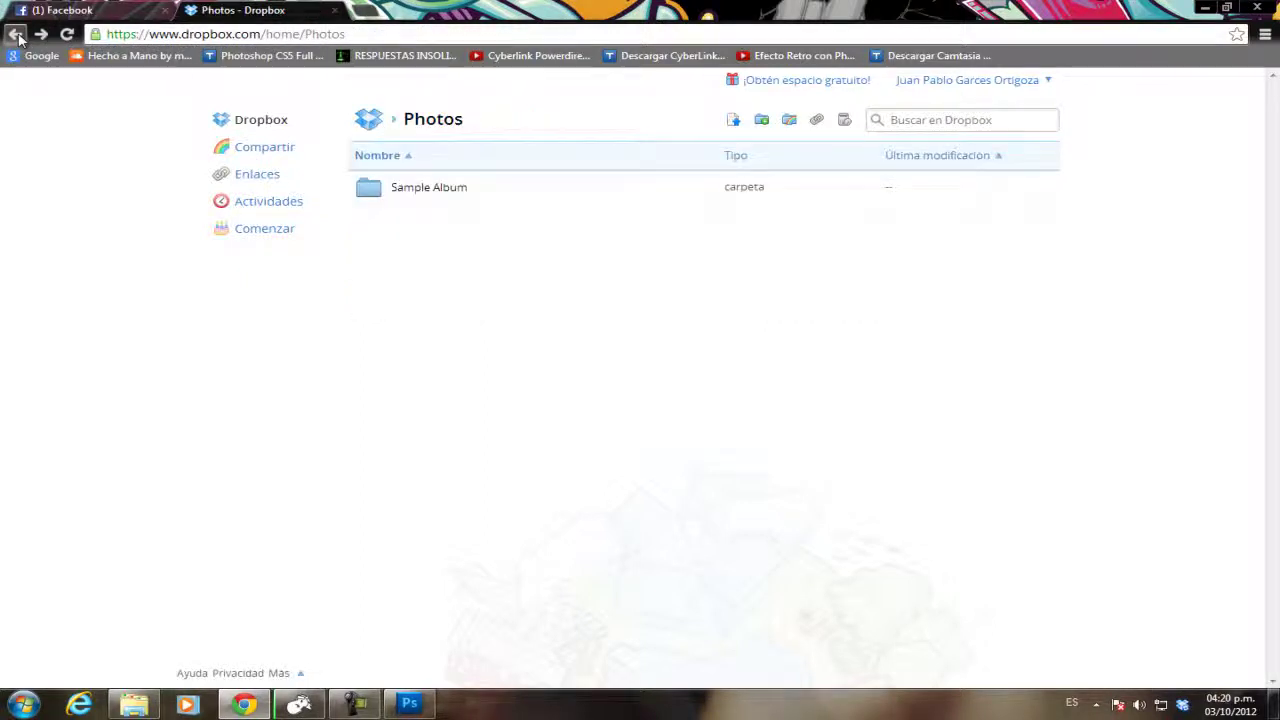
click(16, 34)
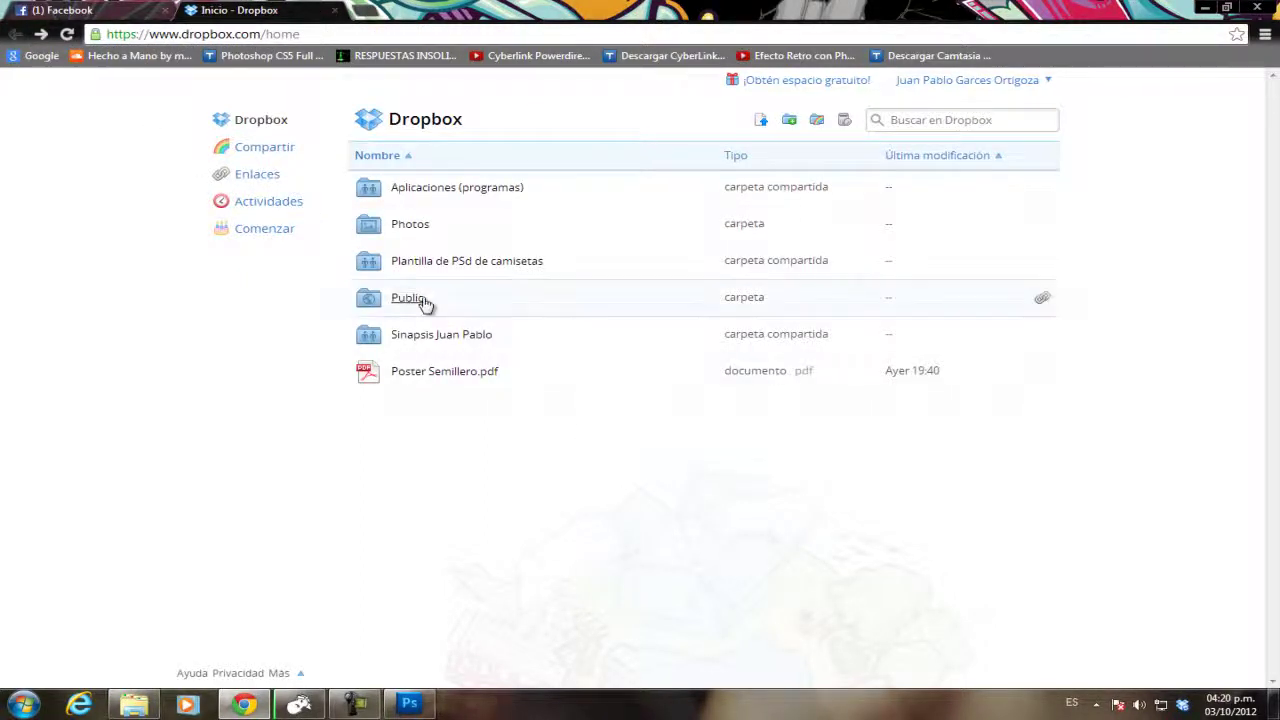
Open the shared folder's Discriminacion Condicional de 2 orden online and download FICHAS de los Articulos.doc.
click(441, 340)
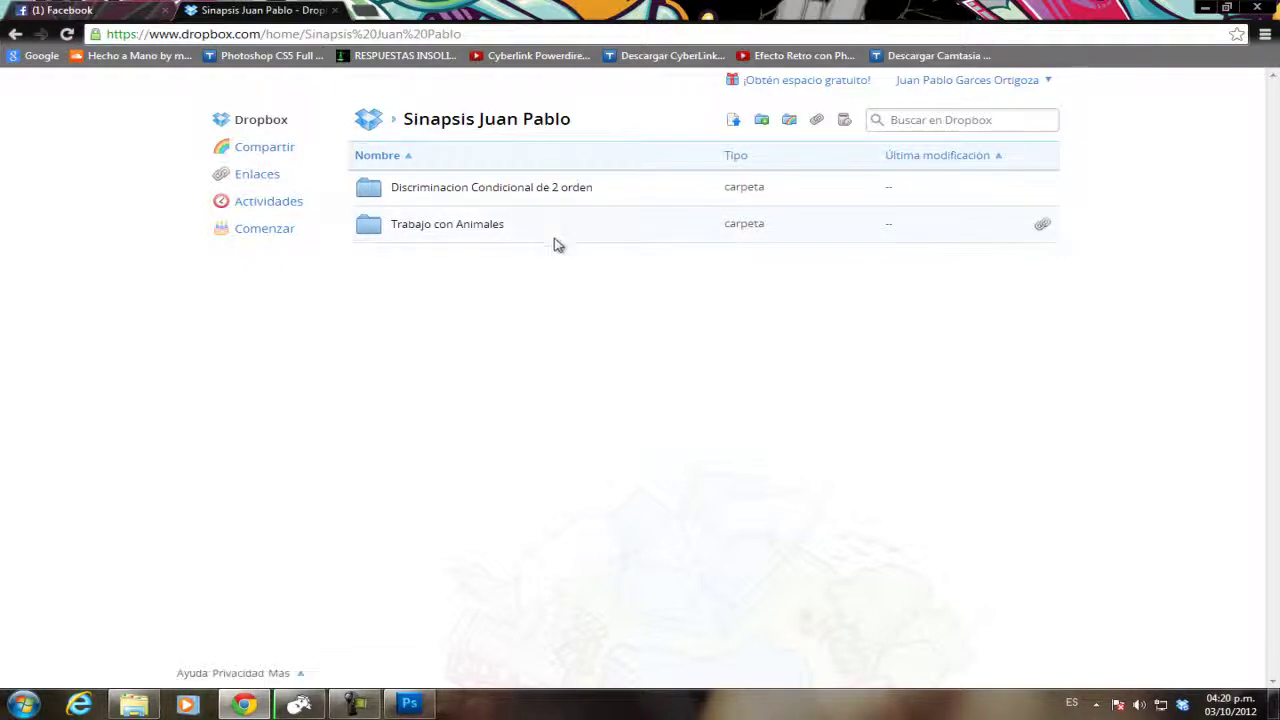
click(493, 200)
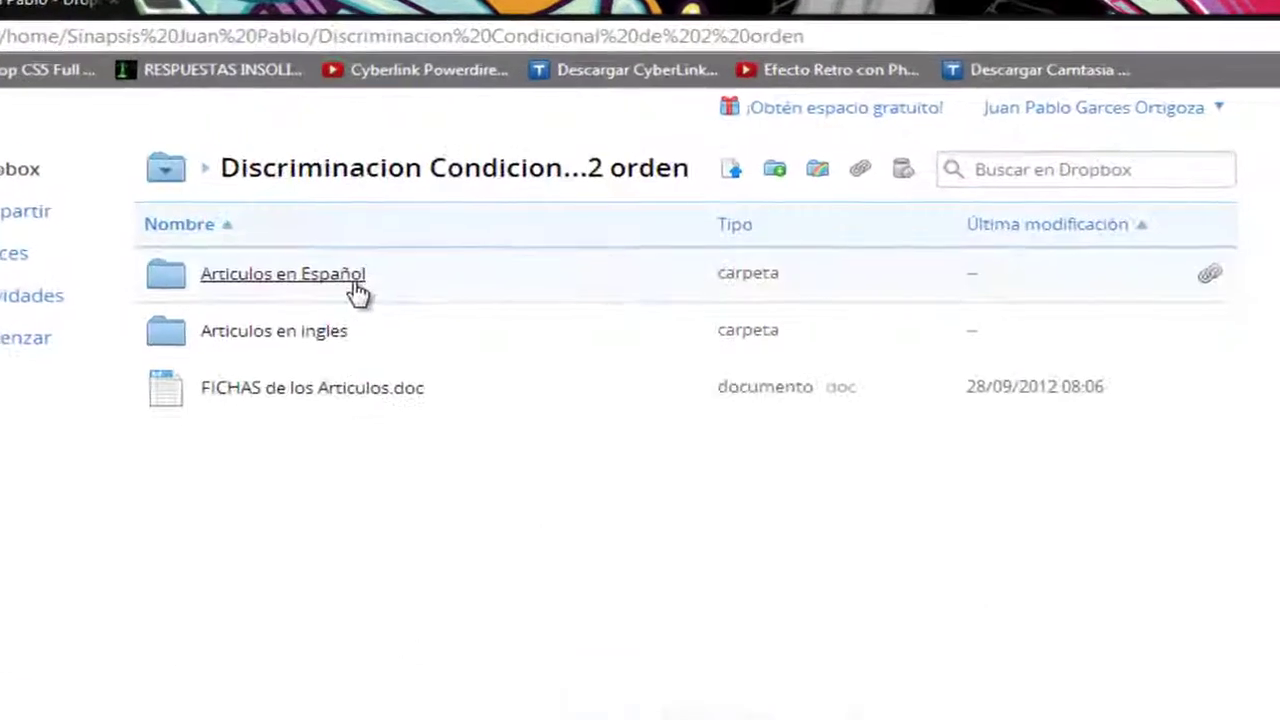
click(394, 330)
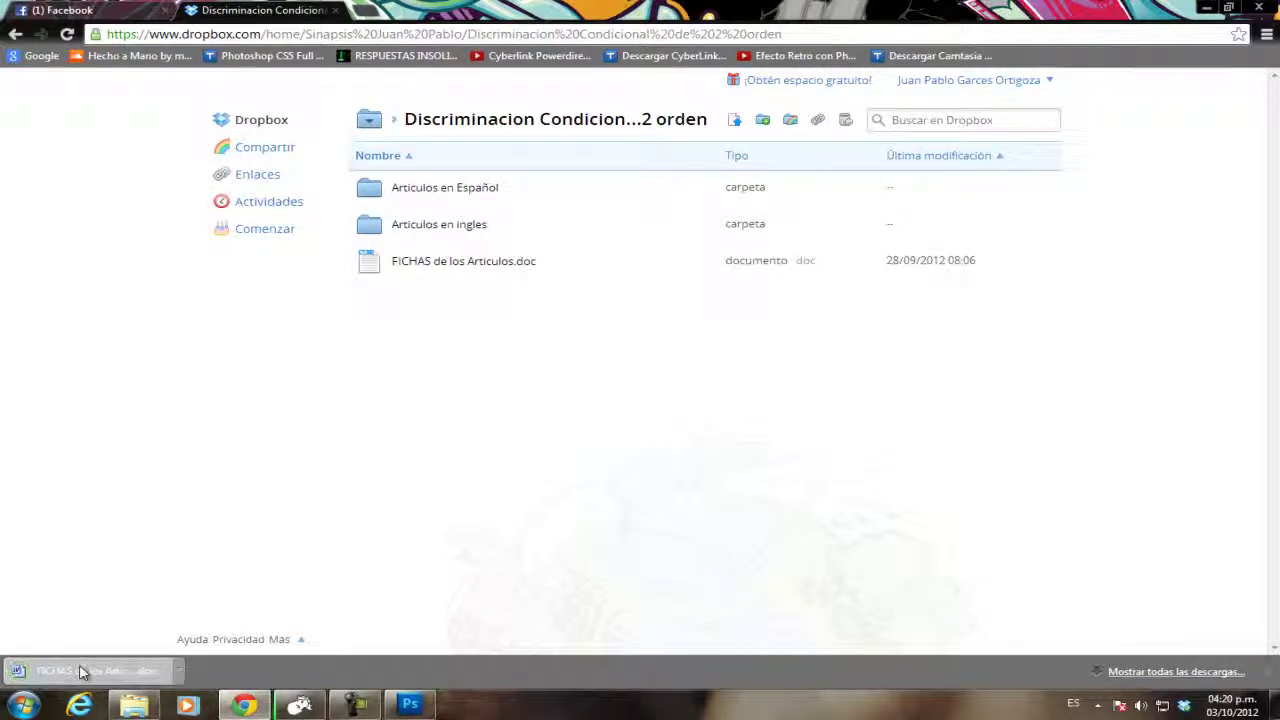
Open the downloaded FICHAS de los Articulos.doc in Word and enable editing.
click(85, 671)
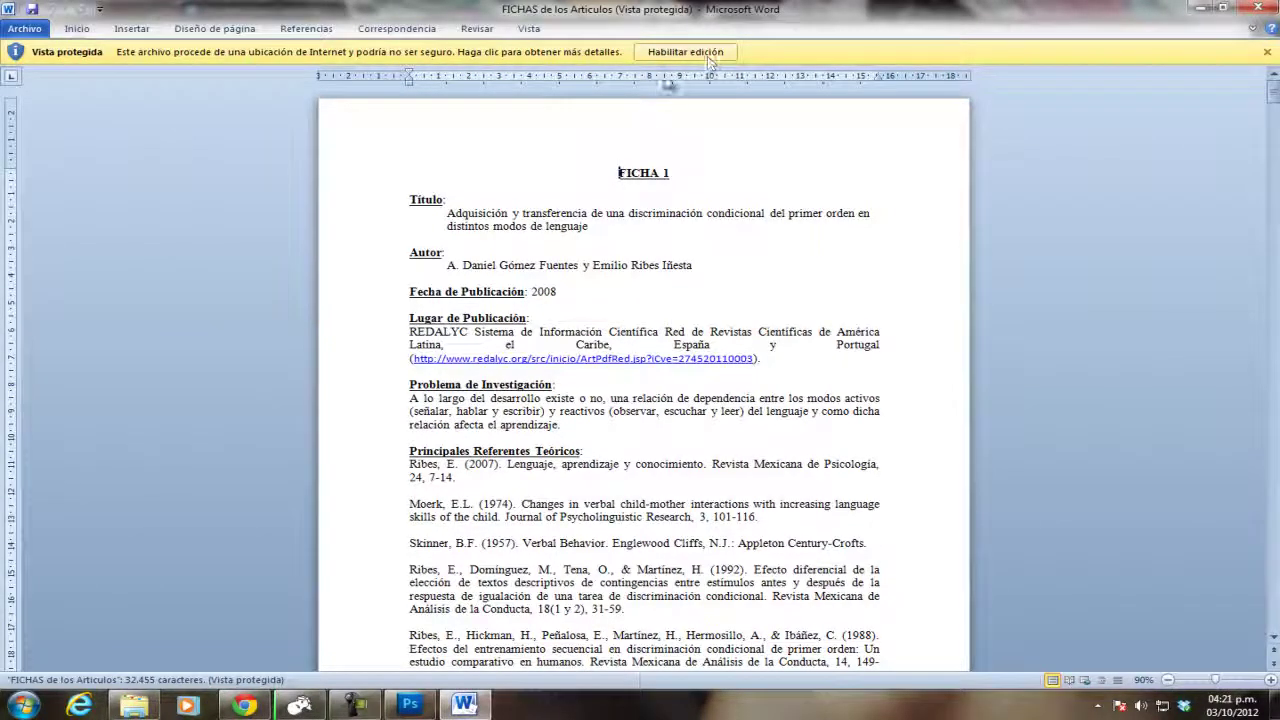
click(680, 58)
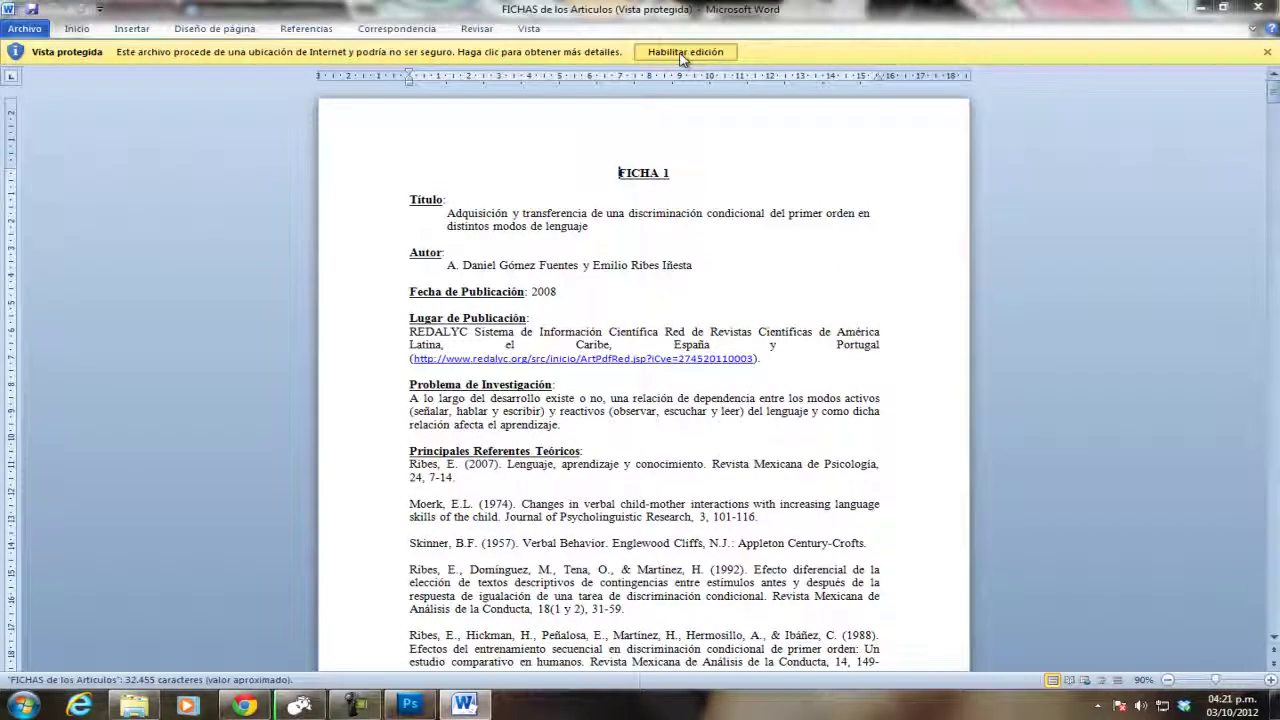